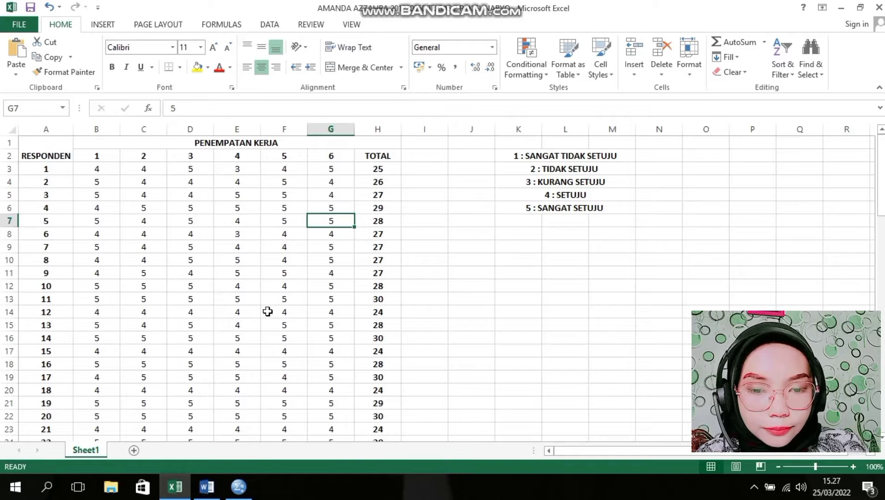
- Examine the respondent numbers and scores in the PENEMPATAN KERJA table down to its last row, and return to the header
{"action": "left_click", "coordinate": [45, 164]}
{"action": "key", "text": "Down"}
{"action": "key", "text": "Down"}
{"action": "key", "text": "Down"}
{"action": "key", "text": "Down"}
{"action": "key", "text": "Down"}
{"action": "key", "text": "Down"}
{"action": "key", "text": "Down"}
{"action": "key", "text": "Down"}
{"action": "key", "text": "Down"}
{"action": "key", "text": "Down"}
{"action": "key", "text": "Down"}
{"action": "key", "text": "Down"}
{"action": "key", "text": "Down"}
{"action": "key", "text": "Down"}
{"action": "key", "text": "Down"}
{"action": "key", "text": "Down"}
{"action": "key", "text": "Down"}
{"action": "key", "text": "Down"}
{"action": "key", "text": "Down"}
{"action": "key", "text": "Down"}
{"action": "key", "text": "Down"}
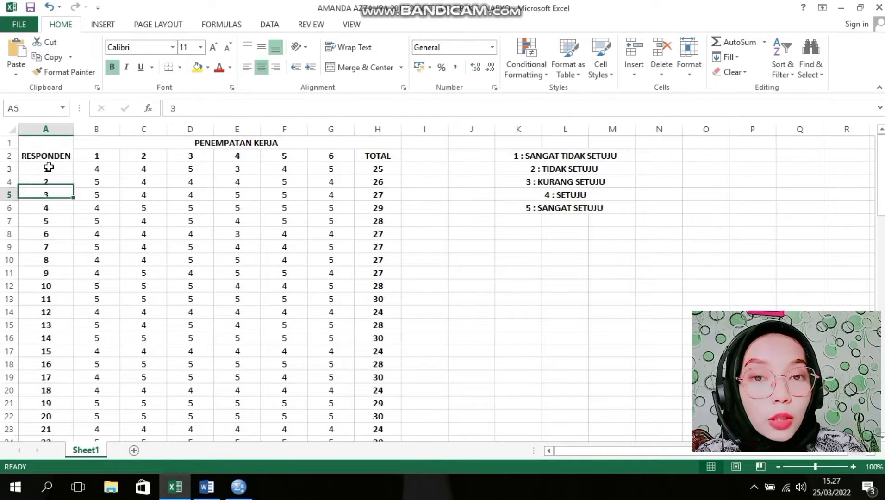
{"action": "key", "text": "Down"}
{"action": "key", "text": "Down"}
{"action": "key", "text": "Down"}
{"action": "key", "text": "Down"}
{"action": "key", "text": "Down"}
{"action": "key", "text": "Down"}
{"action": "key", "text": "Down"}
{"action": "key", "text": "Down"}
{"action": "key", "text": "Down"}
{"action": "key", "text": "Down"}
{"action": "key", "text": "Down"}
{"action": "key", "text": "Down"}
{"action": "key", "text": "Down"}
{"action": "key", "text": "Down"}
{"action": "key", "text": "Down"}
{"action": "key", "text": "Down"}
{"action": "key", "text": "Down"}
{"action": "key", "text": "Down"}
{"action": "key", "text": "Down"}
{"action": "key", "text": "Down"}
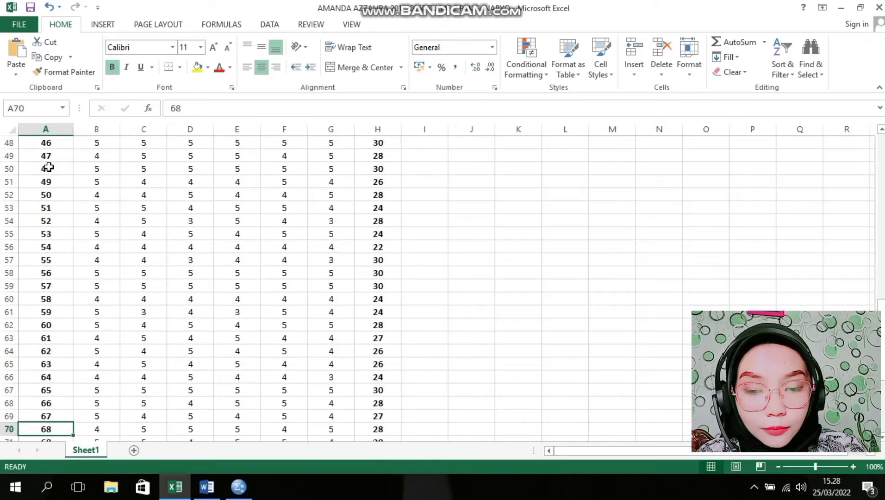
{"action": "key", "text": "Up"}
{"action": "key", "text": "Up"}
{"action": "key", "text": "Up"}
{"action": "key", "text": "Up"}
{"action": "key", "text": "Up"}
{"action": "key", "text": "Up"}
{"action": "key", "text": "Up"}
{"action": "key", "text": "Up"}
{"action": "key", "text": "Up"}
{"action": "key", "text": "Up"}
{"action": "key", "text": "Up"}
{"action": "key", "text": "Up"}
{"action": "key", "text": "Up"}
{"action": "key", "text": "Up"}
{"action": "key", "text": "Up"}
{"action": "key", "text": "Up"}
{"action": "key", "text": "Up"}
{"action": "key", "text": "Up"}
{"action": "key", "text": "Up"}
{"action": "key", "text": "Up"}
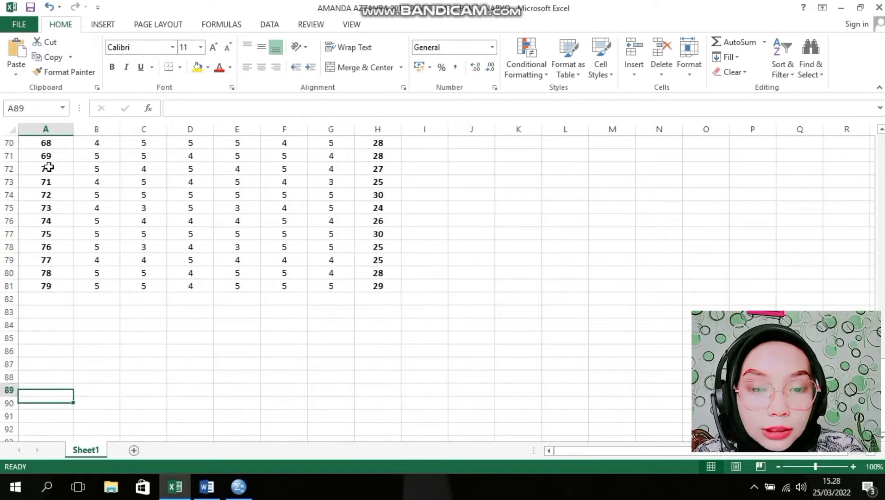
{"action": "key", "text": "Up"}
{"action": "key", "text": "Up"}
{"action": "key", "text": "Up"}
{"action": "key", "text": "Up"}
{"action": "key", "text": "Up"}
{"action": "key", "text": "Up"}
{"action": "key", "text": "Up"}
{"action": "key", "text": "Up"}
{"action": "key", "text": "Up"}
{"action": "key", "text": "Up"}
{"action": "key", "text": "Up"}
{"action": "key", "text": "Up"}
{"action": "key", "text": "Up"}
{"action": "key", "text": "Up"}
{"action": "key", "text": "Up"}
{"action": "key", "text": "Up"}
{"action": "key", "text": "Up"}
{"action": "key", "text": "Up"}
{"action": "key", "text": "Up"}
{"action": "key", "text": "Up"}
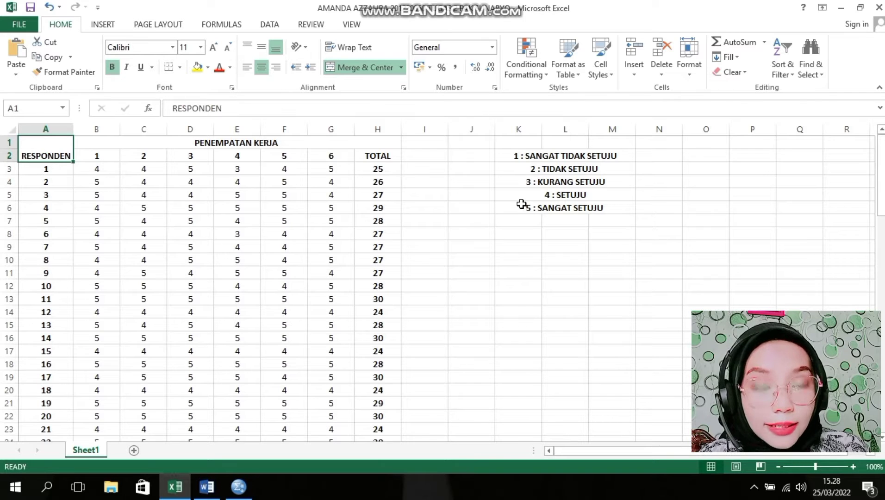
- Review the answer scale legend beside the table, from 2 : TIDAK SETUJU through 5 : SANGAT SETUJU
{"action": "left_click", "coordinate": [530, 170]}
{"action": "key", "text": "Down"}
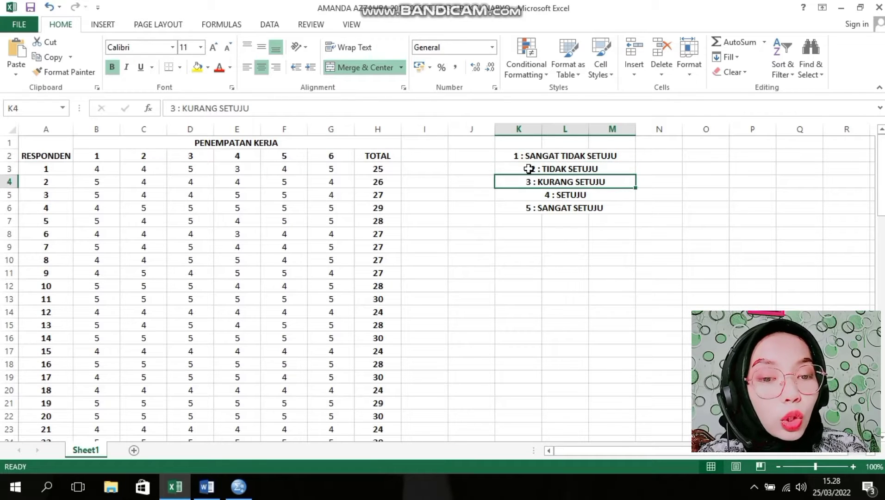
{"action": "key", "text": "Down"}
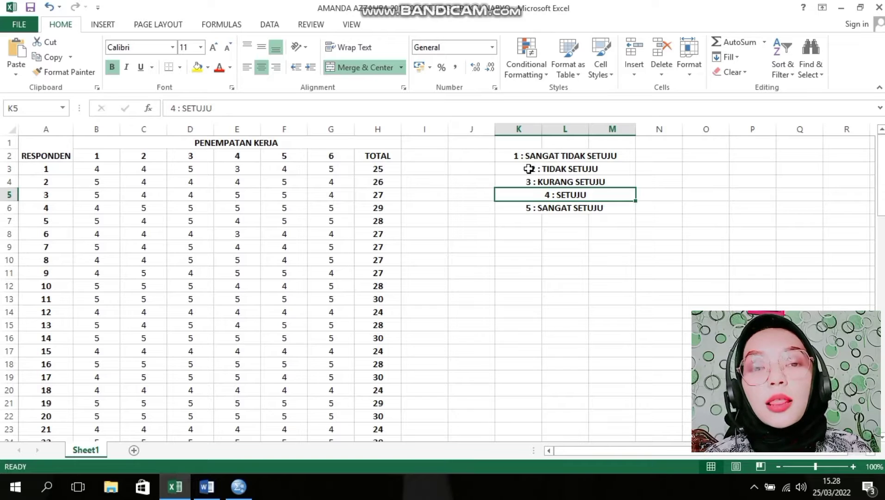
{"action": "key", "text": "Down"}
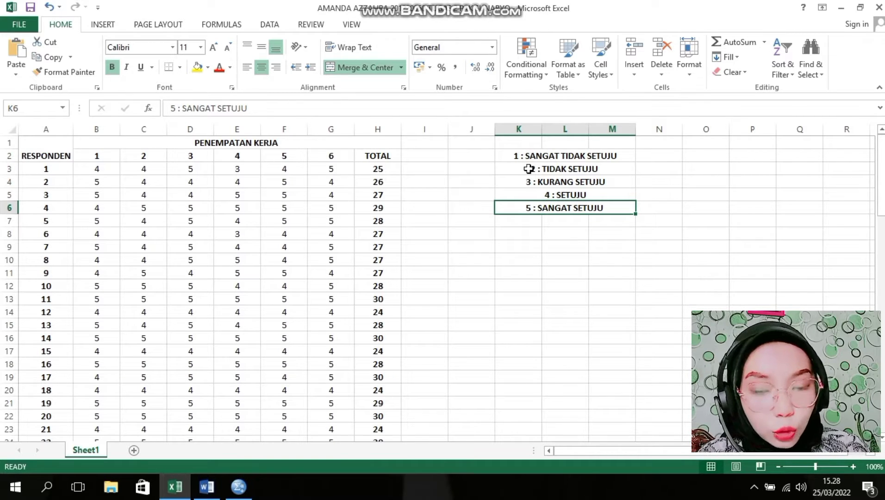
- Switch to SPSS Statistics, view the data grid of the untitled dataset and return to the variable definitions
{"action": "left_click", "coordinate": [247, 492]}
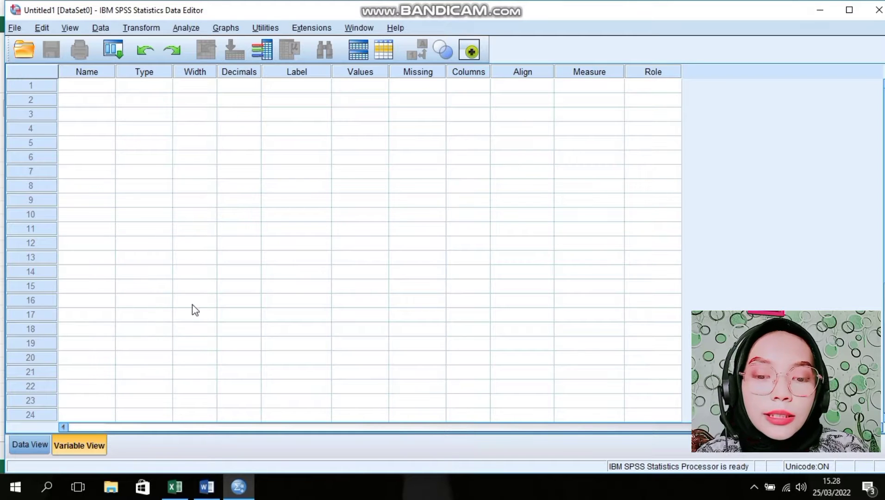
{"action": "left_click", "coordinate": [180, 487]}
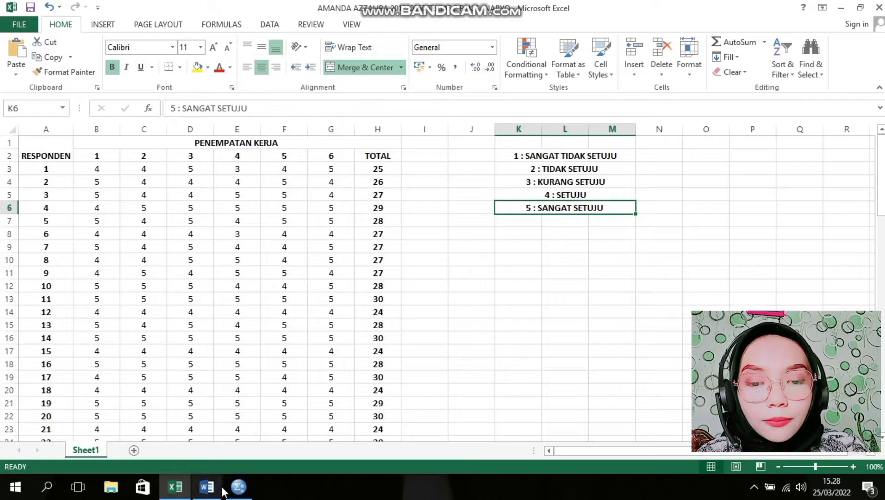
{"action": "left_click", "coordinate": [238, 486]}
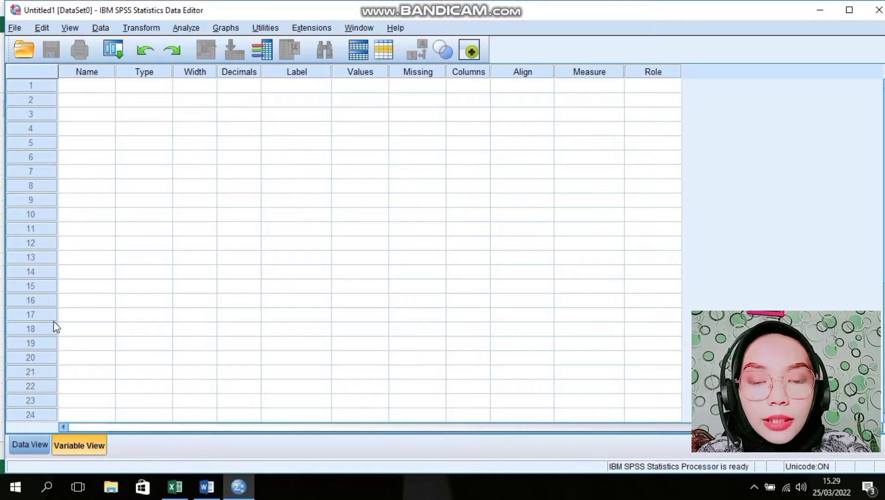
{"action": "left_click", "coordinate": [34, 446]}
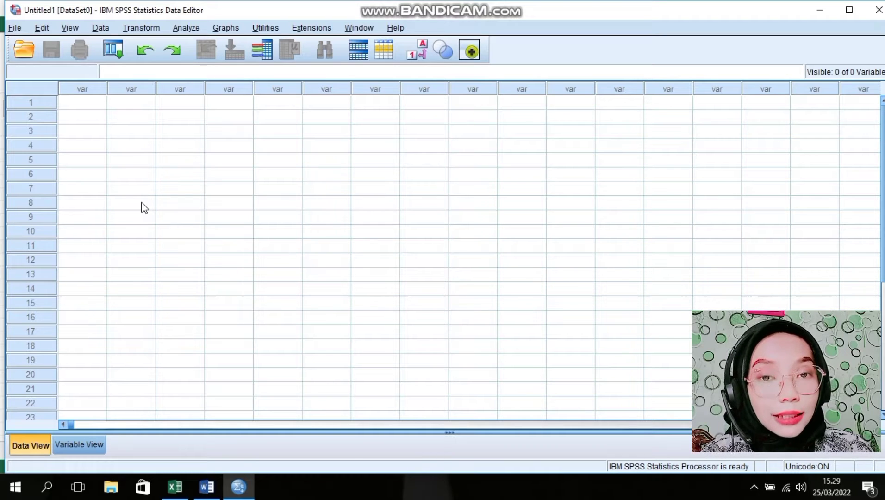
{"action": "left_click", "coordinate": [84, 444]}
- Define the first variable with the name Penempatan_kerja_1
{"action": "left_click", "coordinate": [98, 83]}
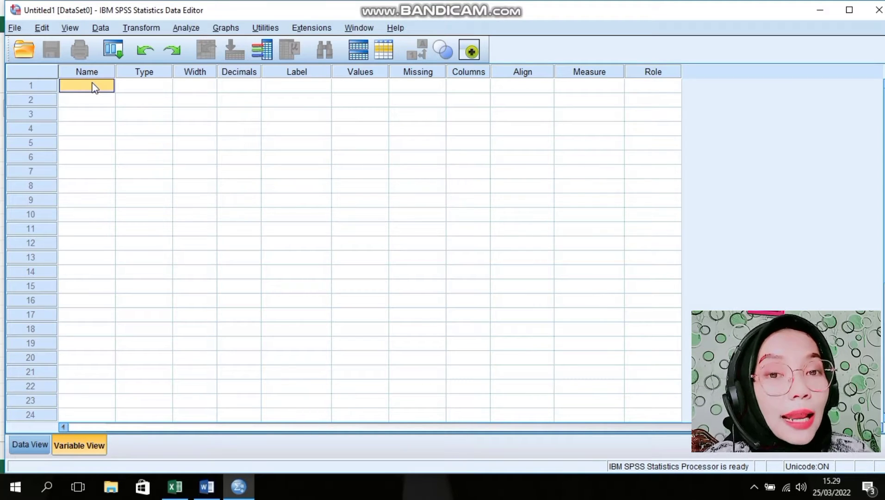
{"action": "type", "text": "P"}
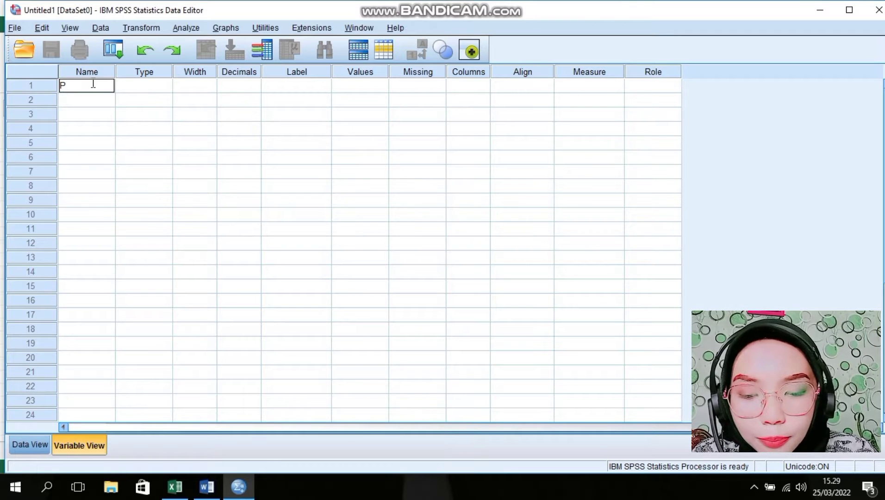
{"action": "type", "text": "en"}
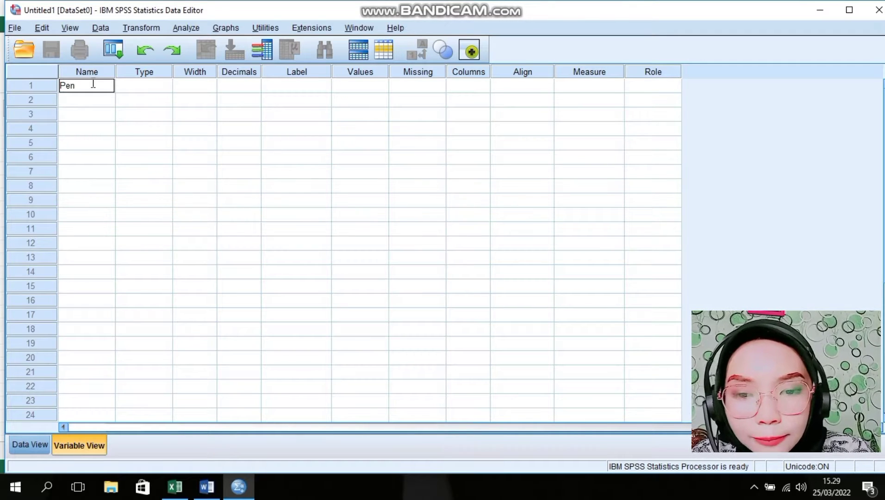
{"action": "type", "text": "empatan_"}
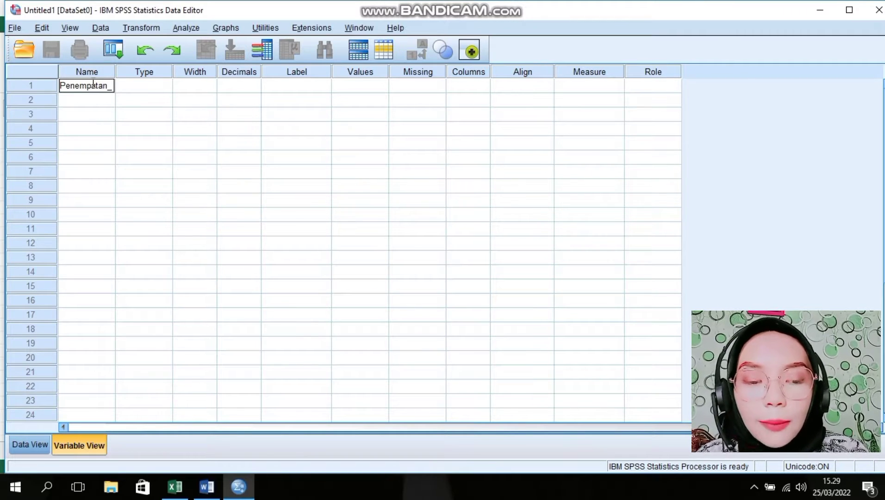
{"action": "type", "text": "kerja"}
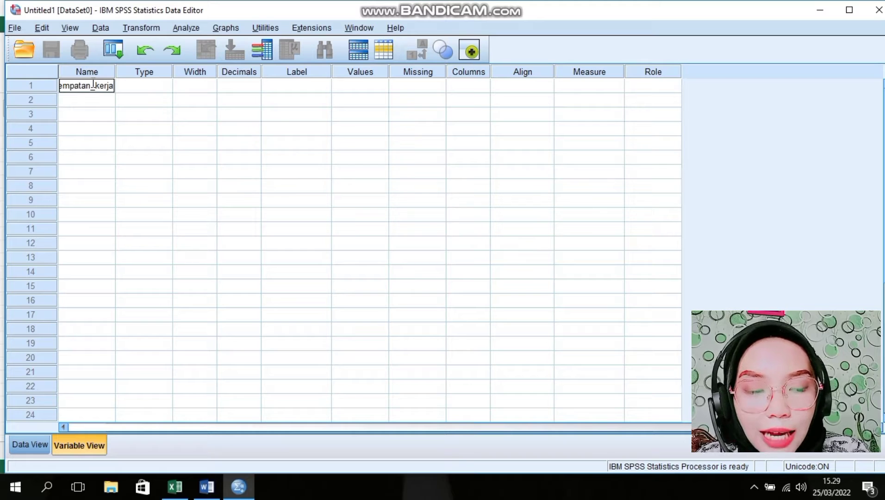
{"action": "type", "text": "_1"}
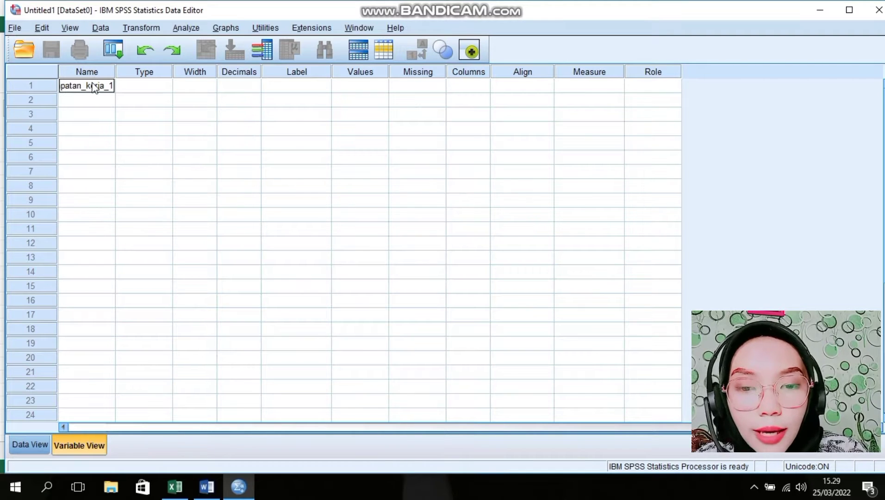
{"action": "key", "text": "Return"}
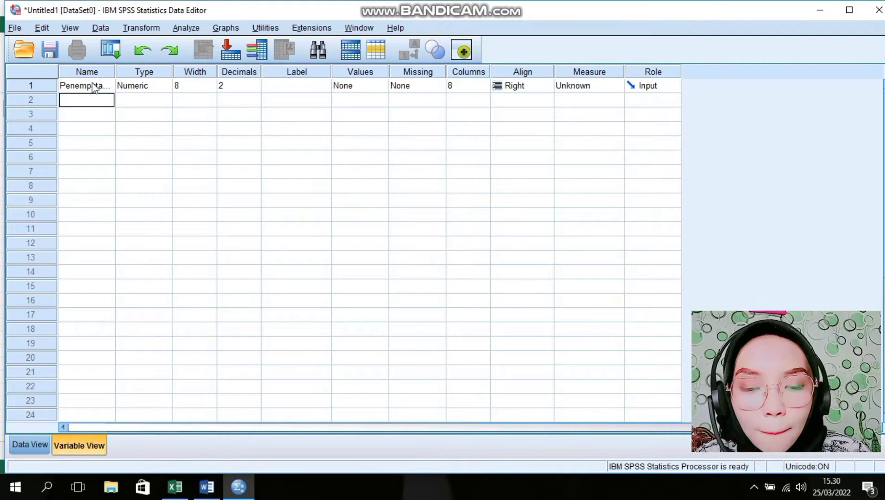
- Add a second variable named Penempatan_kerja_2 below the first one
{"action": "type", "text": "P"}
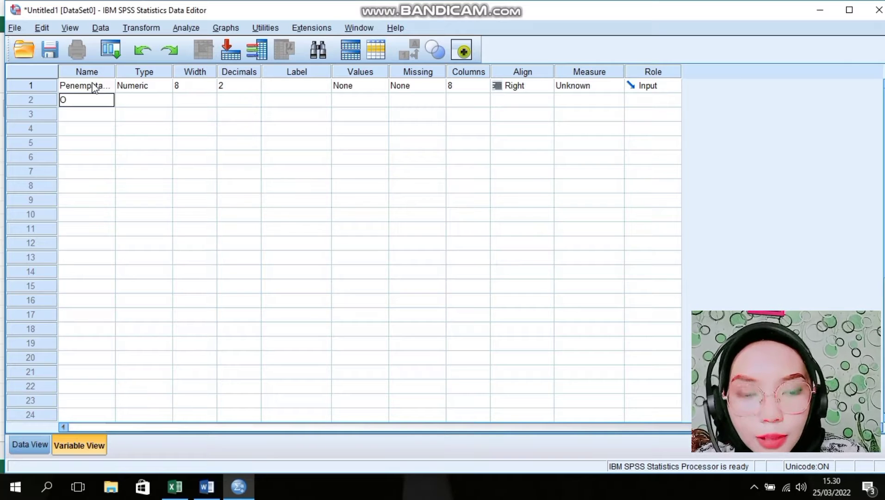
{"action": "type", "text": "enemp"}
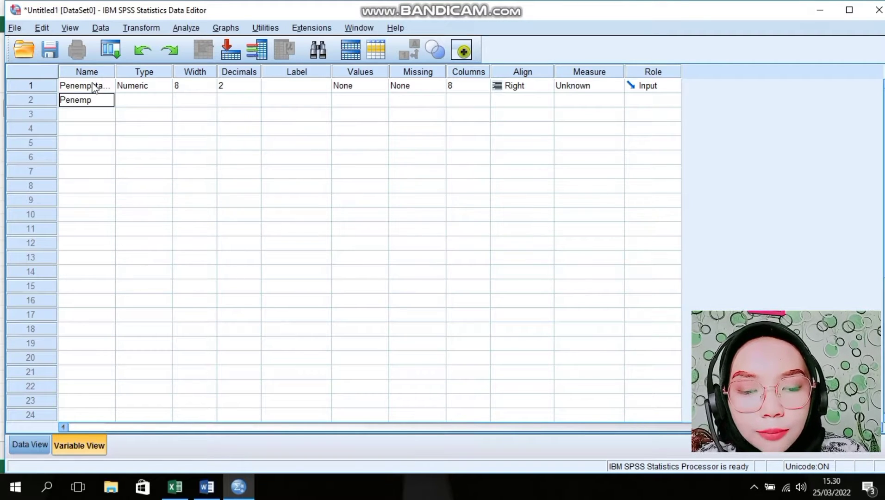
{"action": "type", "text": "atankerja"}
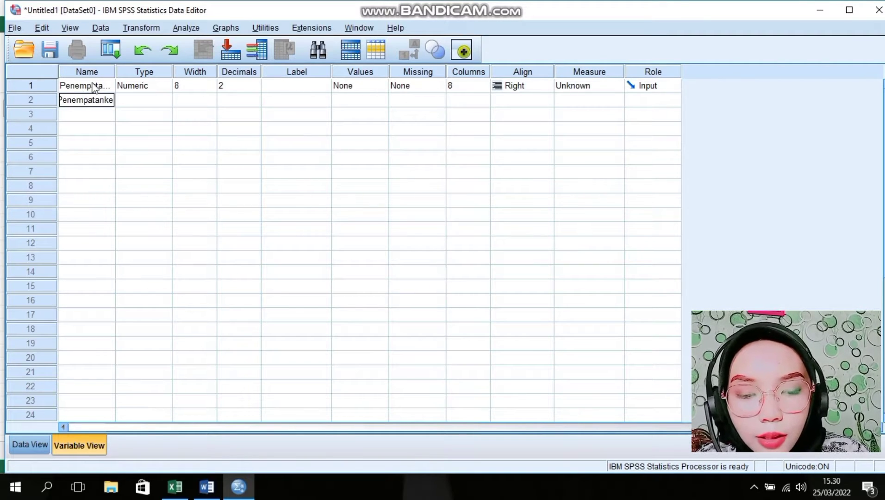
{"action": "key", "text": "BackSpace"}
{"action": "key", "text": "BackSpace"}
{"action": "key", "text": "BackSpace"}
{"action": "key", "text": "BackSpace"}
{"action": "key", "text": "BackSpace"}
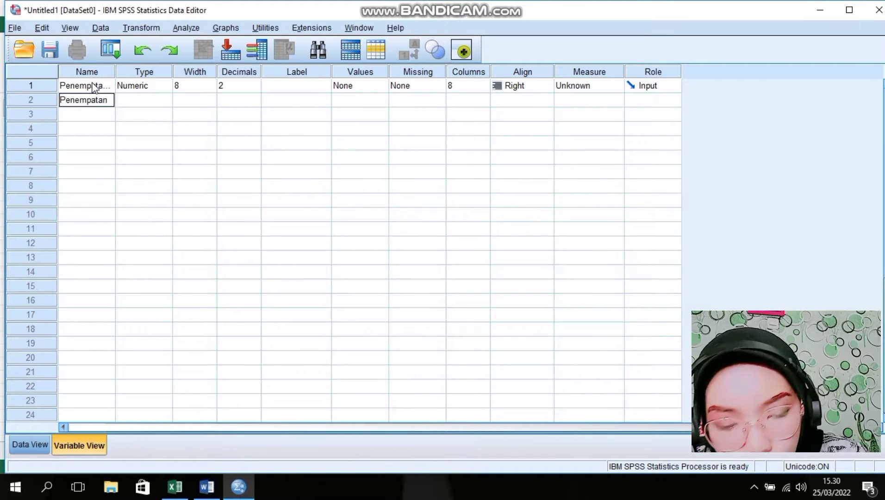
{"action": "type", "text": "_kerj"}
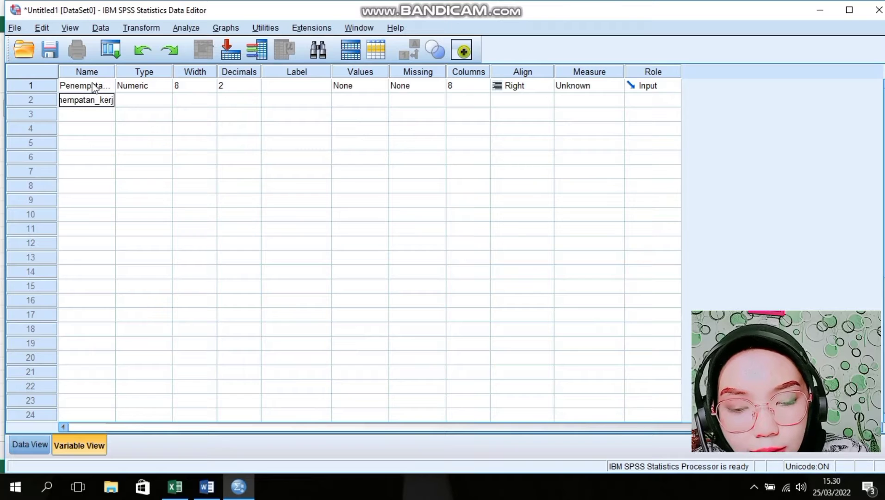
{"action": "type", "text": "a_2"}
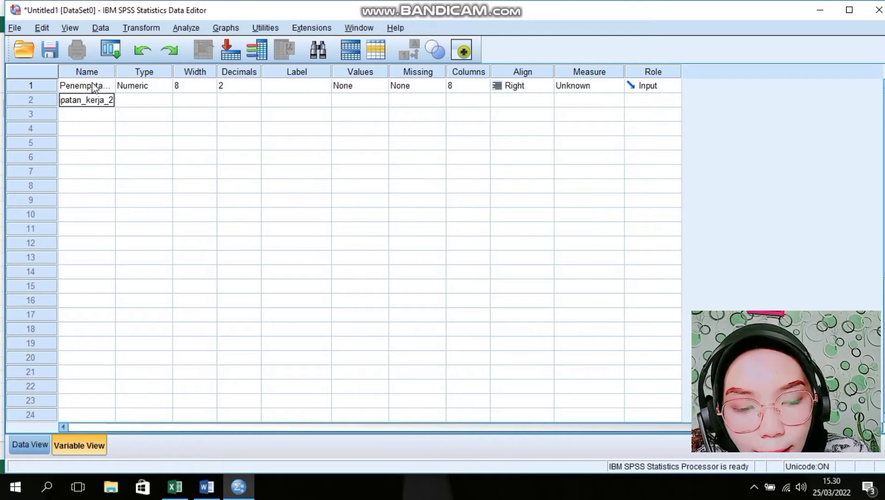
{"action": "key", "text": "Return"}
- Add a third variable named penempatan_kerja_3 in the next empty row
{"action": "type", "text": "penem"}
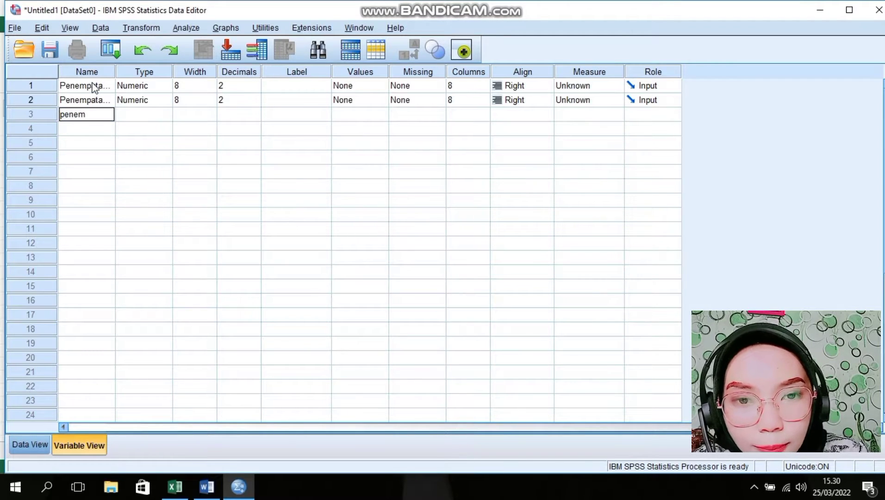
{"action": "type", "text": "patan"}
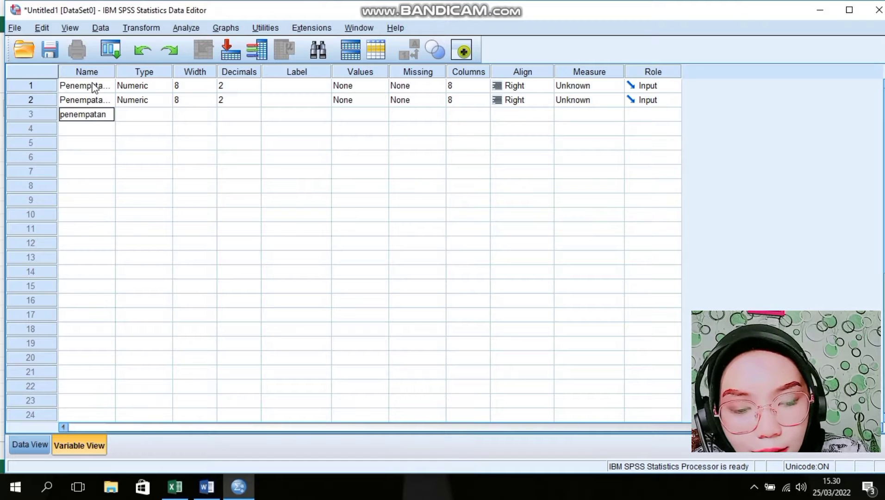
{"action": "type", "text": "_kerja"}
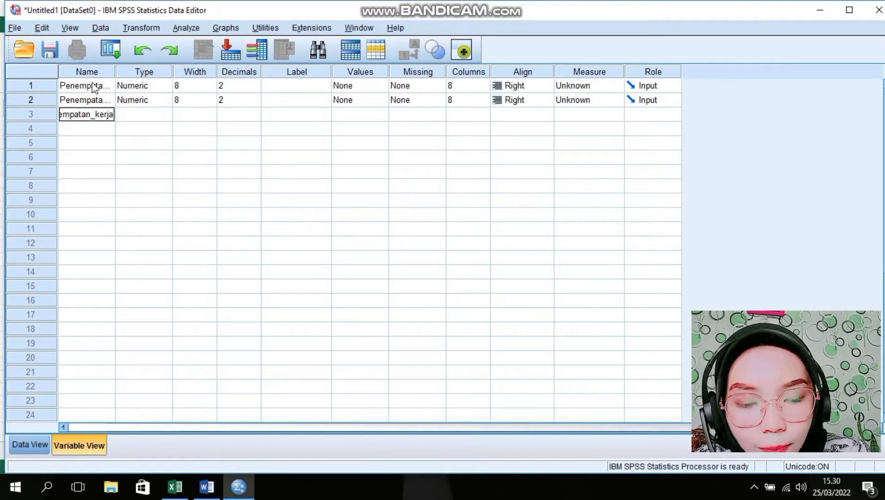
{"action": "type", "text": "_3"}
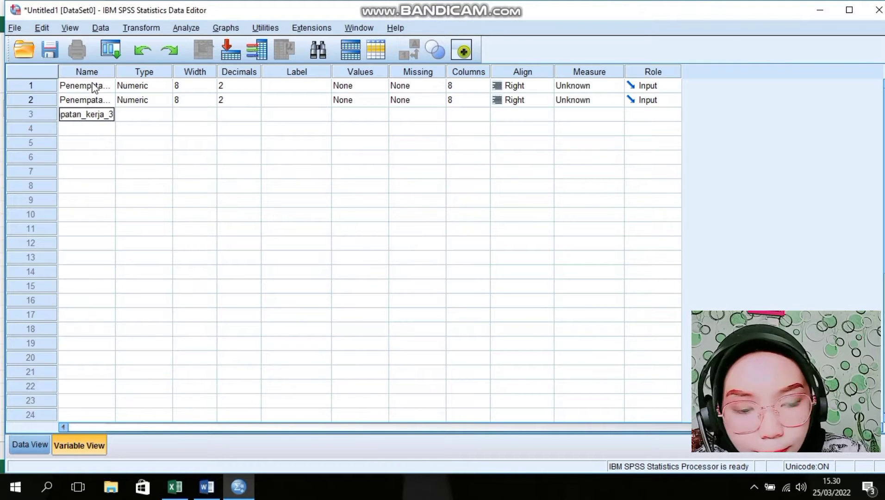
{"action": "key", "text": "Return"}
- Add a fourth variable named penempatan_kerja_4 in the next empty row
{"action": "type", "text": "penemp"}
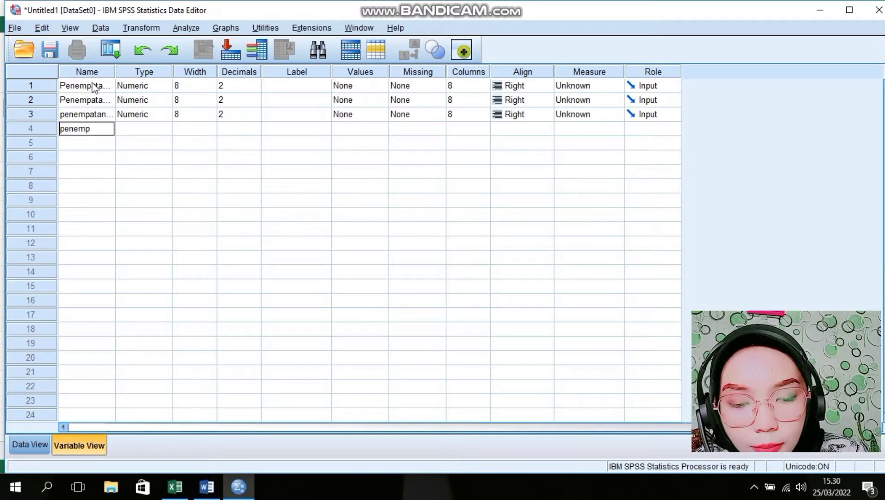
{"action": "type", "text": "atan_"}
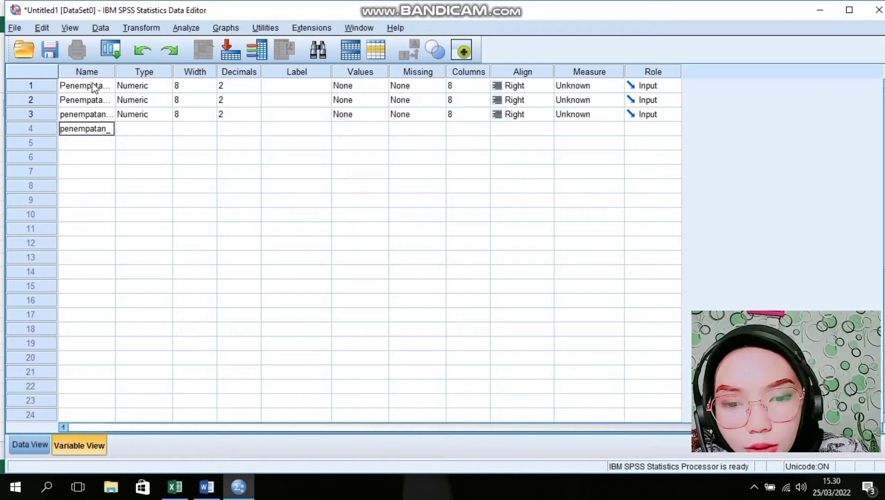
{"action": "type", "text": "kerja_"}
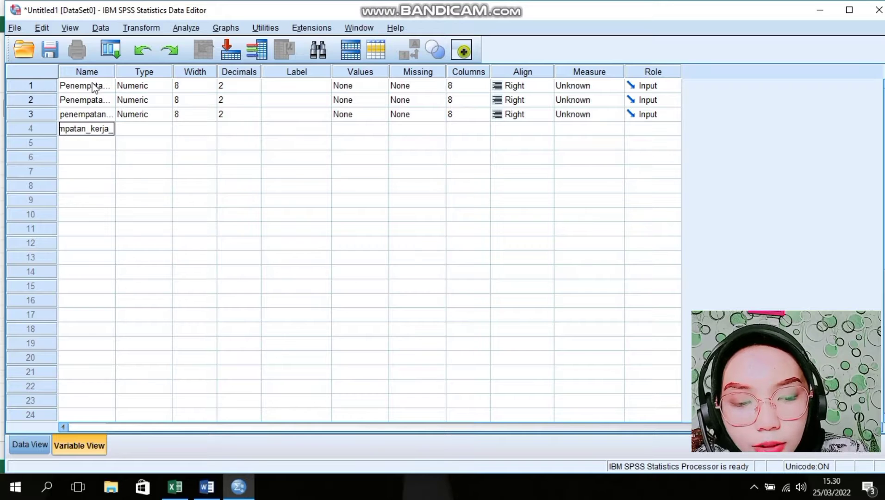
{"action": "type", "text": "4"}
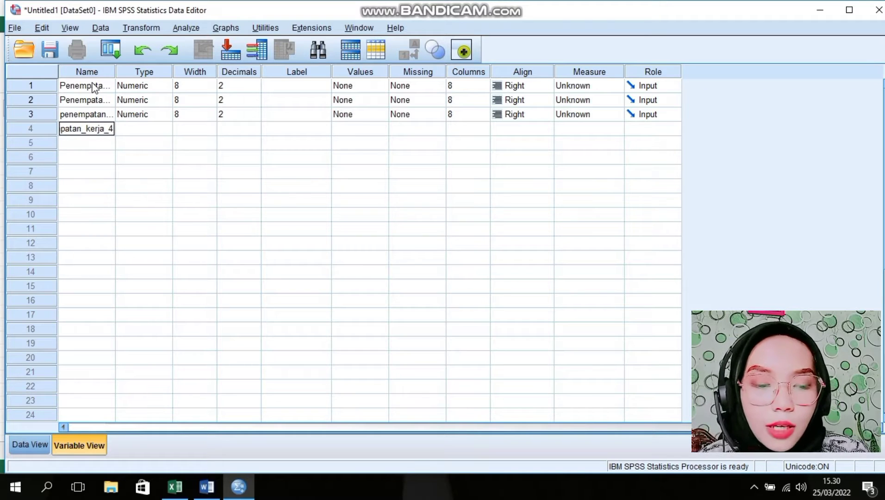
{"action": "key", "text": "Return"}
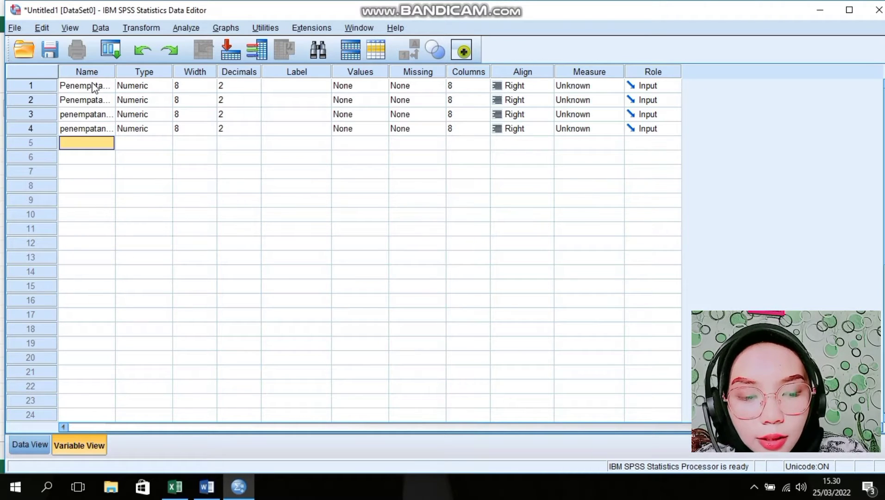
- Add a fifth variable named penempatan_kerja_5 in the next empty row
{"action": "type", "text": "penemp"}
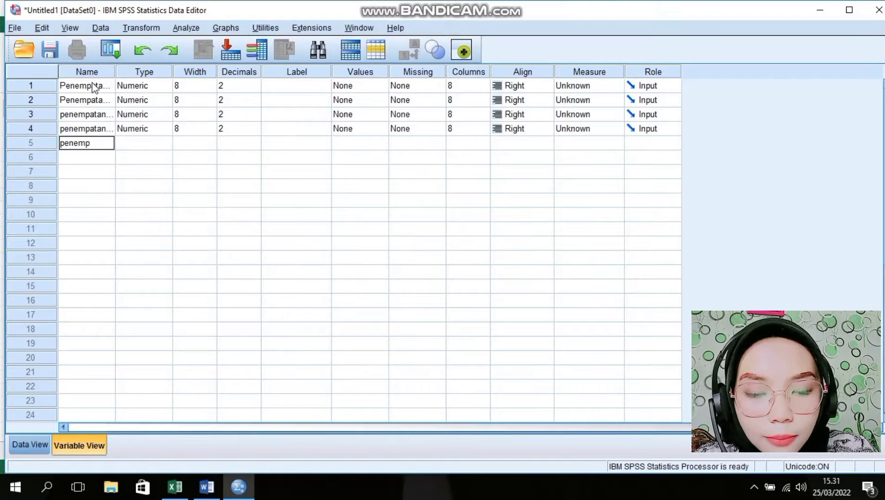
{"action": "type", "text": "atan_"}
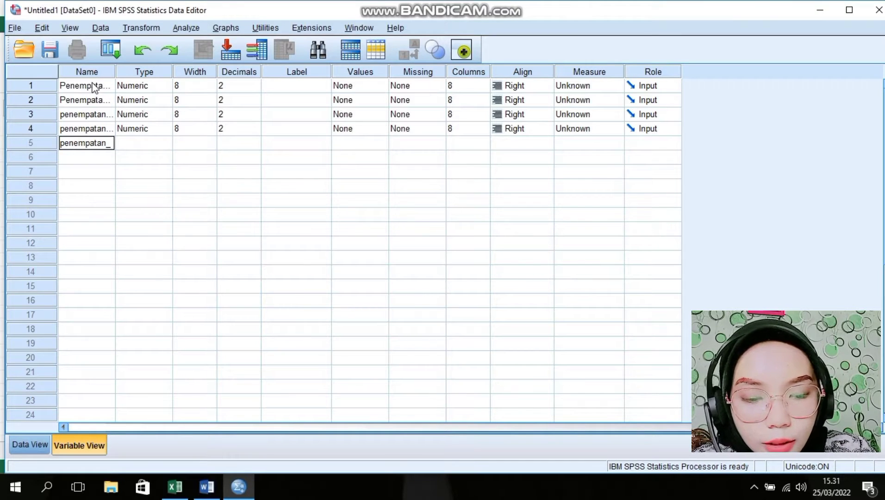
{"action": "type", "text": "kerja_"}
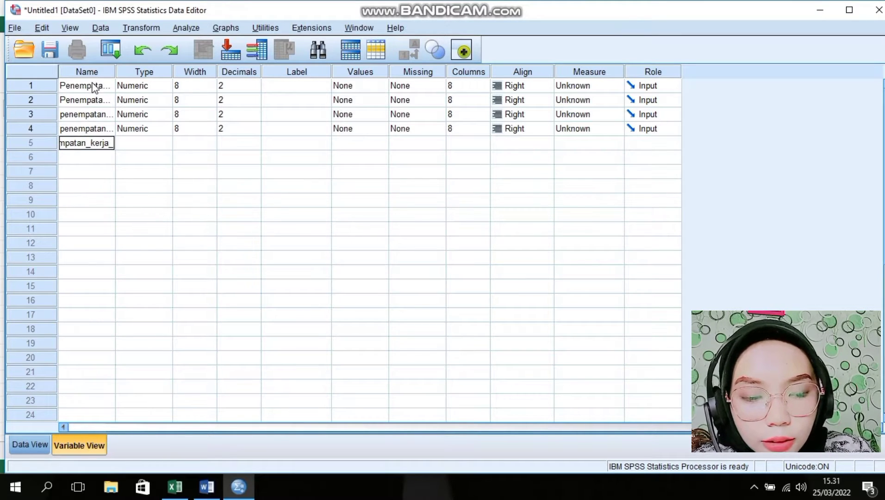
{"action": "type", "text": "6"}
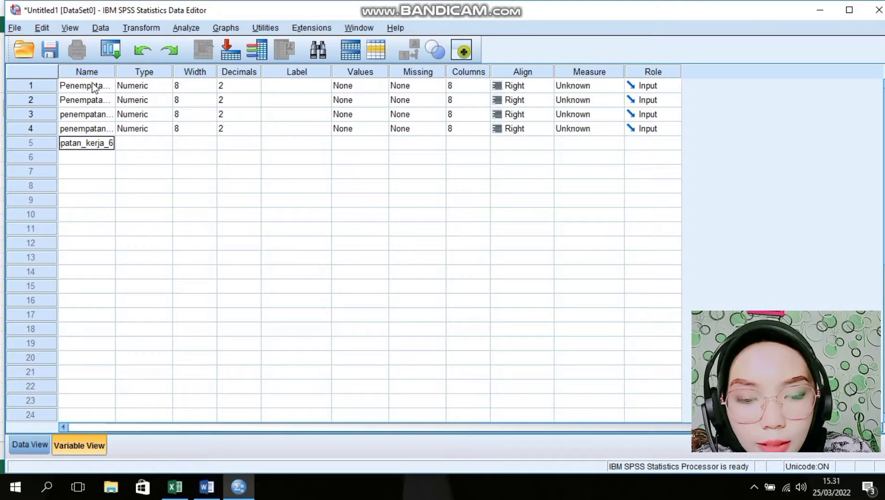
{"action": "key", "text": "BackSpace"}
{"action": "type", "text": "5"}
{"action": "key", "text": "Return"}
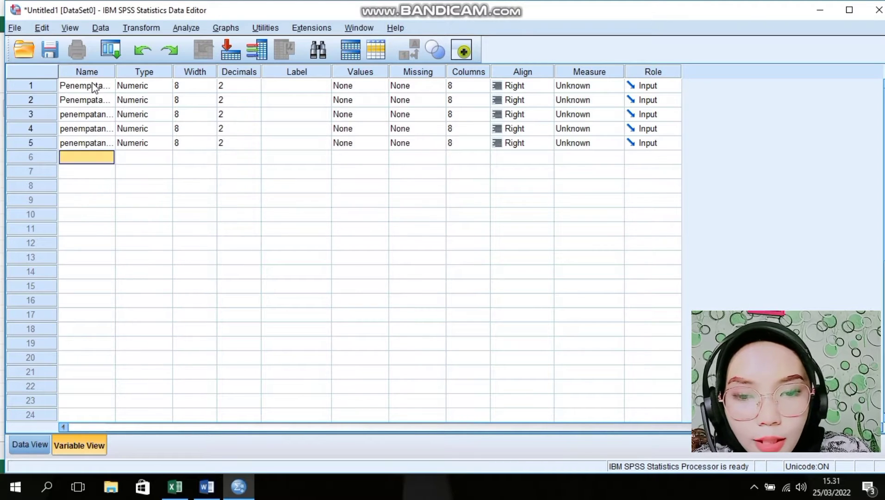
- Add a sixth variable named penempatan_kerja_6 in the next empty row
{"action": "type", "text": "penempatan"}
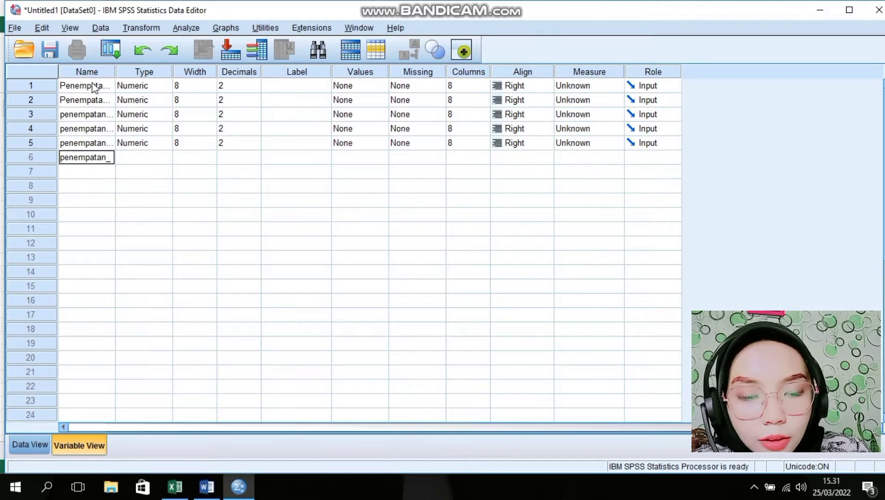
{"action": "type", "text": "_kerja"}
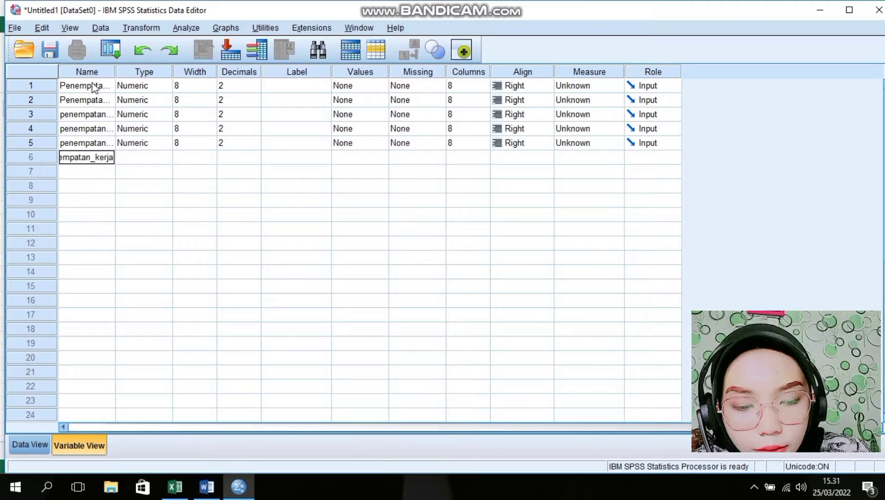
{"action": "type", "text": "_6"}
{"action": "key", "text": "Return"}
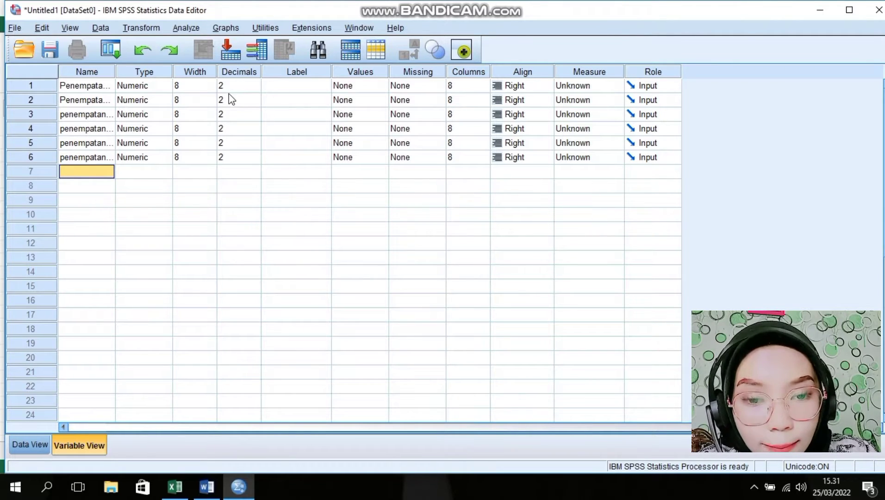
- Review the width, label, values, missing, columns and alignment attributes of the defined variables
{"action": "left_click", "coordinate": [188, 86]}
{"action": "left_click", "coordinate": [194, 114]}
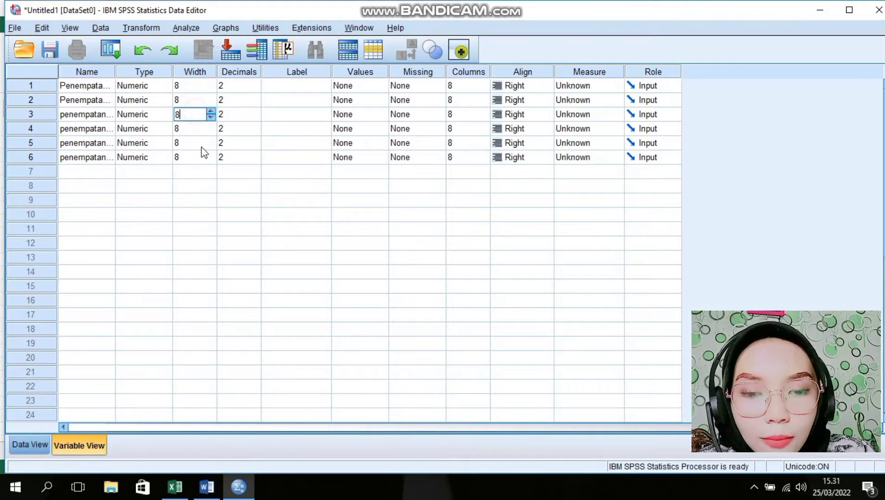
{"action": "left_click", "coordinate": [201, 154]}
{"action": "left_click", "coordinate": [201, 90]}
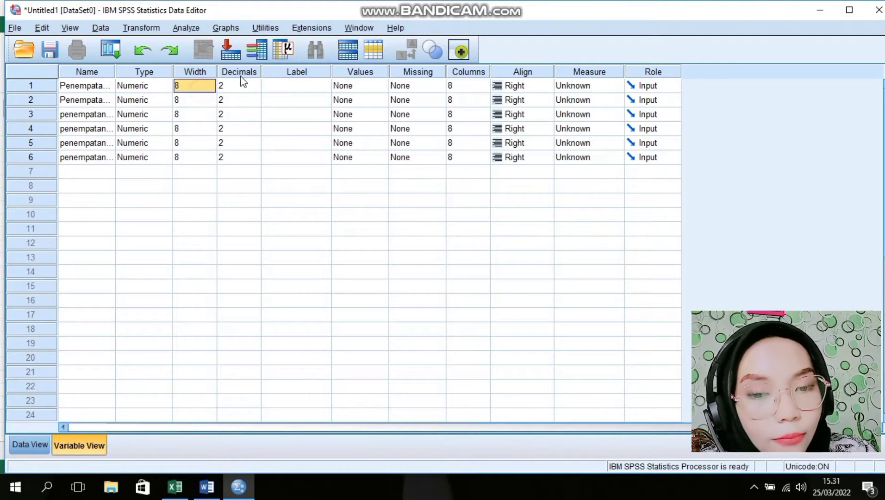
{"action": "left_click", "coordinate": [296, 91]}
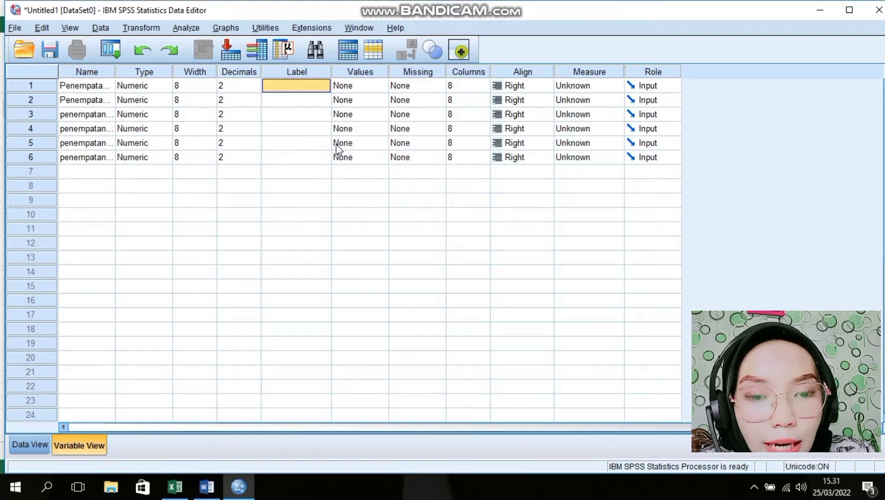
{"action": "left_click", "coordinate": [343, 114]}
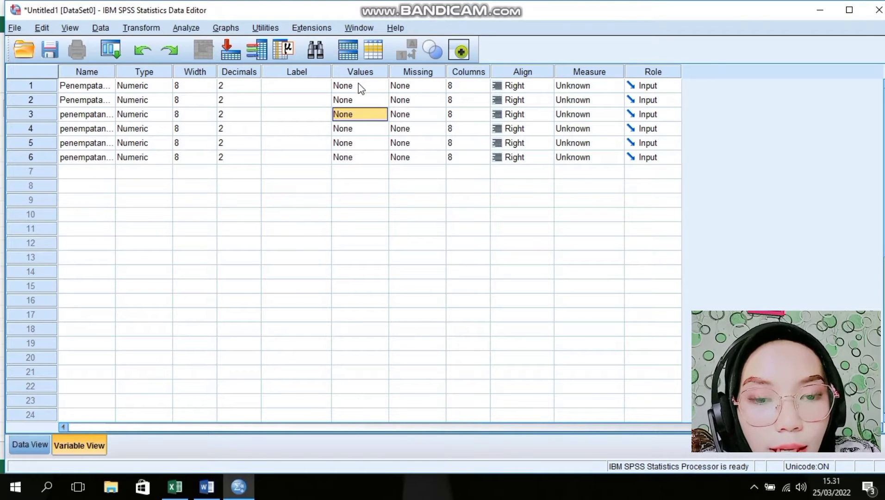
{"action": "left_click", "coordinate": [355, 86]}
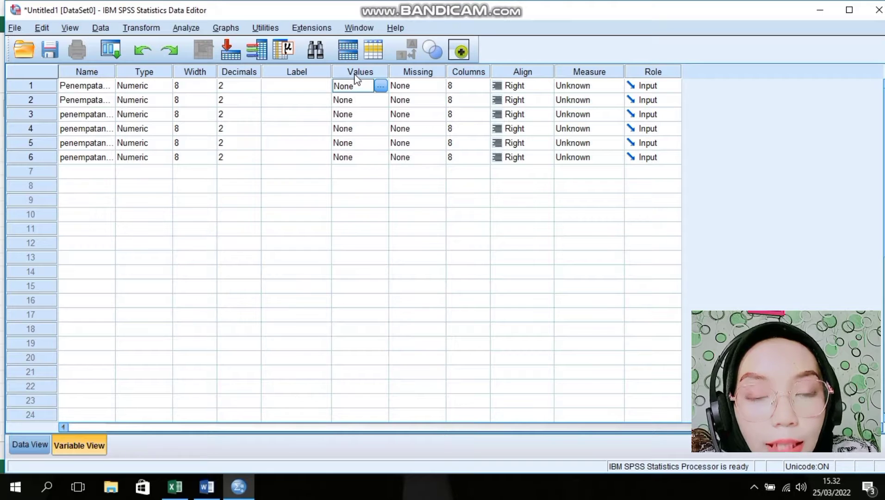
{"action": "left_click", "coordinate": [415, 77]}
{"action": "left_click", "coordinate": [479, 75]}
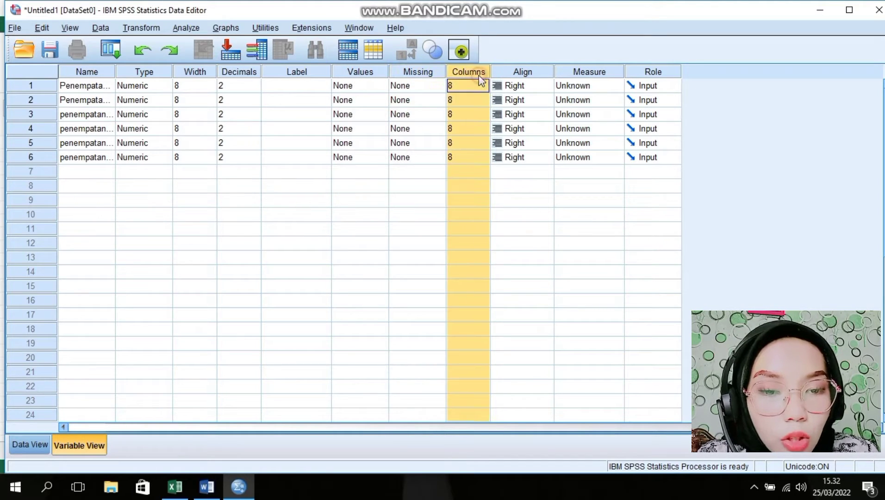
{"action": "left_click", "coordinate": [509, 73]}
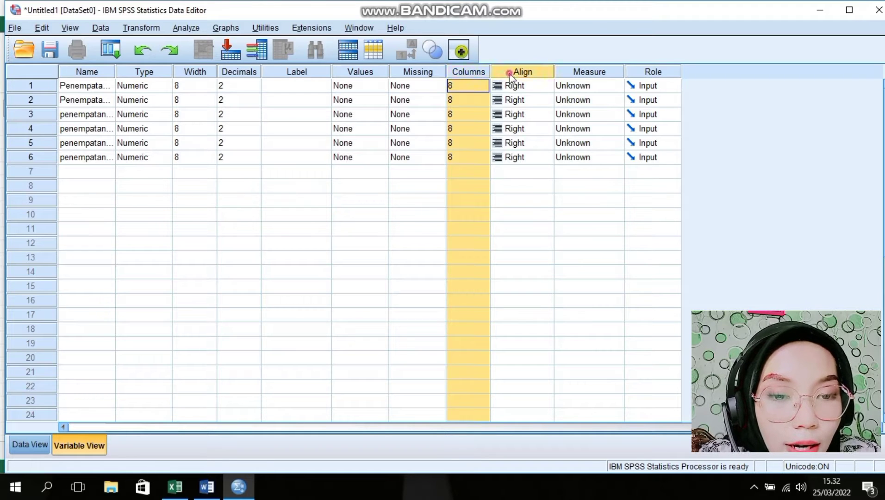
- Set the measurement level of all six Penempatan_kerja variables to Scale
{"action": "left_click", "coordinate": [573, 83]}
{"action": "left_click", "coordinate": [573, 83]}
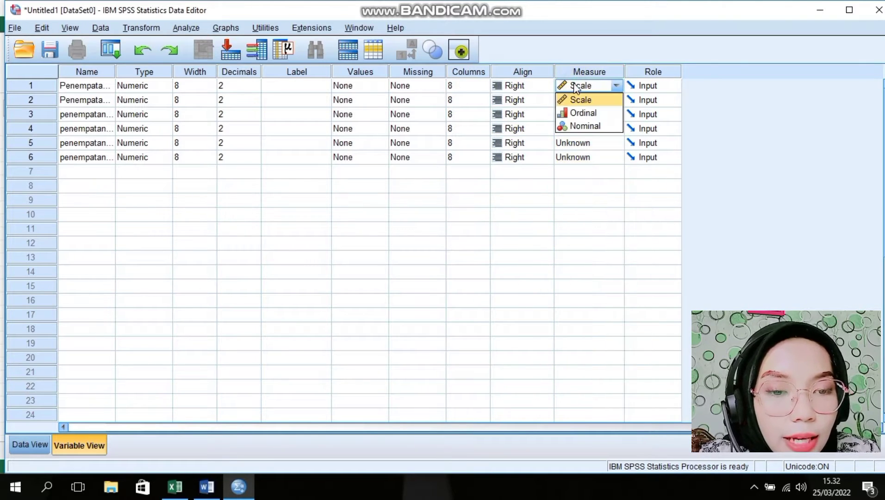
{"action": "left_click", "coordinate": [586, 102]}
{"action": "left_click", "coordinate": [589, 101]}
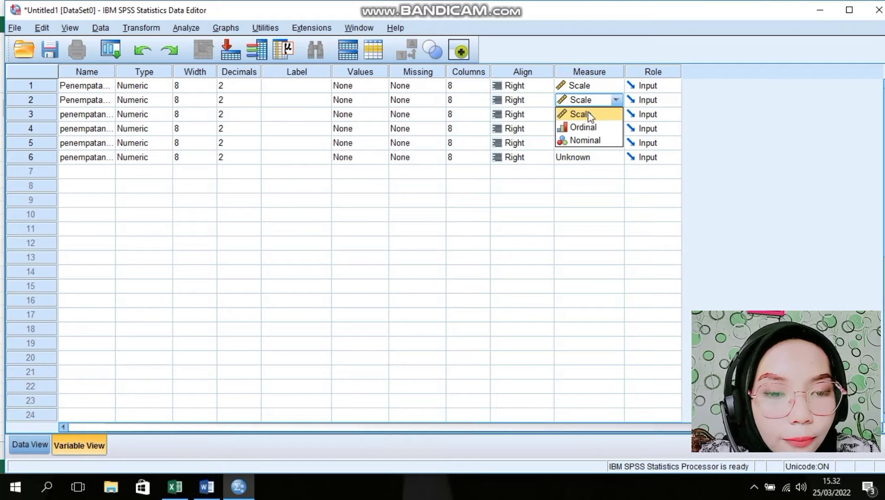
{"action": "left_click", "coordinate": [588, 112]}
{"action": "left_click", "coordinate": [587, 114]}
{"action": "left_click", "coordinate": [580, 129]}
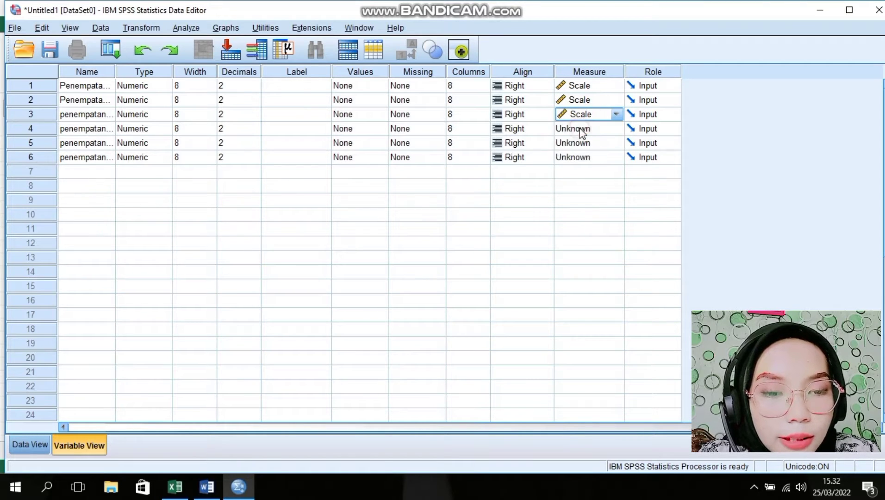
{"action": "left_click", "coordinate": [580, 128]}
{"action": "left_click", "coordinate": [581, 141]}
{"action": "left_click", "coordinate": [580, 144]}
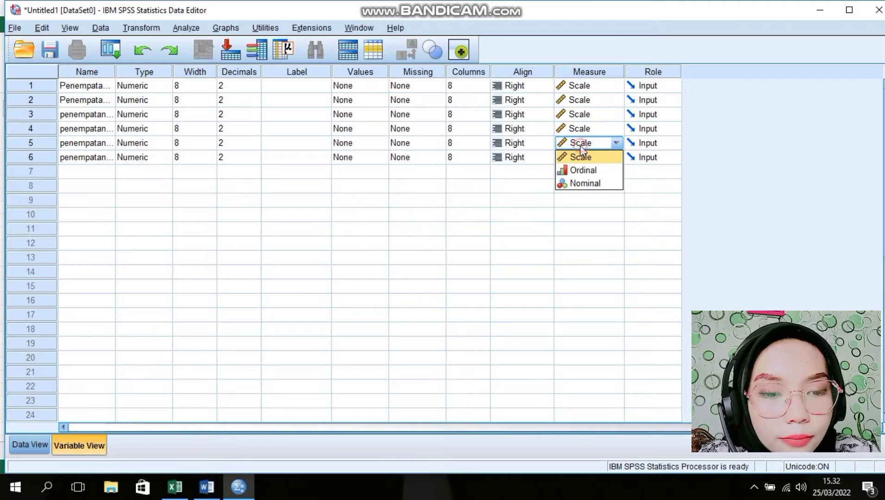
{"action": "left_click", "coordinate": [580, 157]}
{"action": "left_click", "coordinate": [578, 159]}
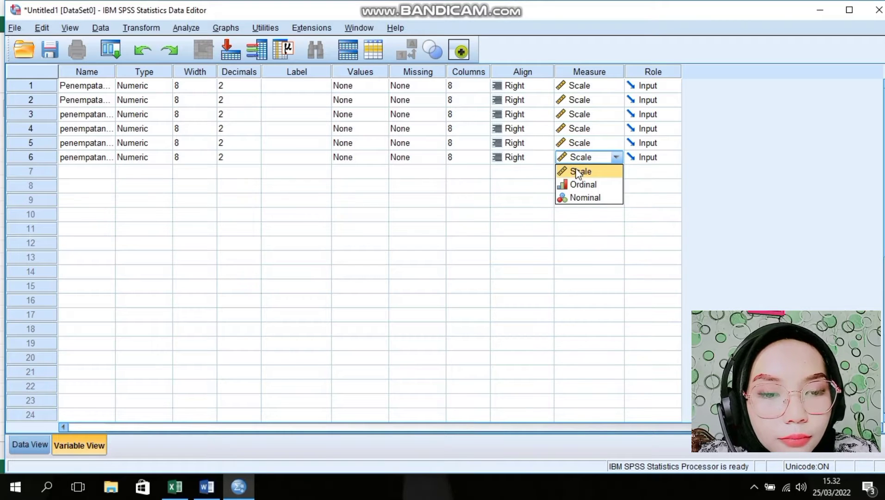
{"action": "left_click", "coordinate": [577, 171]}
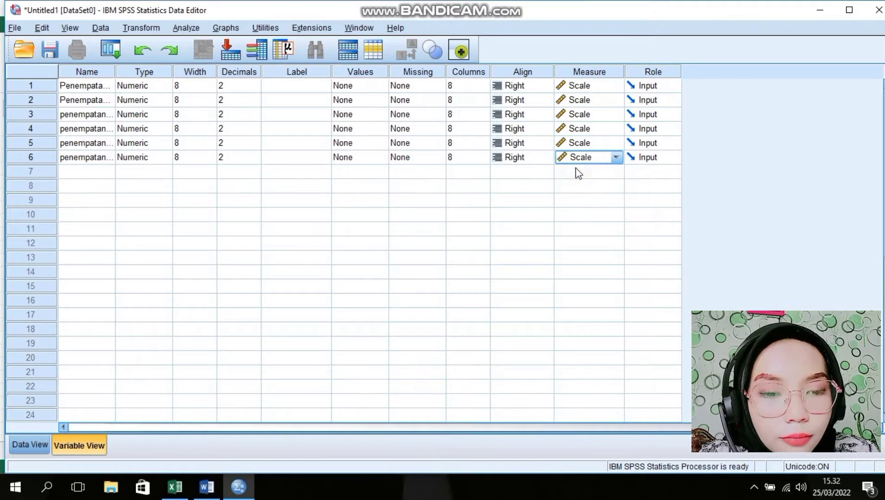
- Add value labels for the first variable: 1 as "sangat tidak setju" and 2 as "tidak setuju"
{"action": "left_click", "coordinate": [373, 86]}
{"action": "left_click", "coordinate": [382, 86]}
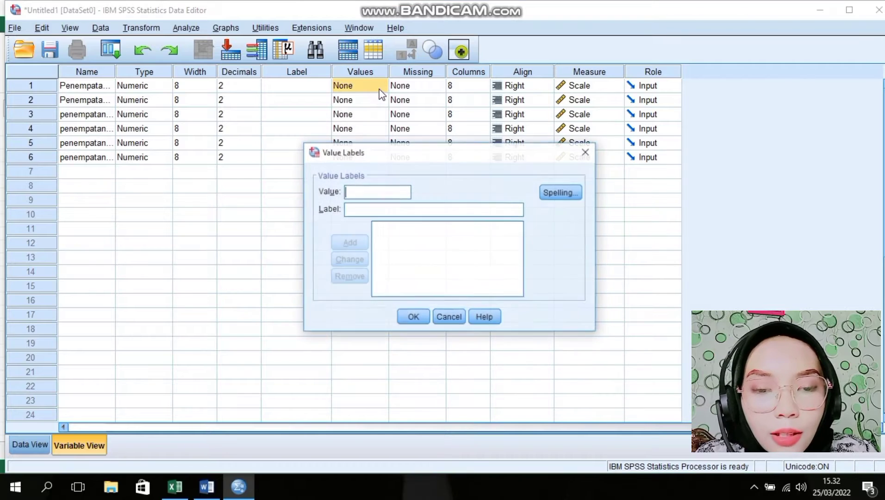
{"action": "left_click", "coordinate": [374, 210]}
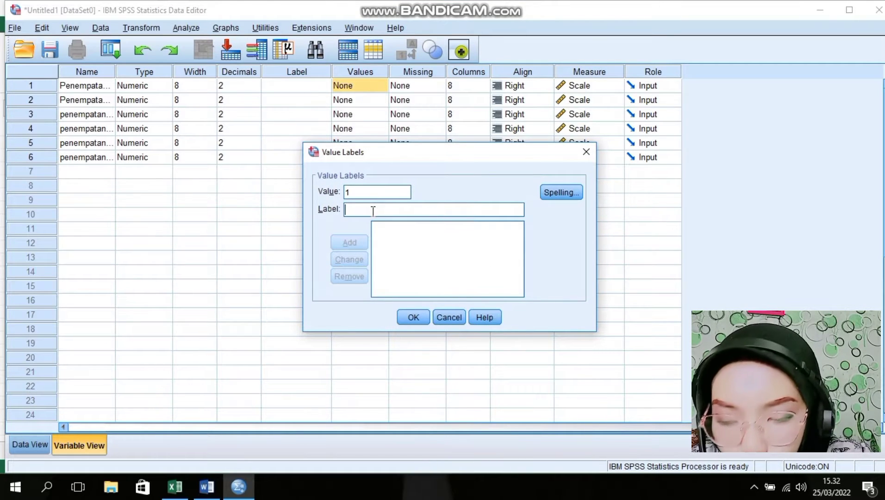
{"action": "type", "text": "sangat tidak setju"}
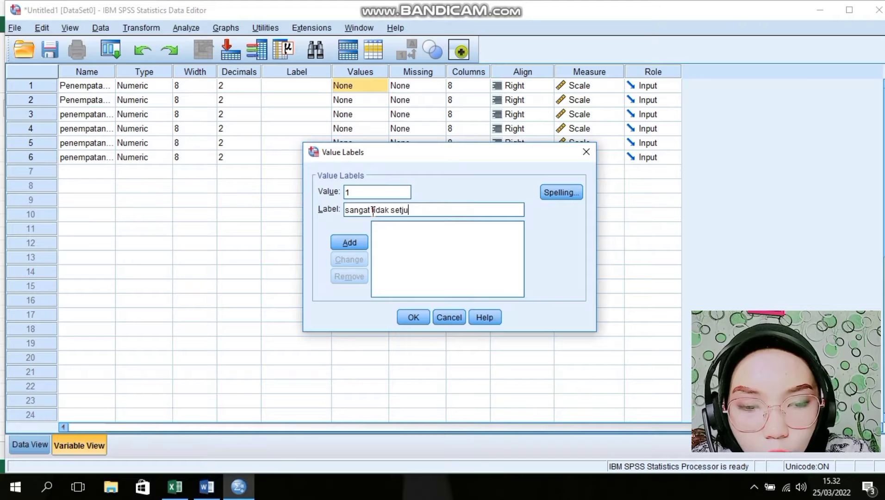
{"action": "key", "text": "Return"}
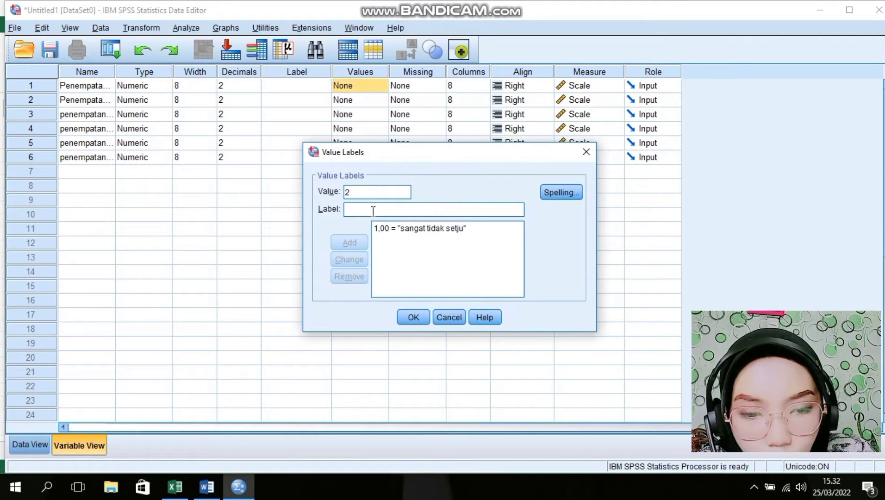
{"action": "type", "text": "t"}
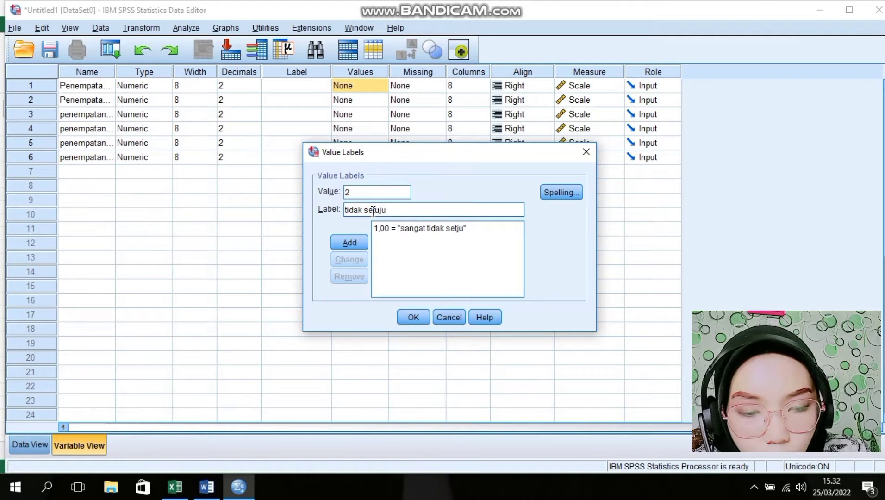
{"action": "type", "text": "idak setuju"}
{"action": "key", "text": "Return"}
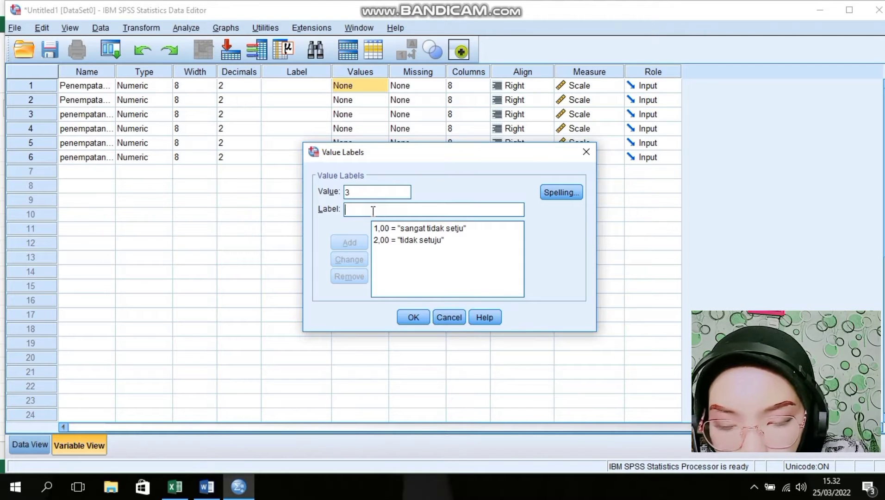
- Add the value labels 3 as "kurang setuju" and 4 as "setuju" for the first variable
{"action": "type", "text": "kuramg"}
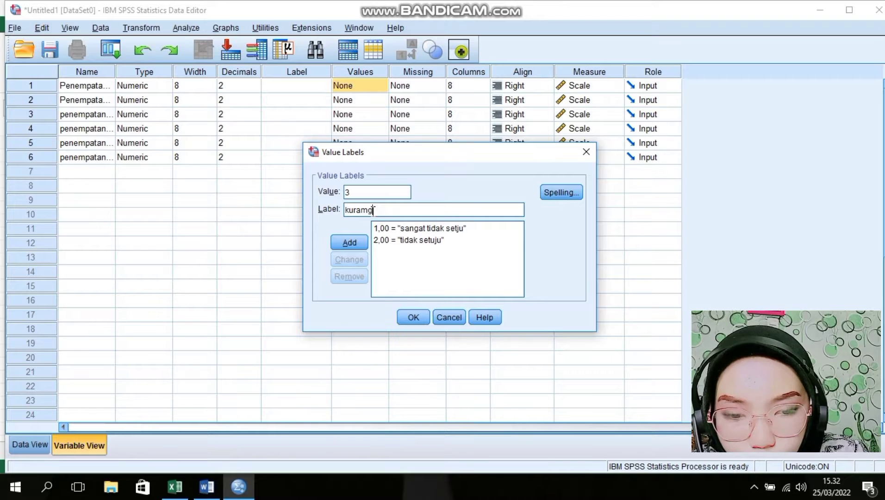
{"action": "key", "text": "BackSpace"}
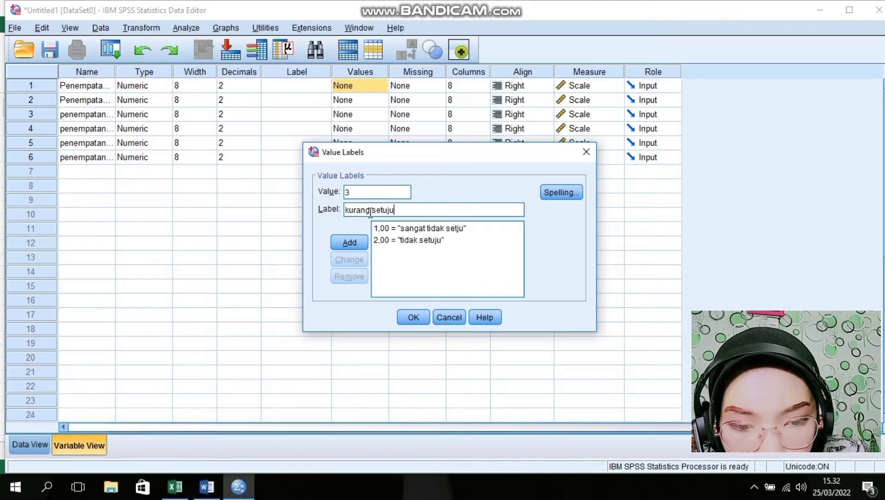
{"action": "key", "text": "Return"}
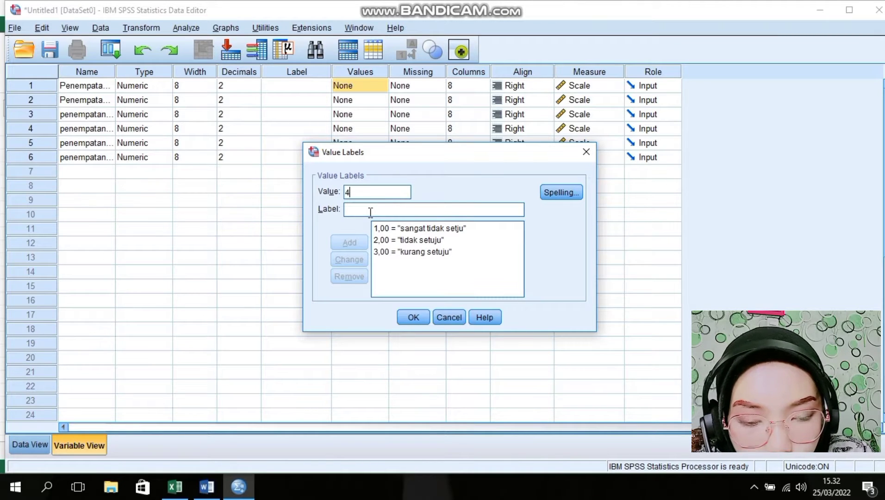
{"action": "left_click", "coordinate": [370, 212]}
{"action": "type", "text": "setuju"}
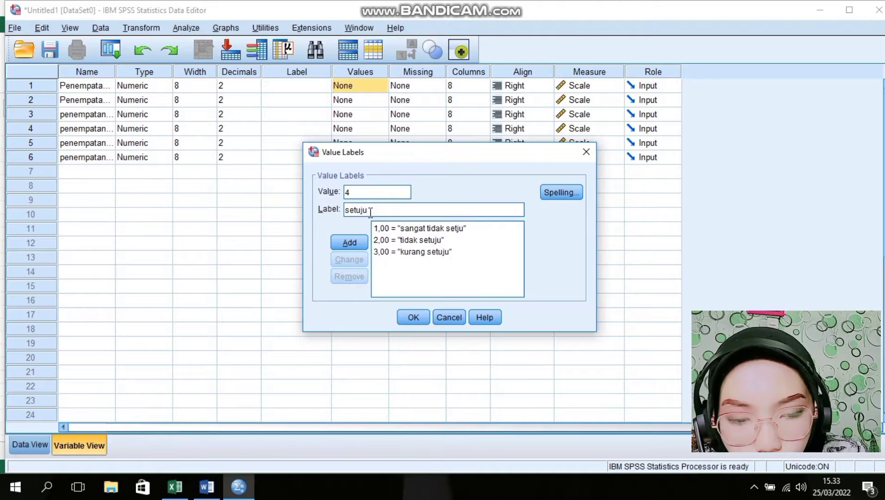
{"action": "key", "text": "Return"}
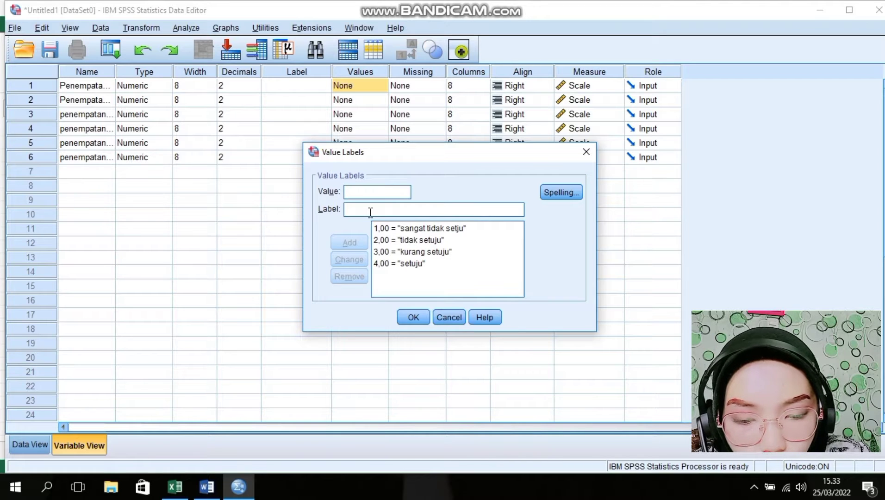
- Add the value label 5 as "sangat setuju" and apply the value labels to the first variable
{"action": "left_click", "coordinate": [371, 211]}
{"action": "type", "text": "sangat setuju"}
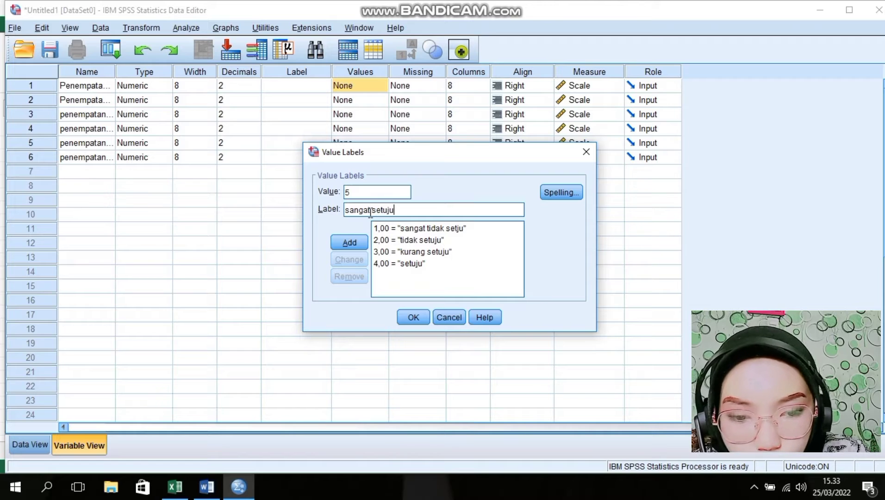
{"action": "key", "text": "Return"}
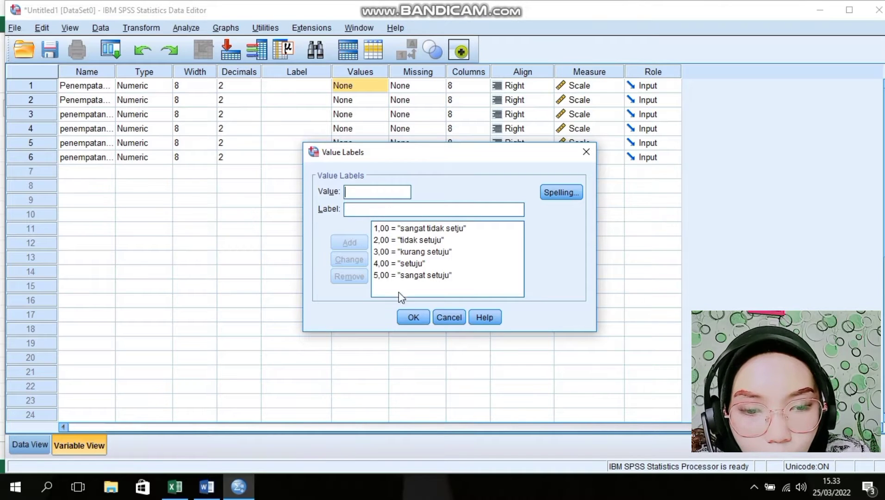
{"action": "left_click", "coordinate": [424, 321]}
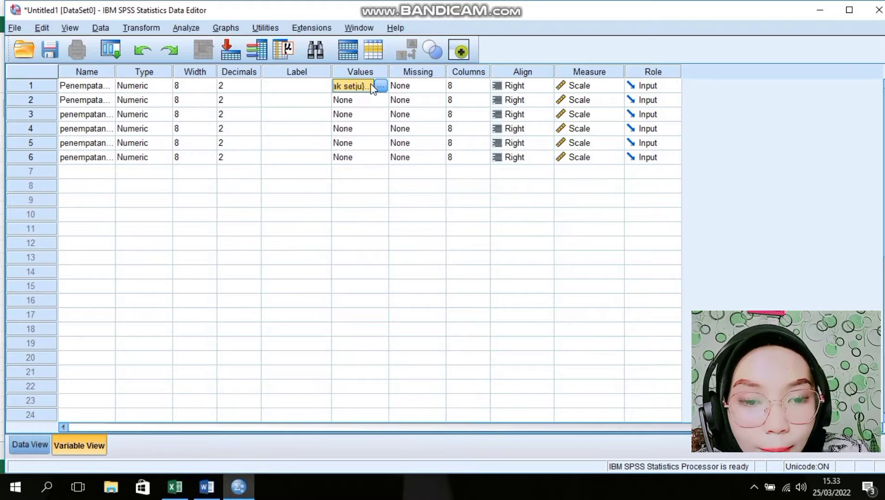
- Add value labels for the second variable: 1 as "sangat tidak setuju" and 2 as "tidak setuju"
{"action": "left_click", "coordinate": [364, 101]}
{"action": "left_click", "coordinate": [380, 101]}
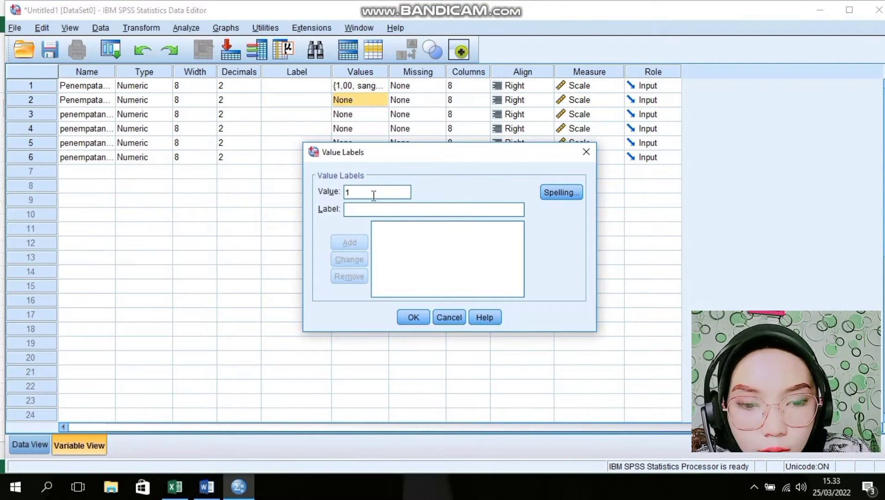
{"action": "left_click", "coordinate": [367, 211]}
{"action": "type", "text": "sangat tidak setuju"}
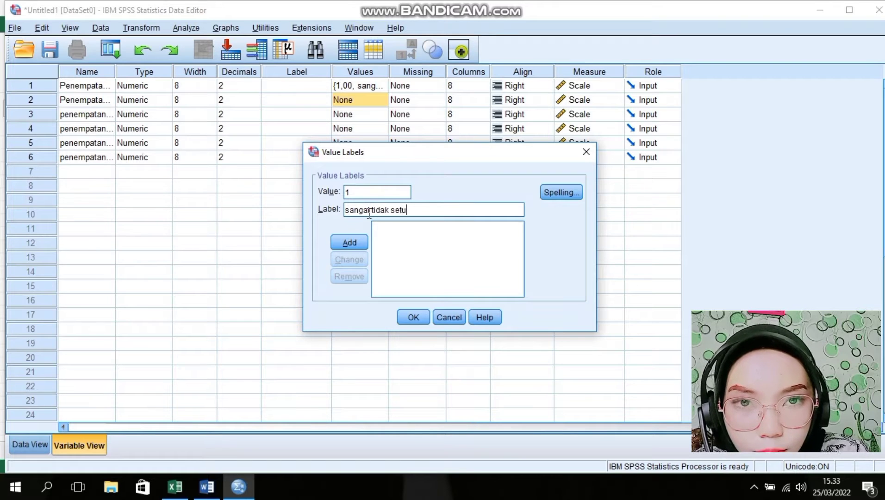
{"action": "key", "text": "Return"}
{"action": "type", "text": "2"}
{"action": "left_click", "coordinate": [368, 212]}
{"action": "type", "text": "tidak setuju"}
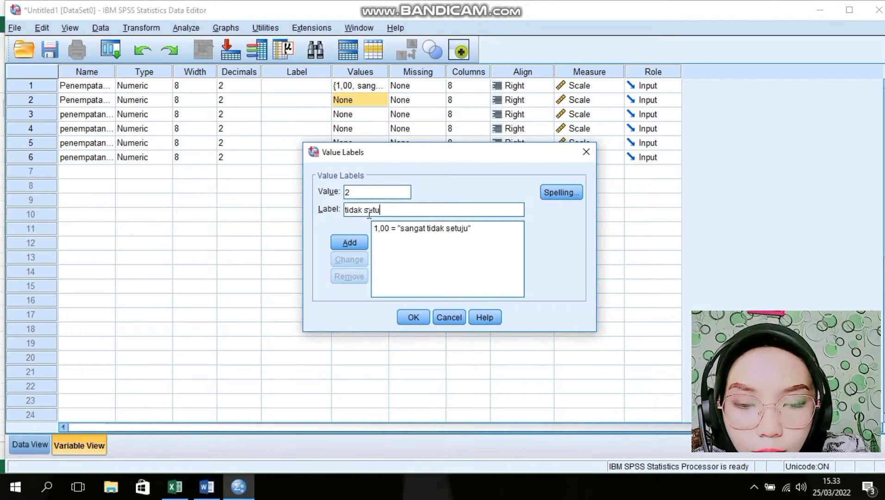
{"action": "key", "text": "Return"}
- Add the value label 3 as "kurang setuju" for the second variable
{"action": "type", "text": "3kurang"}
{"action": "key", "text": "BackSpace"}
{"action": "key", "text": "BackSpace"}
{"action": "key", "text": "BackSpace"}
{"action": "key", "text": "BackSpace"}
{"action": "key", "text": "BackSpace"}
{"action": "key", "text": "BackSpace"}
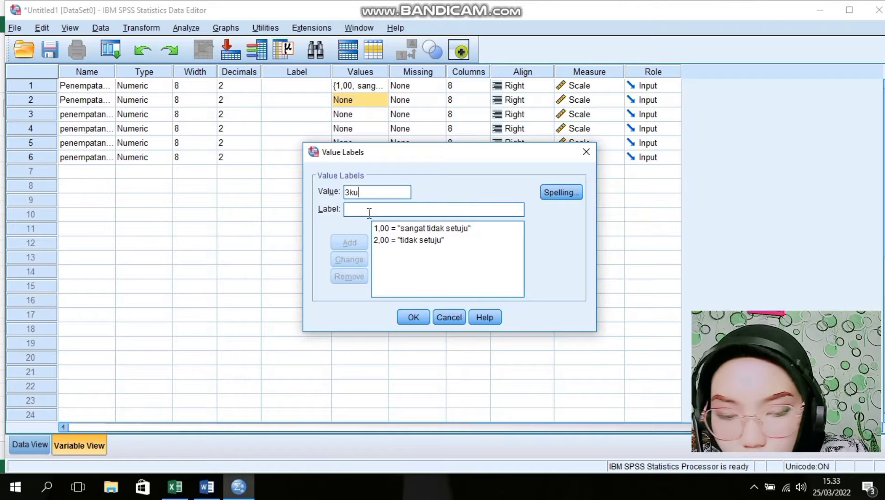
{"action": "right_click", "coordinate": [369, 212]}
{"action": "left_click", "coordinate": [351, 209]}
{"action": "type", "text": "kurang set"}
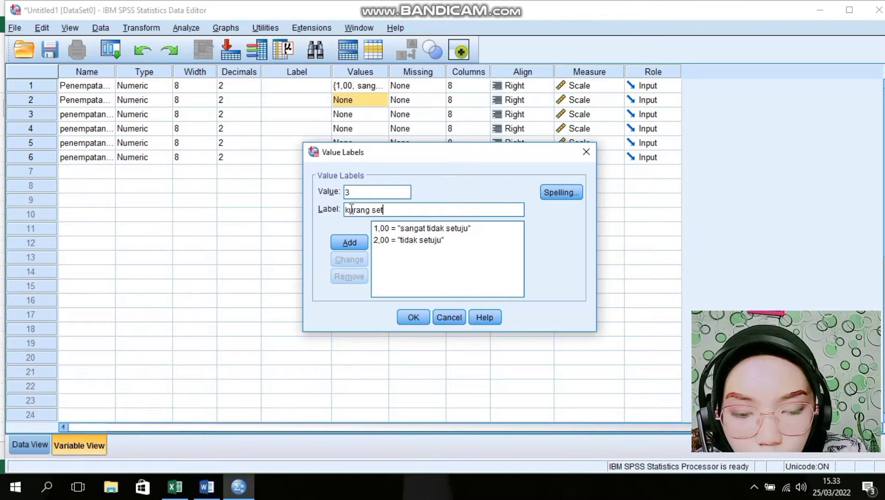
{"action": "type", "text": "uju"}
{"action": "key", "text": "Return"}
- Add the value labels 4 as "setuju" and 5 as "sangat setuju", and apply the labels to the second variable
{"action": "type", "text": "4"}
{"action": "left_click", "coordinate": [353, 208]}
{"action": "type", "text": "setuju"}
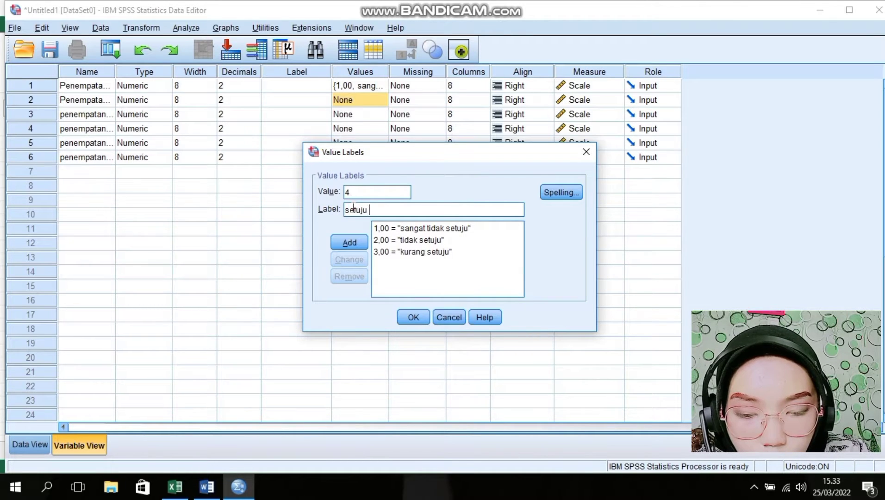
{"action": "key", "text": "Return"}
{"action": "type", "text": "sangat"}
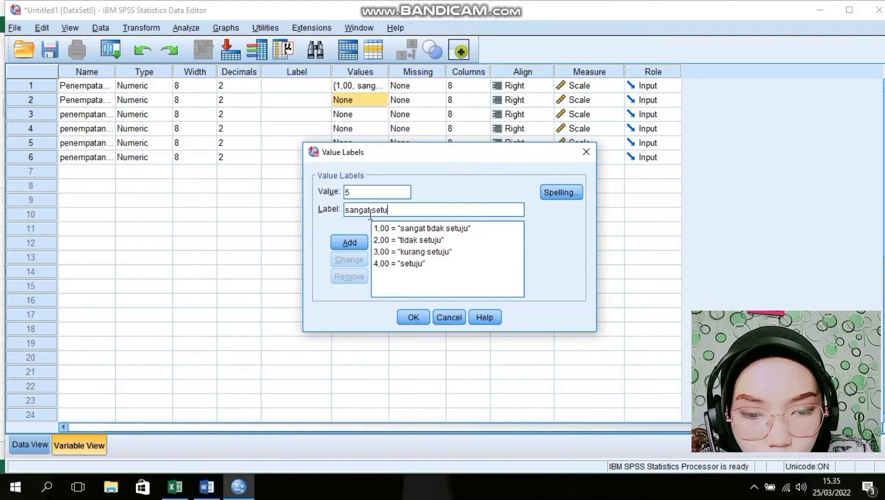
{"action": "key", "text": "Return"}
{"action": "left_click", "coordinate": [413, 317]}
- Add value labels for the third variable: 1 as "sangat tidak setuju" and 2 as "tidak setuju"
{"action": "left_click", "coordinate": [375, 115]}
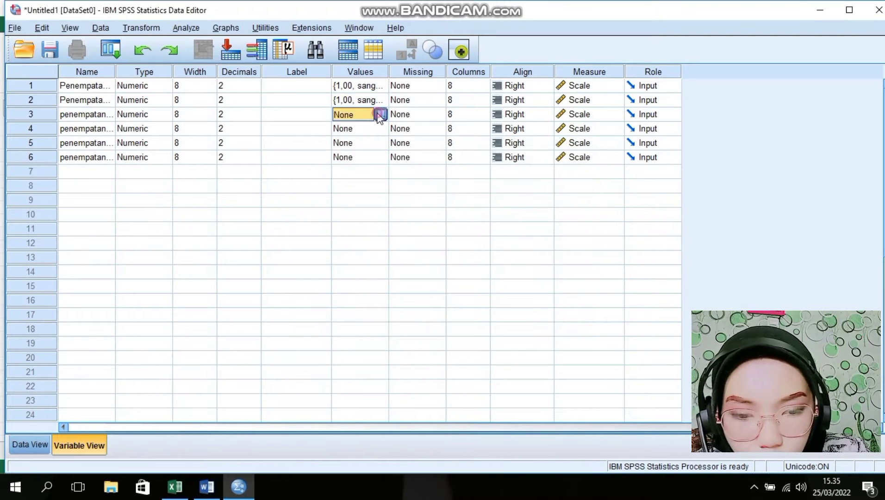
{"action": "left_click", "coordinate": [380, 114]}
{"action": "type", "text": "1"}
{"action": "left_click", "coordinate": [375, 210]}
{"action": "type", "text": "sa"}
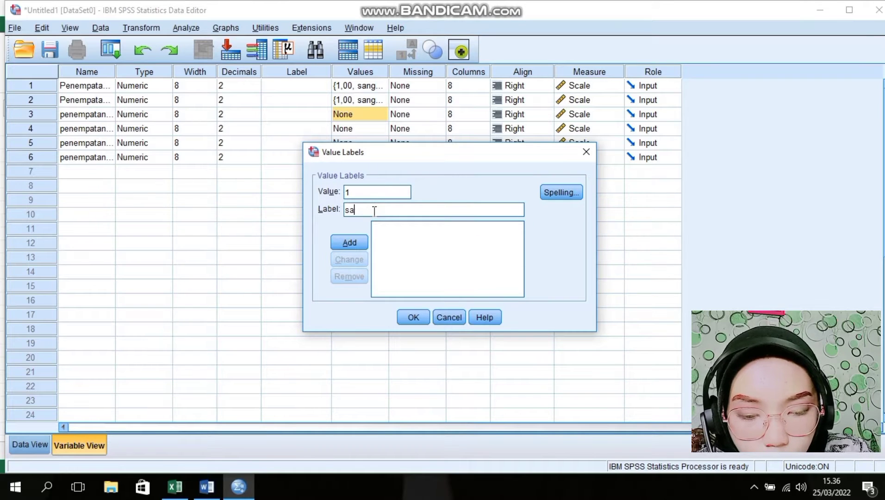
{"action": "type", "text": "ngat tidak setuju"}
{"action": "key", "text": "Return"}
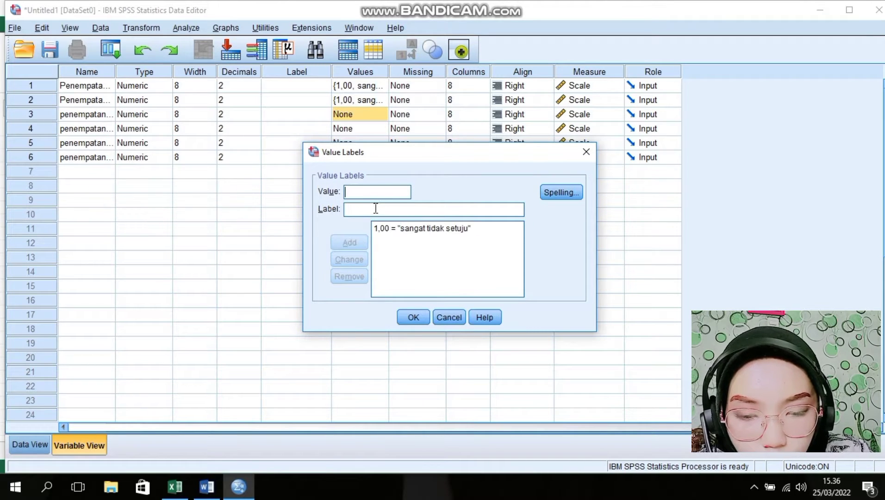
{"action": "type", "text": "2"}
{"action": "left_click", "coordinate": [376, 209]}
{"action": "type", "text": "tidak setuju"}
{"action": "key", "text": "Return"}
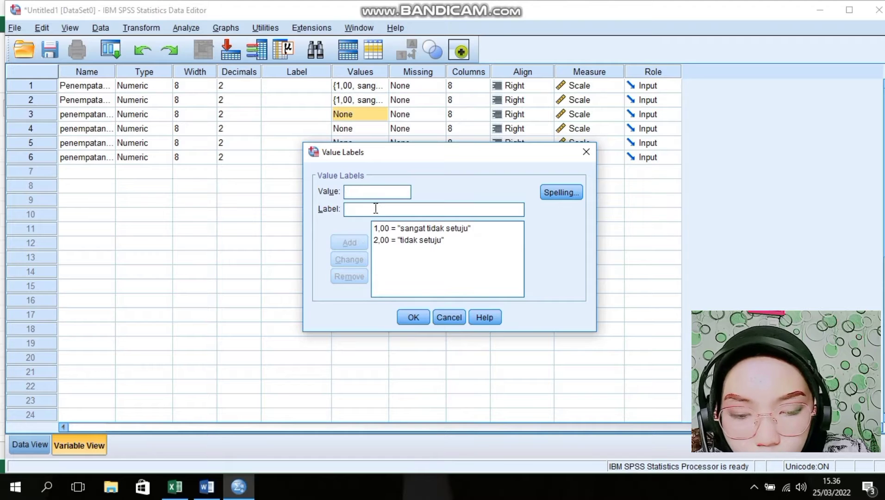
- Add the value labels 3 as "kurang setuju" and 4 as "setuju" for the third variable
{"action": "left_click", "coordinate": [376, 209]}
{"action": "type", "text": "kurang setuju"}
{"action": "key", "text": "Return"}
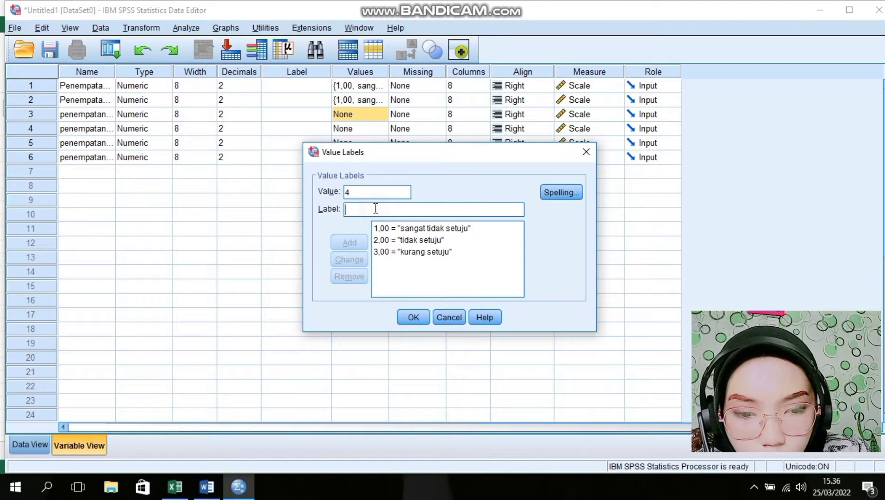
{"action": "type", "text": "setuju"}
{"action": "key", "text": "Return"}
- Add the value label 5 as "sangat setuju" and apply the value labels to the third variable
{"action": "type", "text": "5"}
{"action": "left_click", "coordinate": [376, 209]}
{"action": "type", "text": "sangat setuju"}
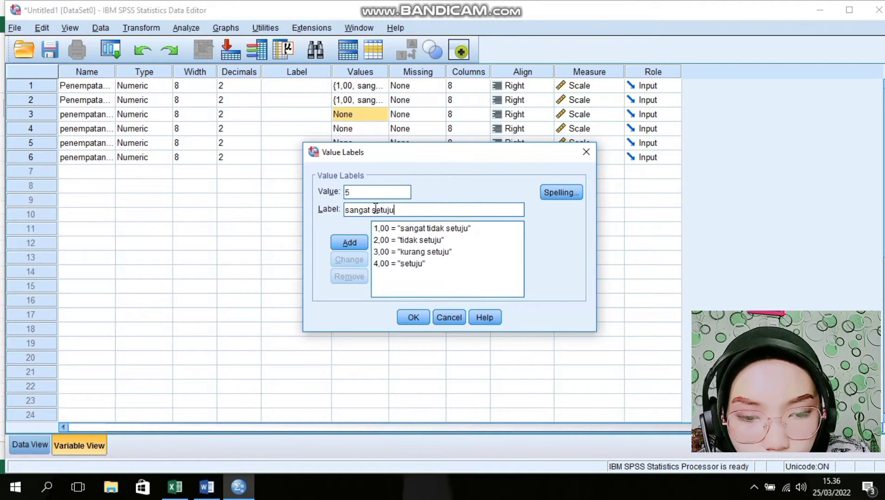
{"action": "key", "text": "Return"}
{"action": "left_click", "coordinate": [414, 317]}
- Add value labels for the fourth variable: 1 as "sangat tidak setuju" and 2 as "tidak setuju"
{"action": "left_click", "coordinate": [375, 133]}
{"action": "left_click", "coordinate": [381, 128]}
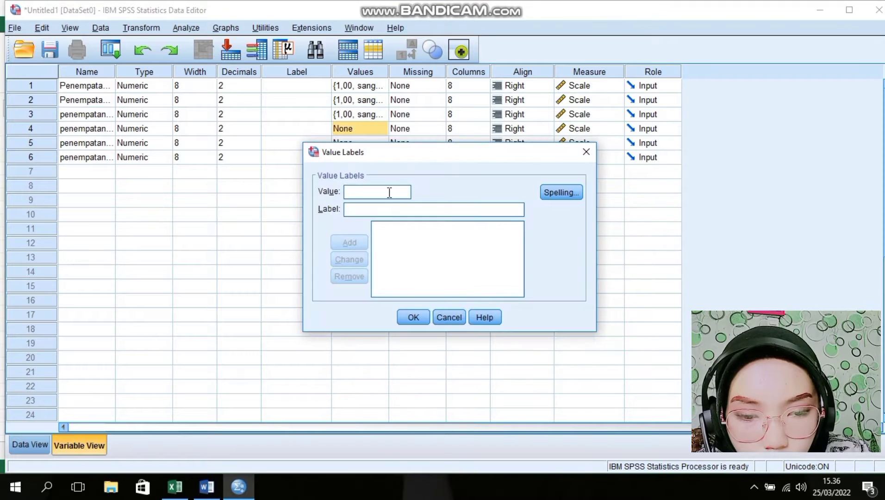
{"action": "type", "text": "1"}
{"action": "left_click", "coordinate": [387, 209]}
{"action": "type", "text": "sangat tida"}
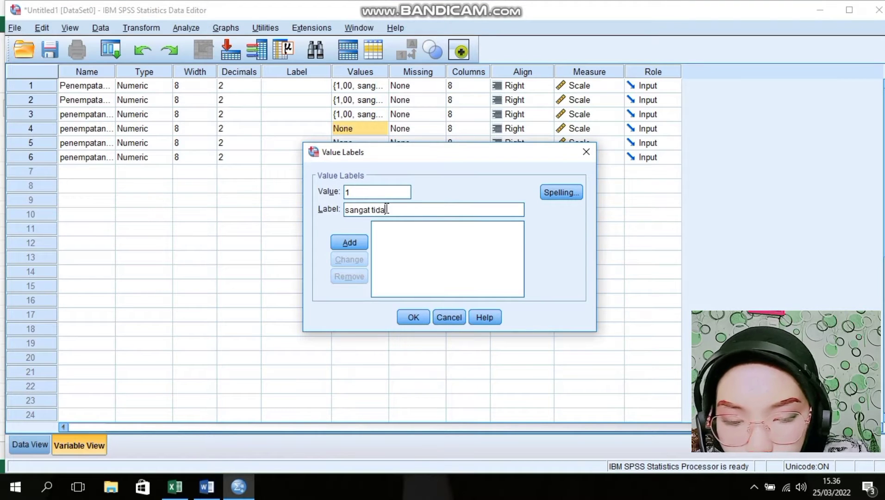
{"action": "type", "text": "k setuju"}
{"action": "key", "text": "Return"}
{"action": "type", "text": "t"}
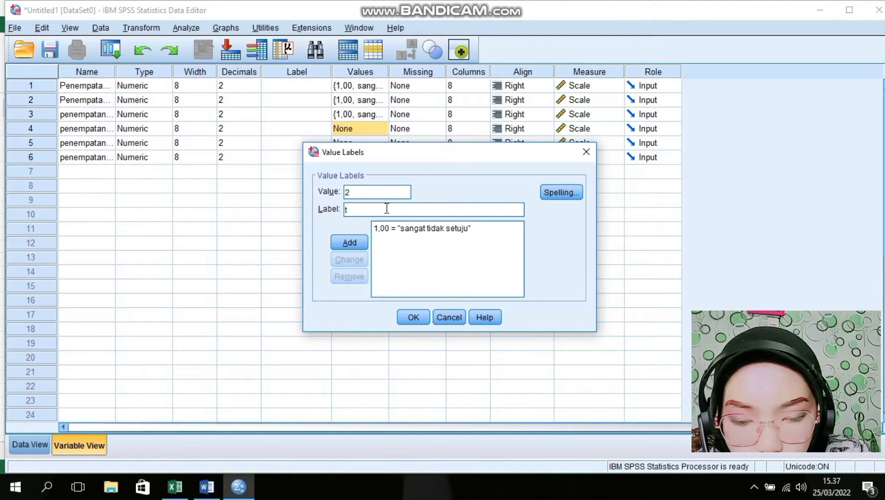
{"action": "type", "text": "idak setuju"}
{"action": "key", "text": "Return"}
- Add the value labels 3 as "kurang setuju" and 4 as "setuju" for the fourth variable
{"action": "key", "text": "Tab"}
{"action": "type", "text": "kurang setuju"}
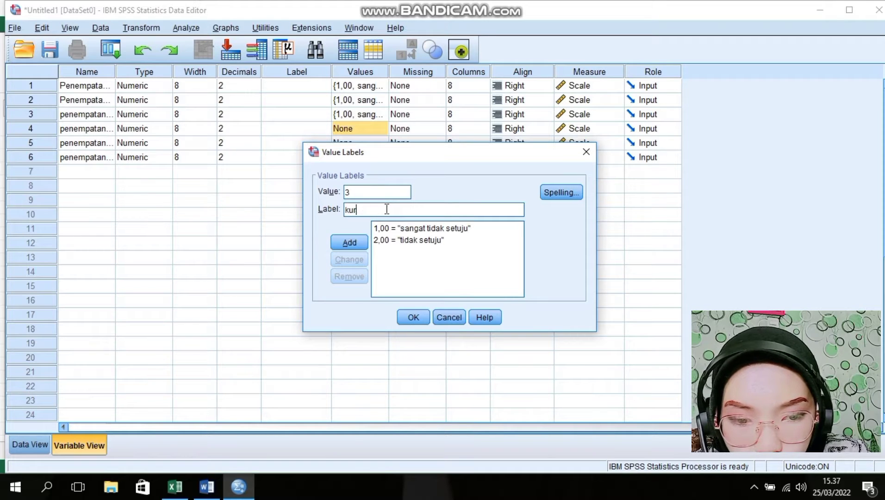
{"action": "key", "text": "Return"}
{"action": "type", "text": "4"}
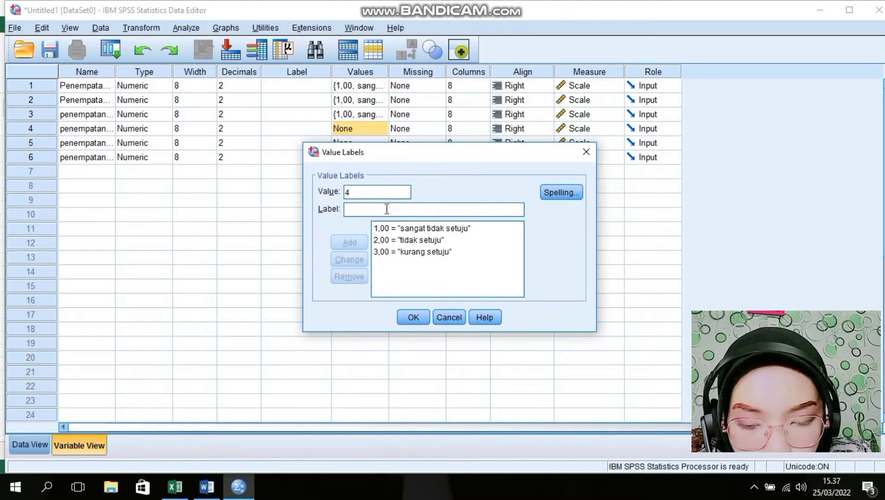
{"action": "key", "text": "Tab"}
{"action": "type", "text": "setuju"}
{"action": "key", "text": "Return"}
- Add the value label 5 as "sangat setuju" and apply the value labels to the fourth variable
{"action": "type", "text": "5"}
{"action": "key", "text": "Tab"}
{"action": "type", "text": "sangat setuju"}
{"action": "key", "text": "Return"}
{"action": "key", "text": "Return"}
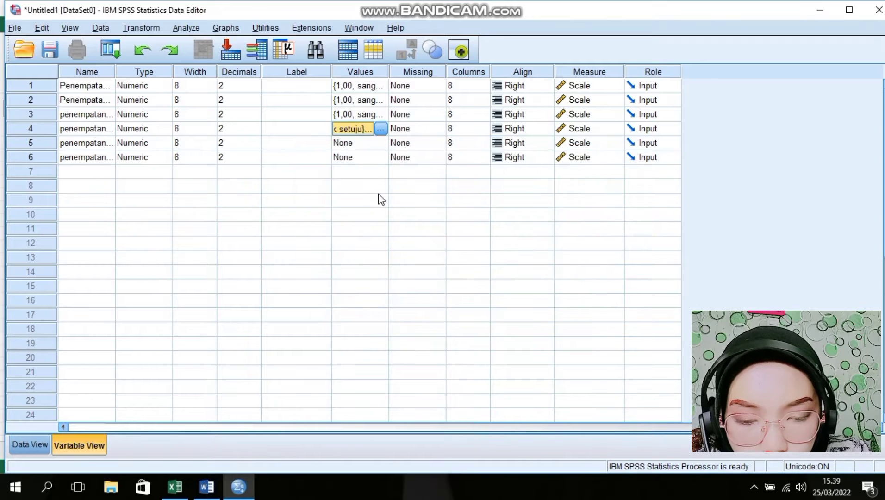
- Add value labels for the fifth variable: 1 as "sangat tidak setuju" and 2 as "tidak setuju"
{"action": "left_click", "coordinate": [361, 143]}
{"action": "left_click", "coordinate": [380, 143]}
{"action": "type", "text": "1"}
{"action": "left_click", "coordinate": [373, 210]}
{"action": "type", "text": "sangat"}
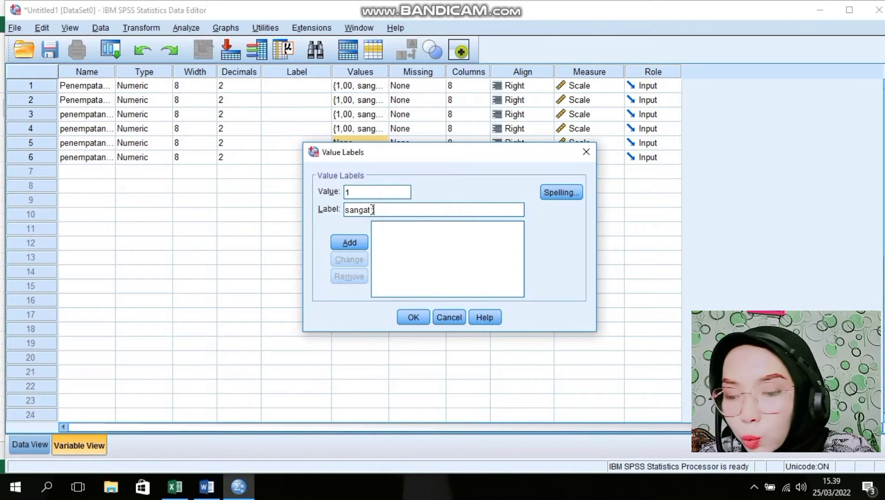
{"action": "type", "text": " tidak setuju"}
{"action": "key", "text": "Return"}
{"action": "type", "text": "2"}
{"action": "key", "text": "Tab"}
{"action": "type", "text": "ku"}
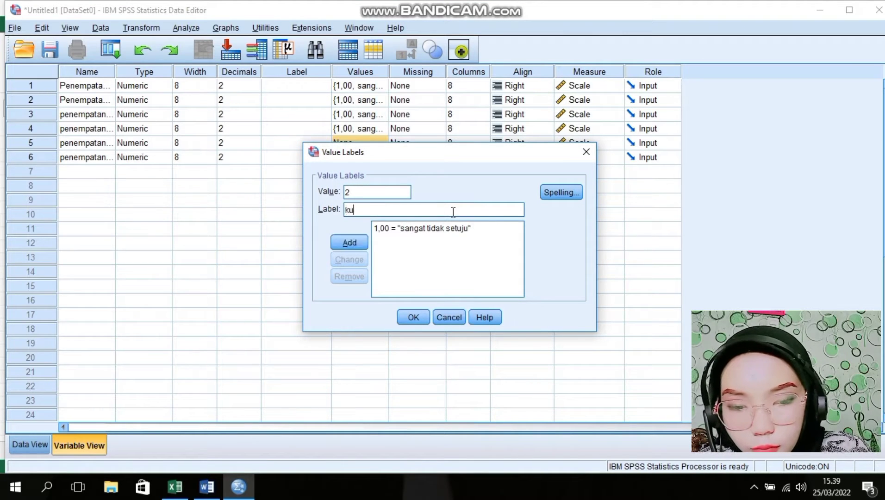
{"action": "key", "text": "BackSpace"}
{"action": "key", "text": "BackSpace"}
{"action": "type", "text": "tidak setuju"}
{"action": "key", "text": "Return"}
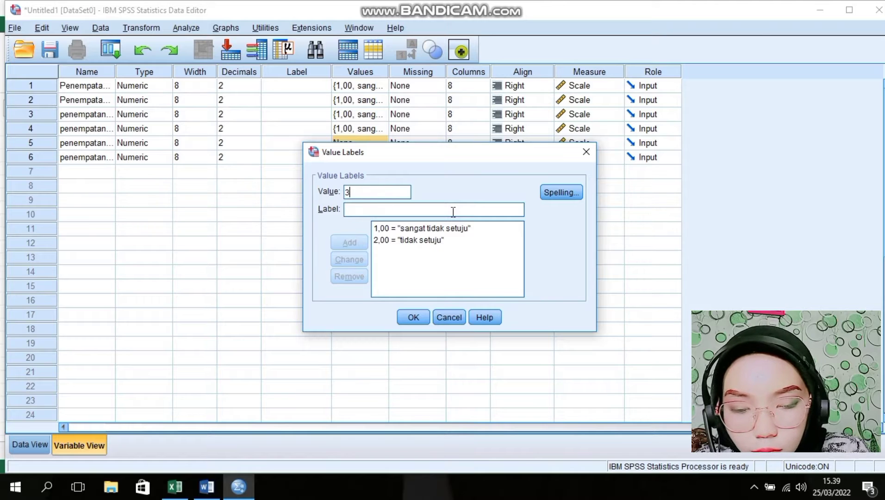
- Add the value labels 3 as "kurang setuju" and 4 as "setuju" for the fifth variable
{"action": "type", "text": "3"}
{"action": "key", "text": "Tab"}
{"action": "type", "text": "kurang setuju"}
{"action": "key", "text": "Return"}
{"action": "type", "text": "4"}
{"action": "key", "text": "Tab"}
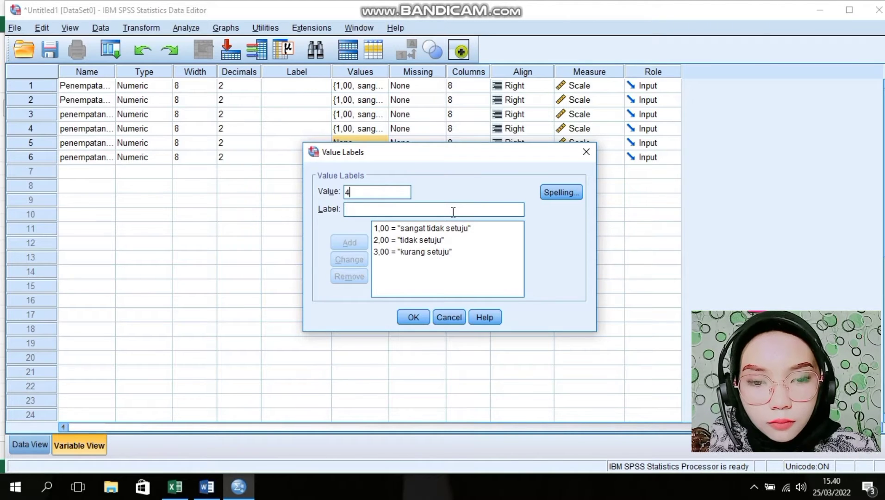
{"action": "type", "text": "setuju"}
{"action": "key", "text": "Return"}
- Add the value label 5 as "sangat setuju" and apply the value labels to the fifth variable
{"action": "type", "text": "5sangat setuju"}
{"action": "key", "text": "Return"}
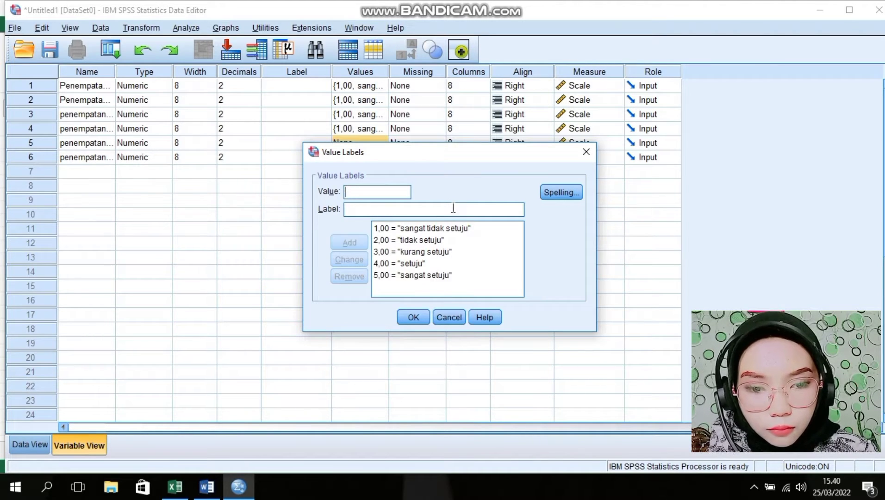
{"action": "left_click", "coordinate": [414, 317]}
- Add value labels for the sixth variable: 1 as "sangat tidak setuju" and 2 as "tidak setuju"
{"action": "left_click", "coordinate": [375, 157]}
{"action": "left_click", "coordinate": [384, 157]}
{"action": "type", "text": "1"}
{"action": "right_click", "coordinate": [374, 211]}
{"action": "left_click", "coordinate": [374, 211]}
{"action": "type", "text": "sangat"}
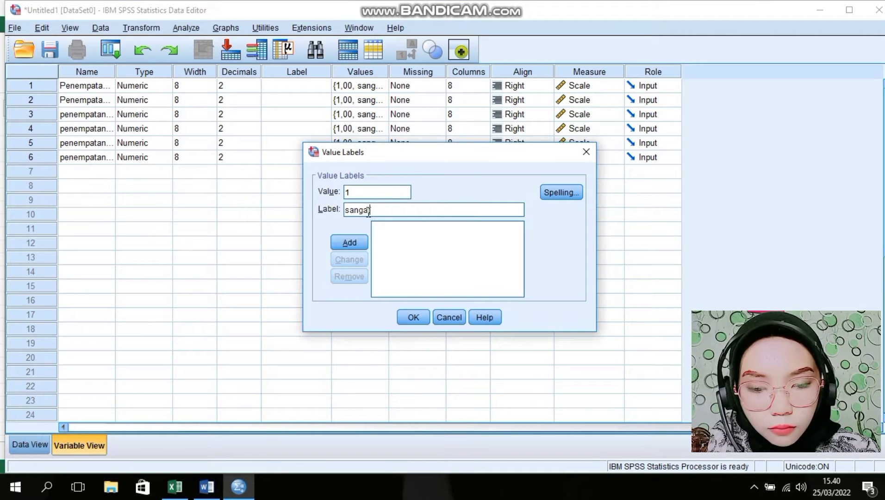
{"action": "type", "text": " tidak setuju"}
{"action": "key", "text": "Return"}
{"action": "type", "text": "2,00 = \"tidak setuju"}
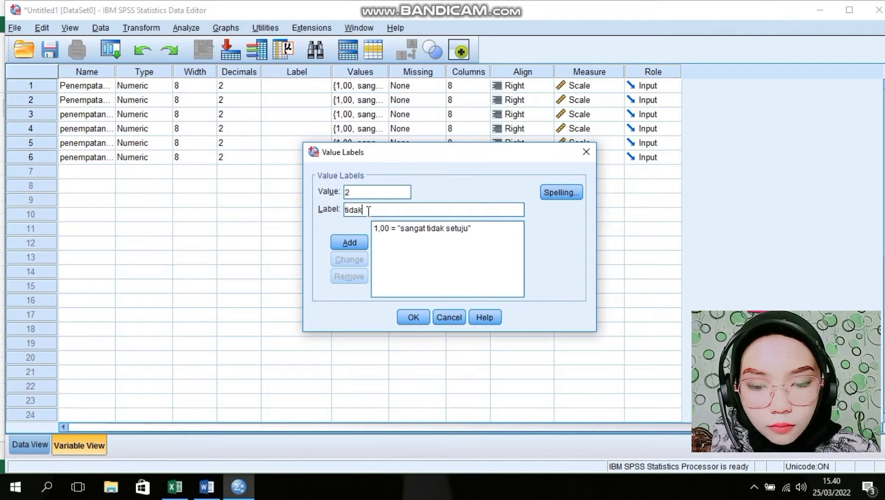
{"action": "key", "text": "Return"}
- Add the value labels 3 as "kurang setuju" and 4 as "setuju" for the sixth variable
{"action": "type", "text": "3,00 = \"kurang setuju"}
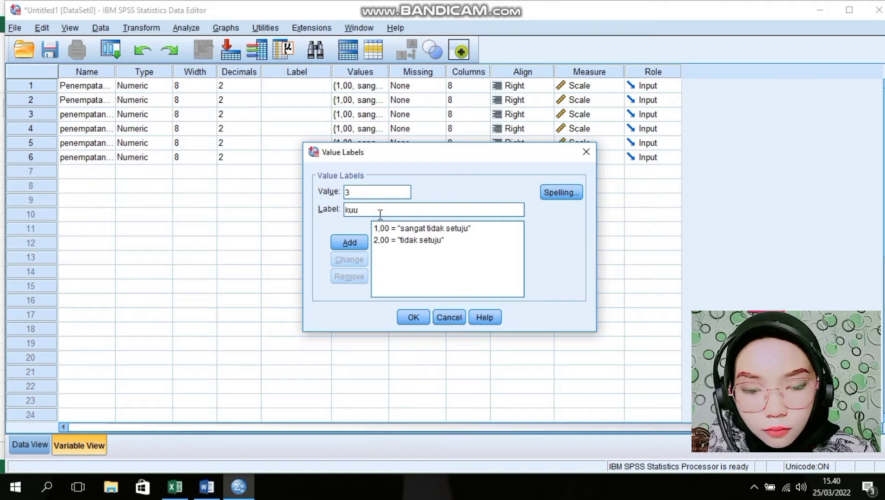
{"action": "key", "text": "Return"}
{"action": "type", "text": "4"}
{"action": "key", "text": "Tab"}
{"action": "type", "text": "setuju"}
{"action": "key", "text": "Return"}
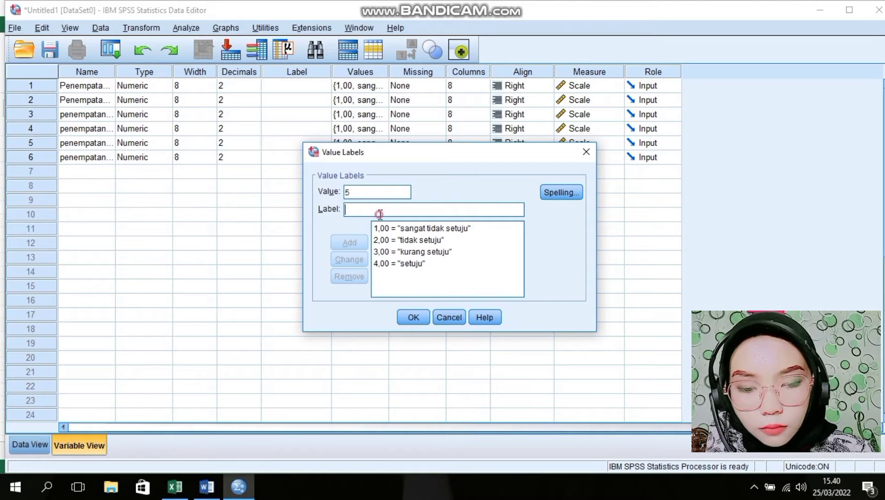
- Add the value label 5 as "sangat setuju" and apply the value labels to the sixth variable
{"action": "type", "text": "sangat setuju"}
{"action": "key", "text": "Return"}
{"action": "left_click", "coordinate": [417, 317]}
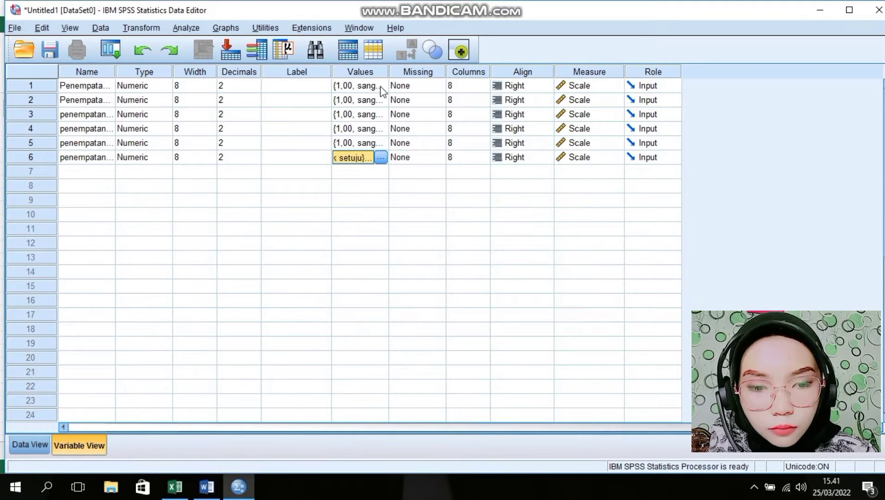
- Review the value label definitions of the second through sixth variables one after another
{"action": "left_click", "coordinate": [366, 100]}
{"action": "left_click", "coordinate": [381, 100]}
{"action": "left_click", "coordinate": [411, 312]}
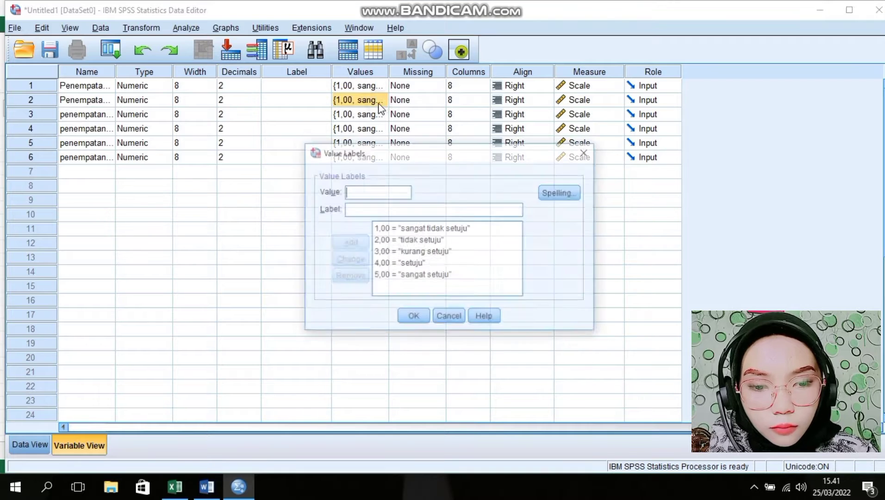
{"action": "left_click", "coordinate": [414, 314]}
{"action": "left_click", "coordinate": [365, 114]}
{"action": "left_click", "coordinate": [381, 115]}
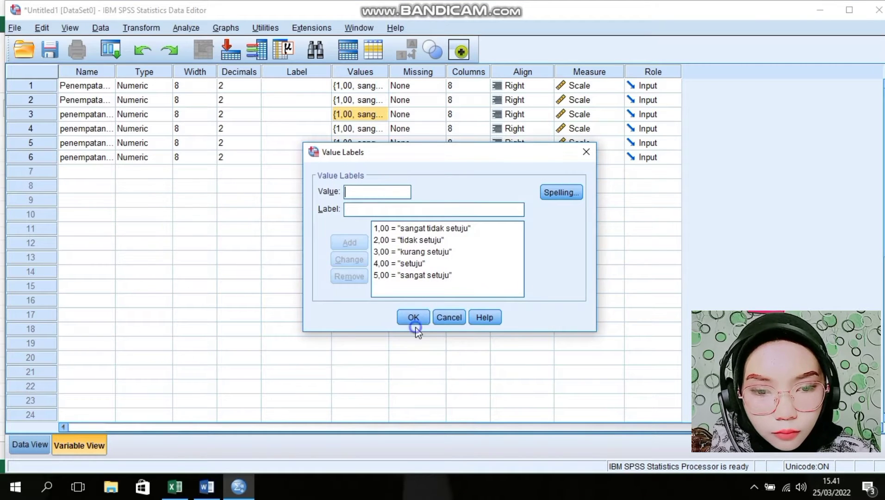
{"action": "left_click", "coordinate": [415, 323]}
{"action": "left_click", "coordinate": [384, 129]}
{"action": "left_click", "coordinate": [415, 316]}
{"action": "left_click", "coordinate": [380, 144]}
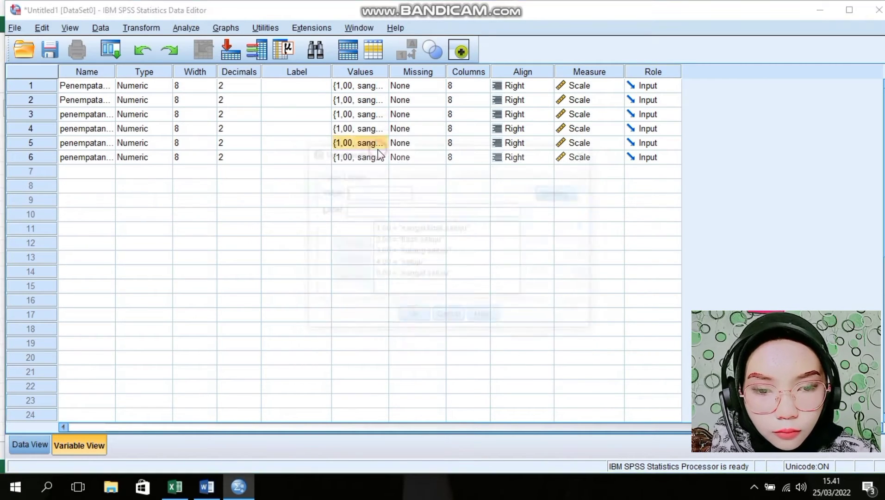
{"action": "left_click", "coordinate": [411, 313]}
{"action": "left_click", "coordinate": [380, 159]}
{"action": "left_click", "coordinate": [414, 316]}
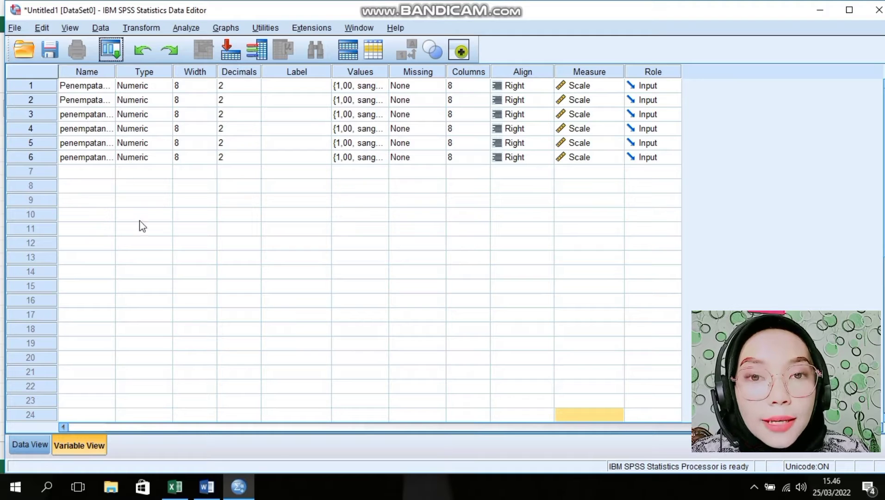
- Show the data grid and widen the columns of the first four Penempatan_kerja variables until each name fits on one line
{"action": "left_click", "coordinate": [33, 444]}
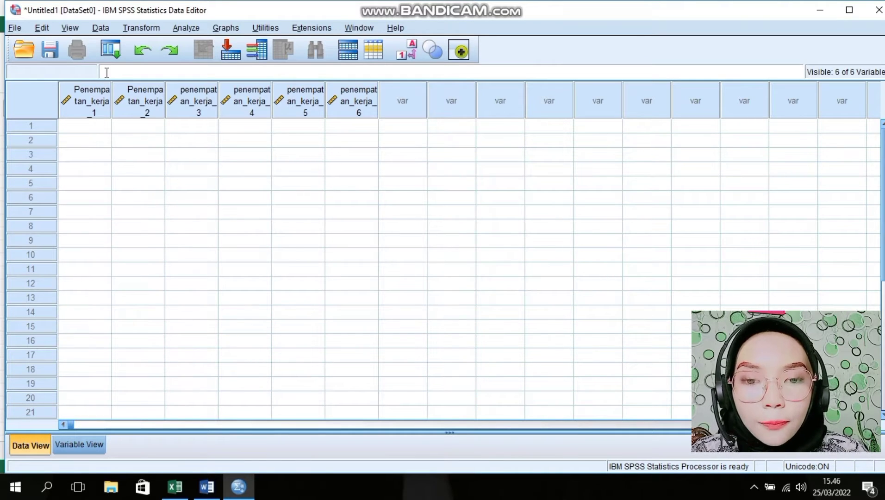
{"action": "left_click", "coordinate": [95, 100]}
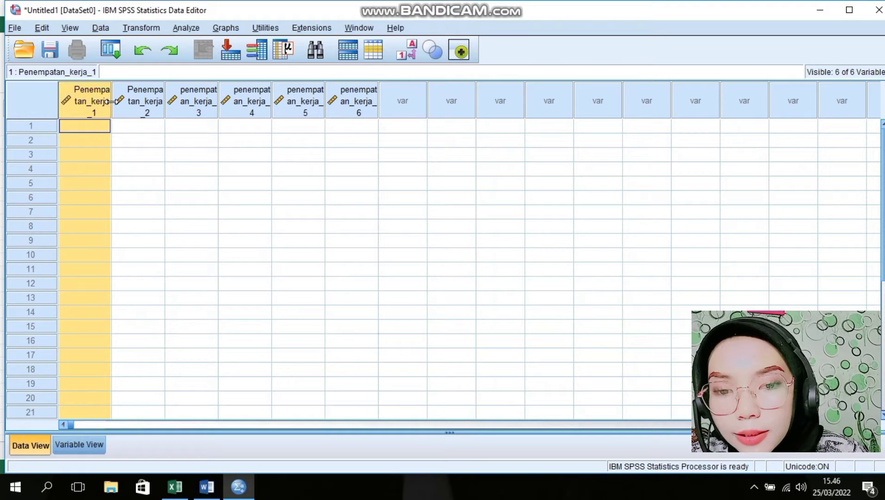
{"action": "left_click_drag", "start_coordinate": [110, 101], "coordinate": [157, 111]}
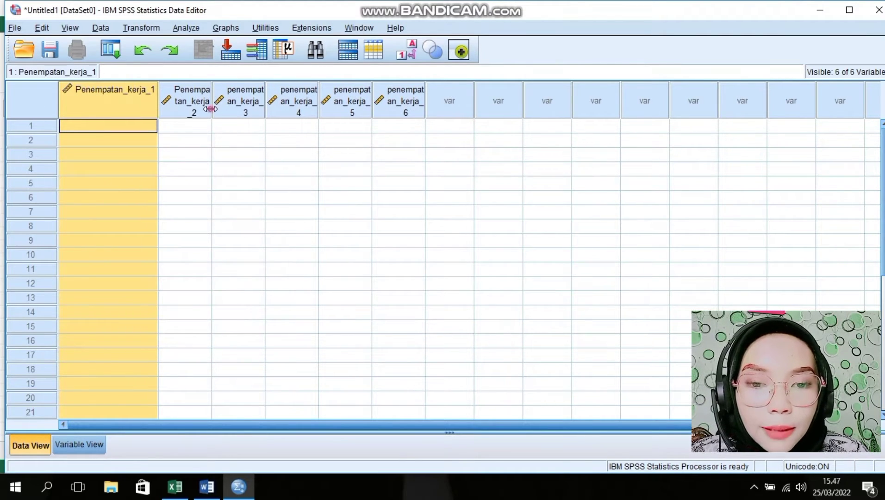
{"action": "left_click_drag", "start_coordinate": [211, 109], "coordinate": [258, 114]}
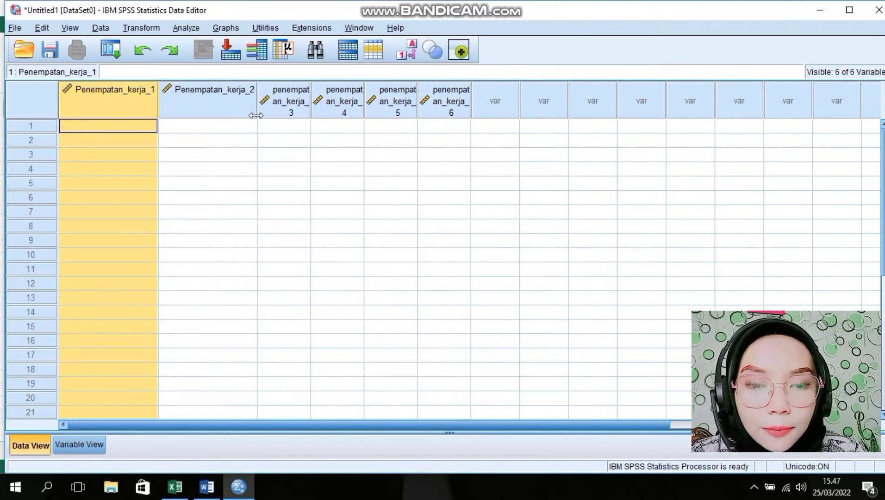
{"action": "left_click_drag", "start_coordinate": [329, 112], "coordinate": [461, 109]}
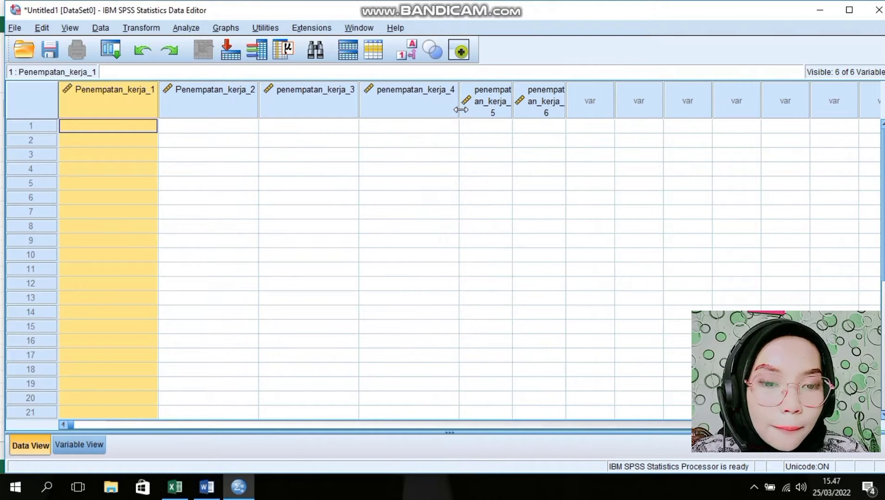
- Widen the penempatan_kerja_5 and penempatan_kerja_6 columns until their names fit on one line
{"action": "left_click", "coordinate": [518, 106]}
{"action": "left_click_drag", "start_coordinate": [512, 106], "coordinate": [552, 107]}
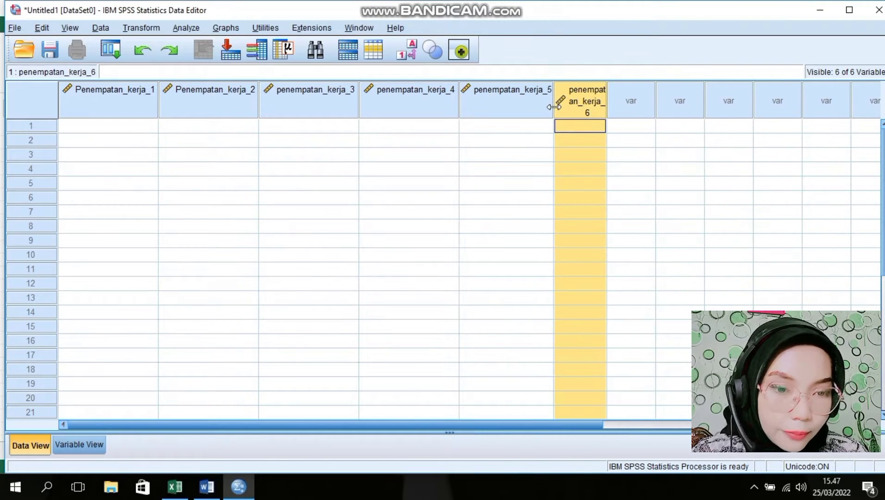
{"action": "left_click", "coordinate": [610, 112]}
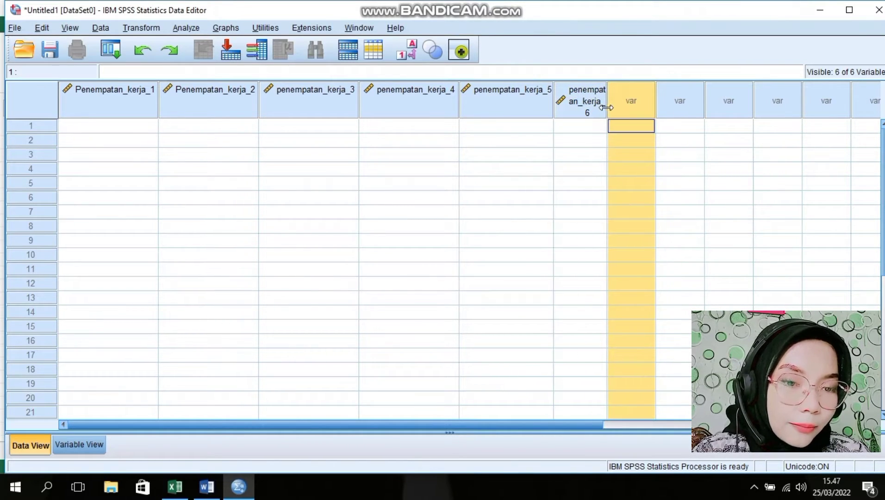
{"action": "left_click_drag", "start_coordinate": [608, 112], "coordinate": [655, 113]}
{"action": "left_click_drag", "start_coordinate": [724, 110], "coordinate": [665, 120]}
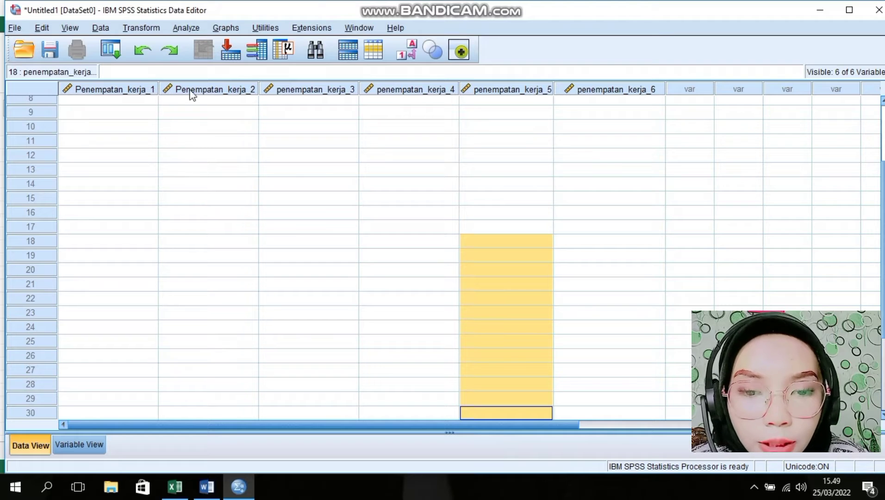
- Switch to Excel, copy the scores of respondents 1 to 79 for all six items (B3:G81), and return to SPSS
{"action": "left_click", "coordinate": [393, 185]}
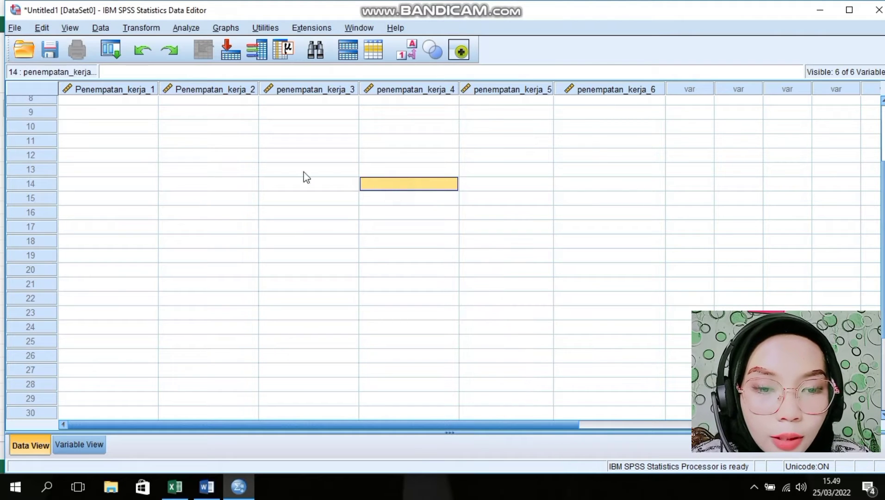
{"action": "left_click", "coordinate": [169, 127]}
{"action": "left_click", "coordinate": [175, 486]}
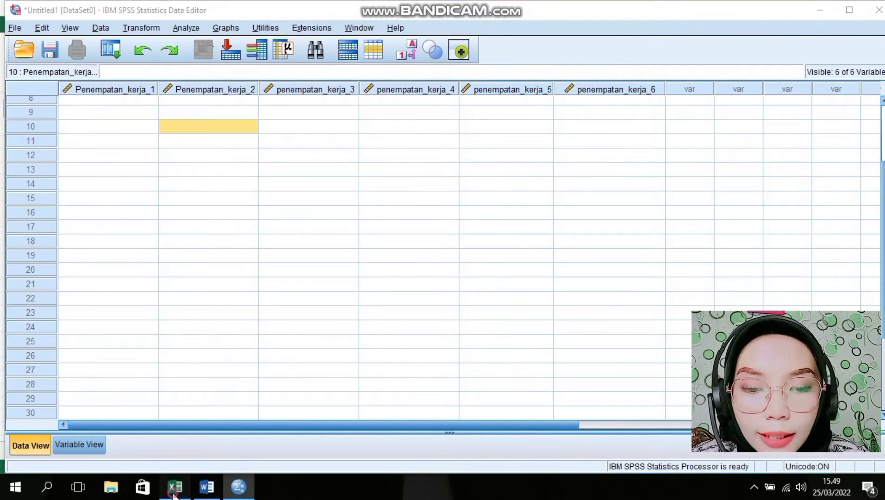
{"action": "left_click", "coordinate": [94, 170]}
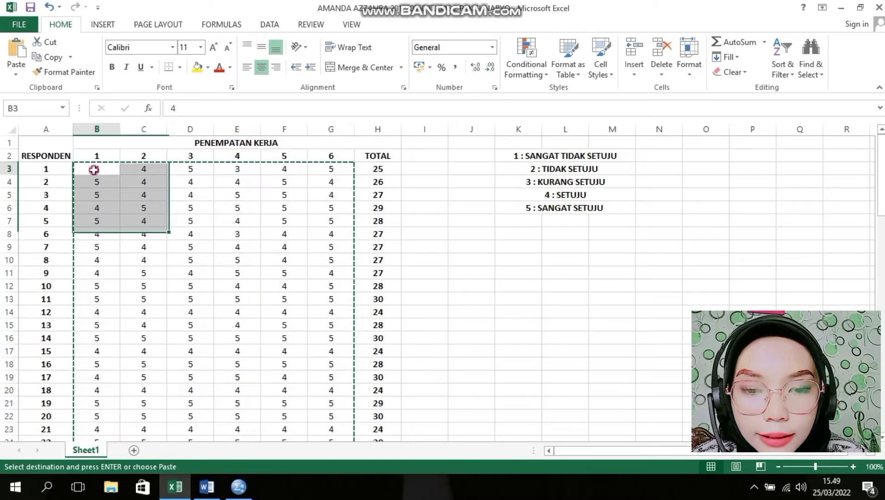
{"action": "key", "text": "Down"}
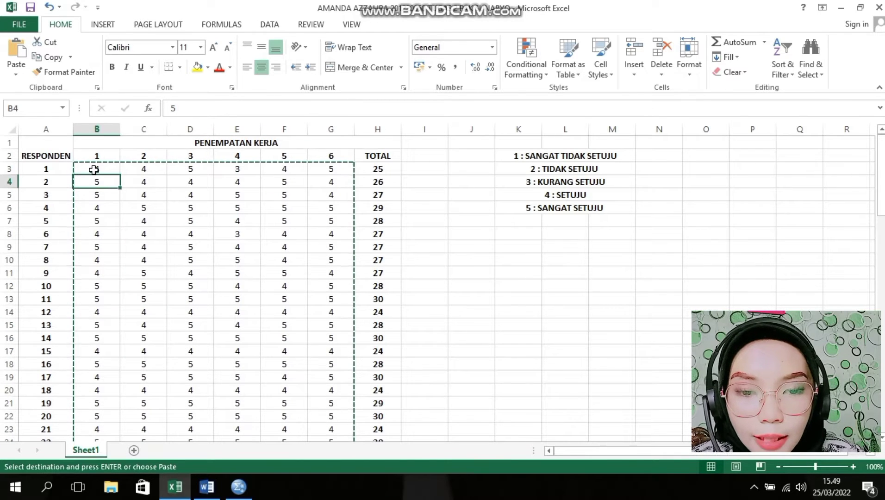
{"action": "left_click_drag", "start_coordinate": [94, 170], "coordinate": [310, 414]}
{"action": "right_click", "coordinate": [286, 369]}
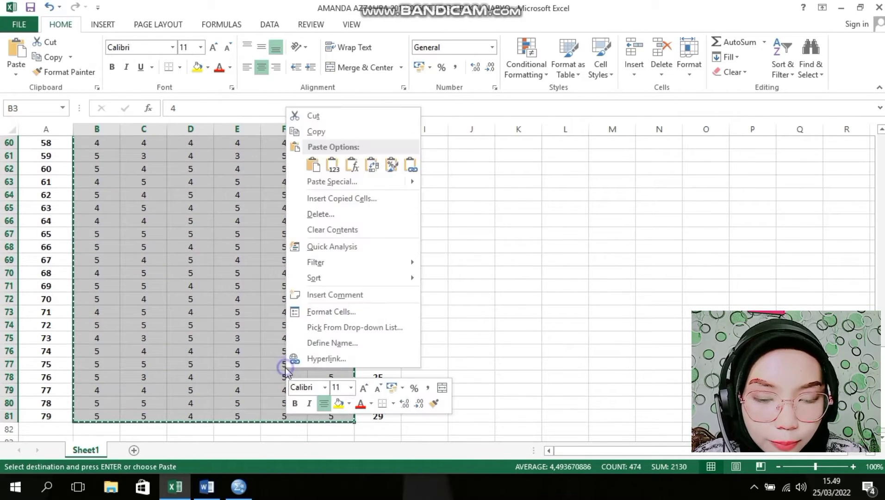
{"action": "left_click", "coordinate": [321, 131]}
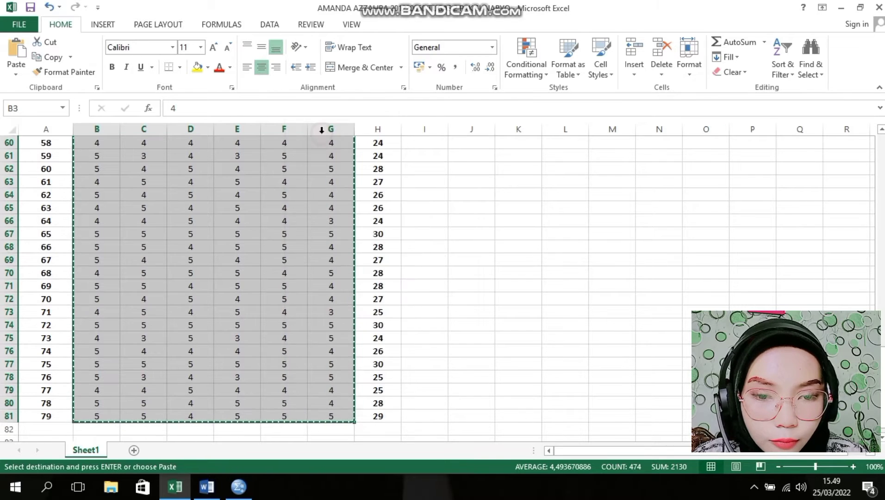
{"action": "scroll", "coordinate": [298, 421], "scroll_direction": "up", "scroll_amount": 20}
{"action": "key", "text": "alt+Tab"}
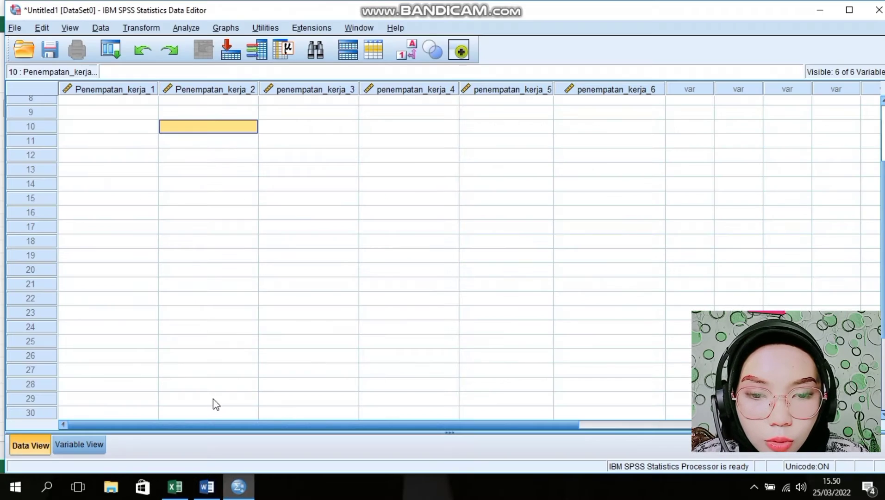
{"action": "scroll", "coordinate": [111, 106], "scroll_direction": "up", "scroll_amount": 1}
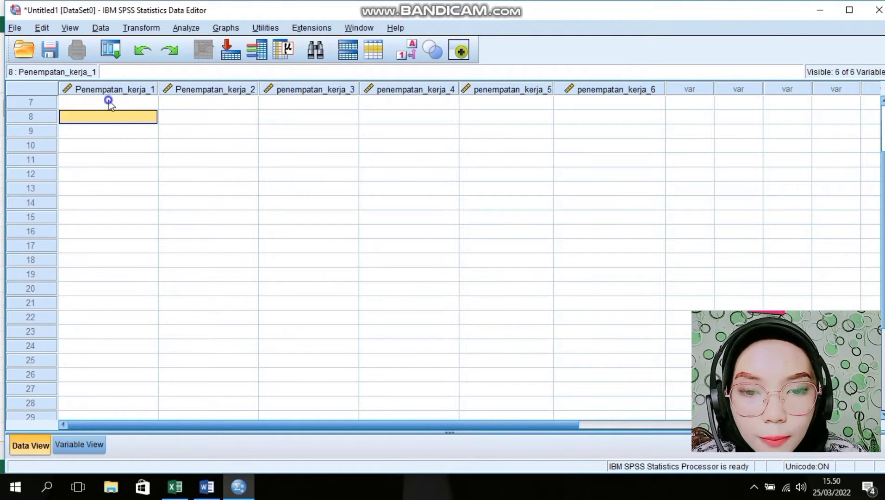
{"action": "right_click", "coordinate": [107, 102]}
{"action": "left_click", "coordinate": [80, 102]}
{"action": "right_click", "coordinate": [79, 104]}
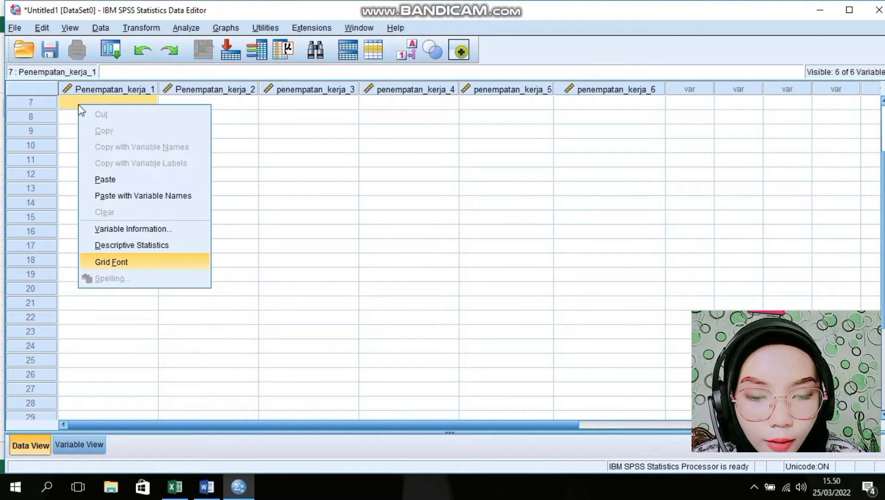
{"action": "left_click", "coordinate": [298, 116]}
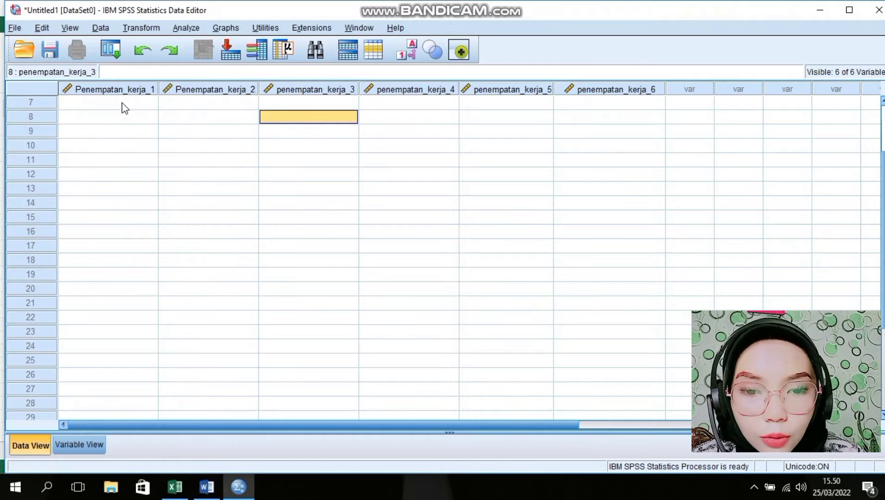
- Paste the copied scores into the data grid, starting at case 1 of Penempatan_kerja_1
{"action": "left_click", "coordinate": [123, 104]}
{"action": "key", "text": "Up"}
{"action": "key", "text": "Up"}
{"action": "key", "text": "Up"}
{"action": "key", "text": "Up"}
{"action": "key", "text": "Up"}
{"action": "key", "text": "Up"}
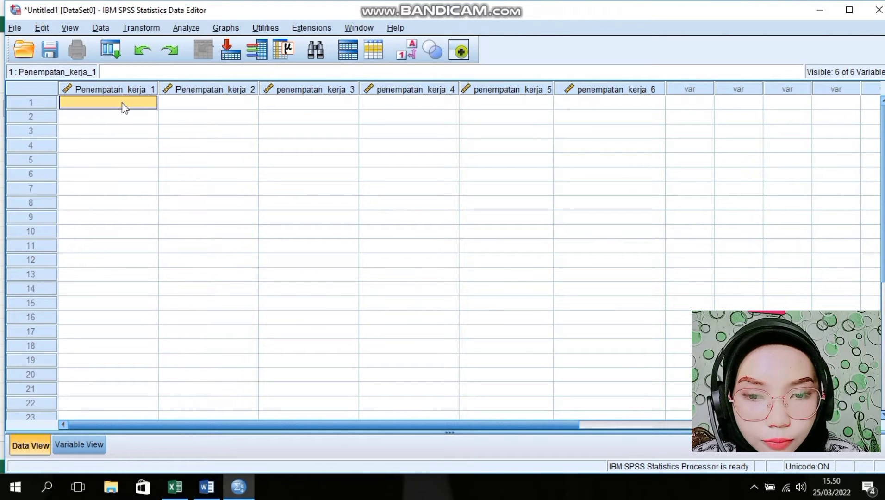
{"action": "right_click", "coordinate": [123, 104]}
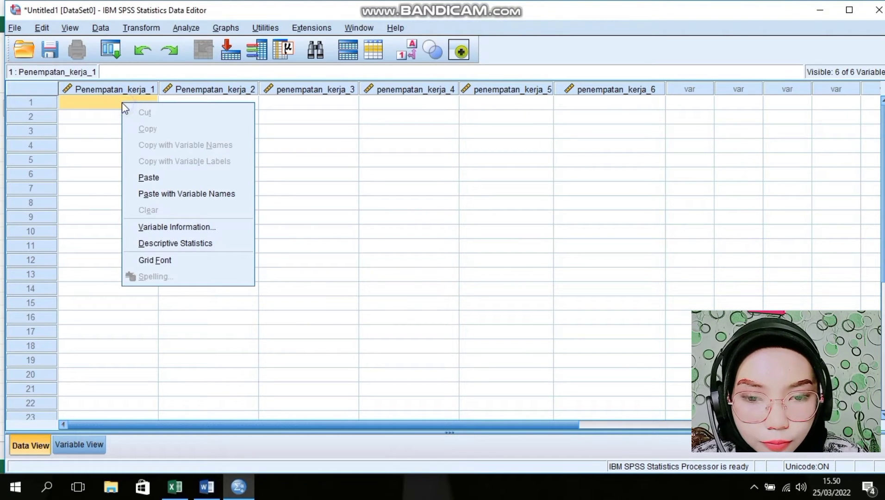
{"action": "left_click", "coordinate": [151, 177]}
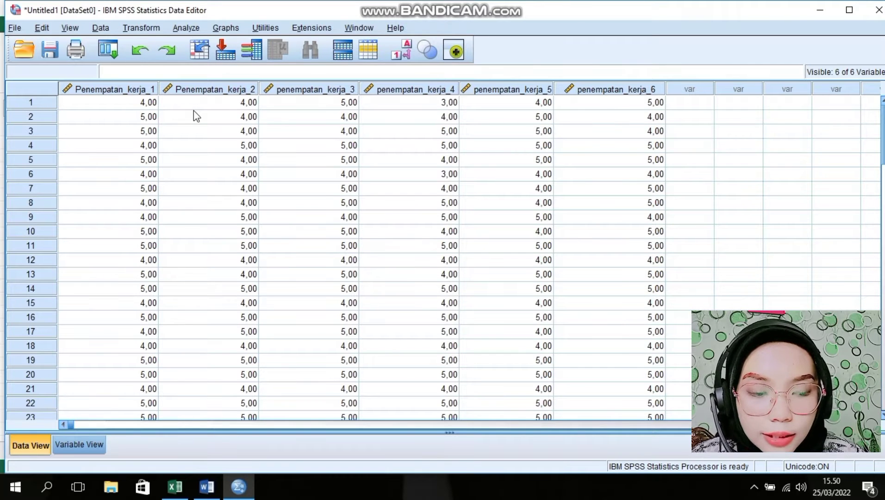
- Check the pasted scores across the columns of all six variables
{"action": "key", "text": "Right"}
{"action": "key", "text": "Right"}
{"action": "key", "text": "Right"}
{"action": "key", "text": "Right"}
{"action": "key", "text": "Right"}
{"action": "key", "text": "Right"}
{"action": "key", "text": "Right"}
{"action": "key", "text": "Right"}
{"action": "key", "text": "Right"}
{"action": "key", "text": "Right"}
{"action": "key", "text": "Right"}
{"action": "key", "text": "Right"}
{"action": "key", "text": "Right"}
{"action": "key", "text": "Right"}
{"action": "key", "text": "Right"}
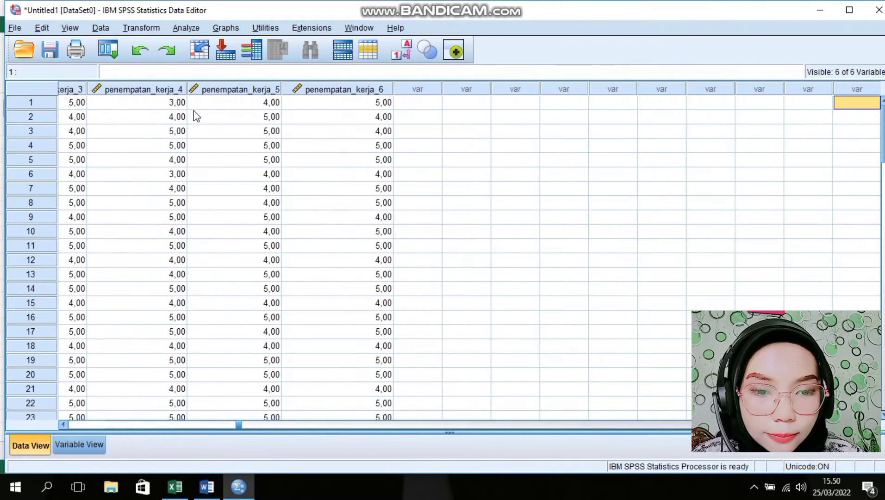
{"action": "key", "text": "Left"}
{"action": "key", "text": "Left"}
{"action": "key", "text": "Left"}
{"action": "key", "text": "Left"}
{"action": "key", "text": "Left"}
{"action": "key", "text": "Left"}
{"action": "key", "text": "Left"}
{"action": "key", "text": "Left"}
{"action": "key", "text": "Left"}
{"action": "key", "text": "Left"}
{"action": "key", "text": "Left"}
{"action": "key", "text": "Left"}
{"action": "key", "text": "Left"}
{"action": "key", "text": "Left"}
{"action": "key", "text": "Left"}
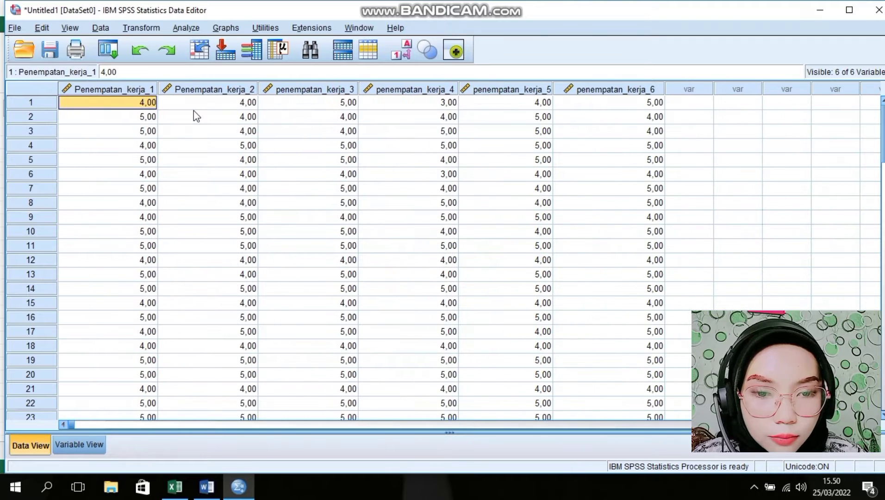
- Look through the pasted cases down to the last respondent and return towards the first rows
{"action": "key", "text": "Down"}
{"action": "key", "text": "Down"}
{"action": "key", "text": "Down"}
{"action": "key", "text": "Down"}
{"action": "key", "text": "Down"}
{"action": "key", "text": "Down"}
{"action": "key", "text": "Down"}
{"action": "key", "text": "Down"}
{"action": "key", "text": "Down"}
{"action": "key", "text": "Down"}
{"action": "key", "text": "Down"}
{"action": "key", "text": "Down"}
{"action": "key", "text": "Down"}
{"action": "key", "text": "Down"}
{"action": "key", "text": "Down"}
{"action": "key", "text": "Down"}
{"action": "key", "text": "Down"}
{"action": "key", "text": "Down"}
{"action": "key", "text": "Down"}
{"action": "key", "text": "Down"}
{"action": "key", "text": "Down"}
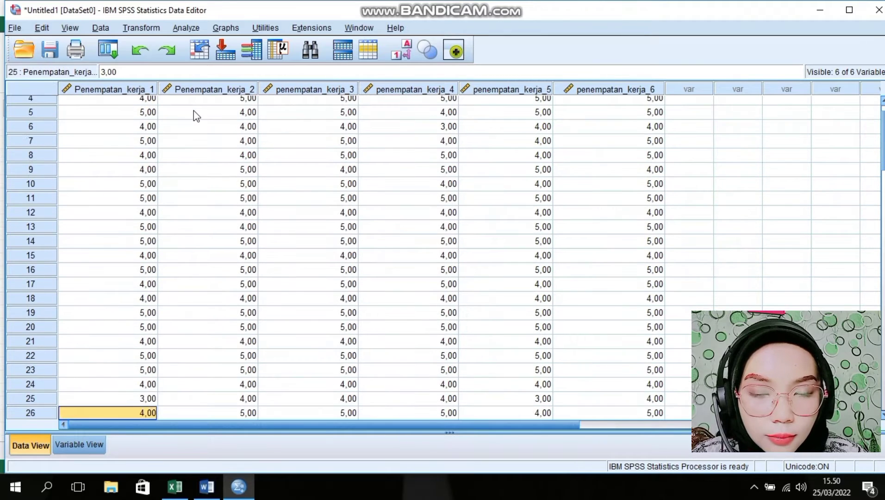
{"action": "key", "text": "Down"}
{"action": "key", "text": "Down"}
{"action": "key", "text": "Down"}
{"action": "key", "text": "Down"}
{"action": "key", "text": "Down"}
{"action": "key", "text": "Down"}
{"action": "key", "text": "Down"}
{"action": "key", "text": "Down"}
{"action": "key", "text": "Down"}
{"action": "key", "text": "Down"}
{"action": "key", "text": "Down"}
{"action": "key", "text": "Down"}
{"action": "key", "text": "Down"}
{"action": "key", "text": "Down"}
{"action": "key", "text": "Down"}
{"action": "key", "text": "Down"}
{"action": "key", "text": "Down"}
{"action": "key", "text": "Down"}
{"action": "key", "text": "Down"}
{"action": "key", "text": "Down"}
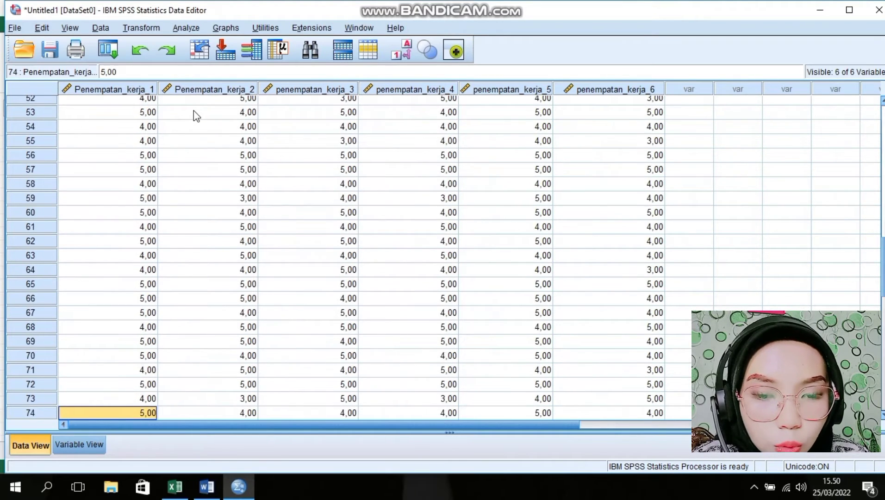
{"action": "key", "text": "Up"}
{"action": "key", "text": "Up"}
{"action": "key", "text": "Up"}
{"action": "key", "text": "Up"}
{"action": "key", "text": "Up"}
{"action": "key", "text": "Up"}
{"action": "key", "text": "Up"}
{"action": "key", "text": "Up"}
{"action": "key", "text": "Up"}
{"action": "key", "text": "Up"}
{"action": "key", "text": "Up"}
{"action": "key", "text": "Up"}
{"action": "key", "text": "Up"}
{"action": "key", "text": "Up"}
{"action": "key", "text": "Up"}
{"action": "key", "text": "Up"}
{"action": "key", "text": "Up"}
{"action": "key", "text": "Up"}
{"action": "key", "text": "Up"}
{"action": "key", "text": "Up"}
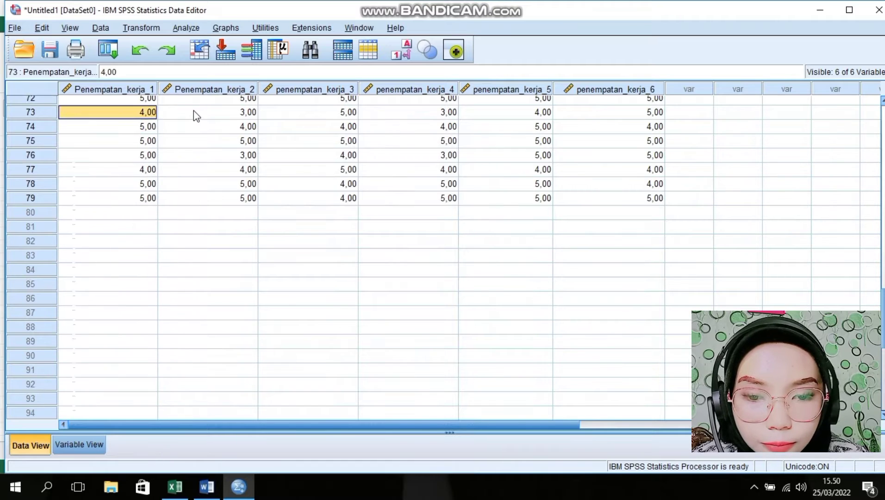
{"action": "key", "text": "Up"}
{"action": "key", "text": "Up"}
{"action": "key", "text": "Up"}
{"action": "key", "text": "Up"}
{"action": "key", "text": "Up"}
{"action": "key", "text": "Up"}
{"action": "key", "text": "Up"}
{"action": "key", "text": "Up"}
{"action": "key", "text": "Up"}
{"action": "key", "text": "Up"}
{"action": "key", "text": "Up"}
{"action": "key", "text": "Up"}
{"action": "key", "text": "Up"}
{"action": "key", "text": "Up"}
{"action": "key", "text": "Up"}
{"action": "key", "text": "Up"}
{"action": "key", "text": "Up"}
{"action": "key", "text": "Up"}
{"action": "key", "text": "Up"}
{"action": "key", "text": "Up"}
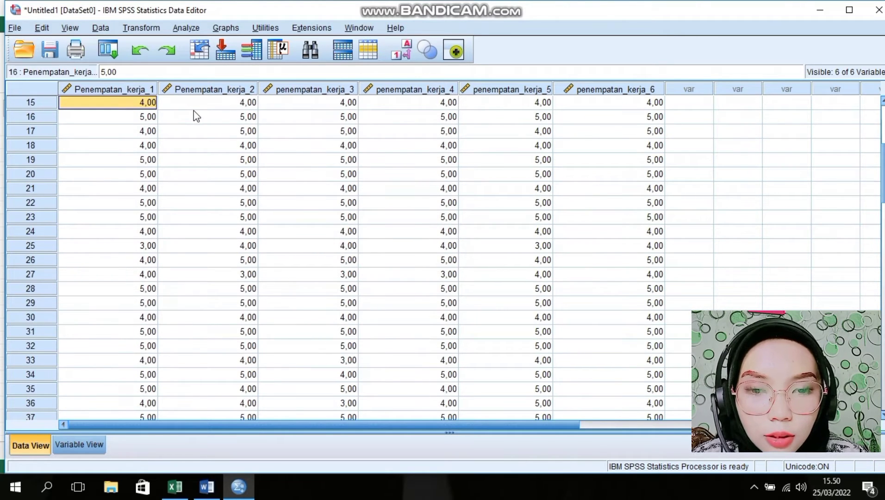
- Set up a descriptive Frequencies analysis and add Penempatan_kerja_1, Penempatan_kerja_2 and penempatan_kerja_3 as its variables
{"action": "left_click", "coordinate": [183, 28]}
{"action": "mouse_move", "coordinate": [246, 101]}
{"action": "mouse_move", "coordinate": [241, 56]}
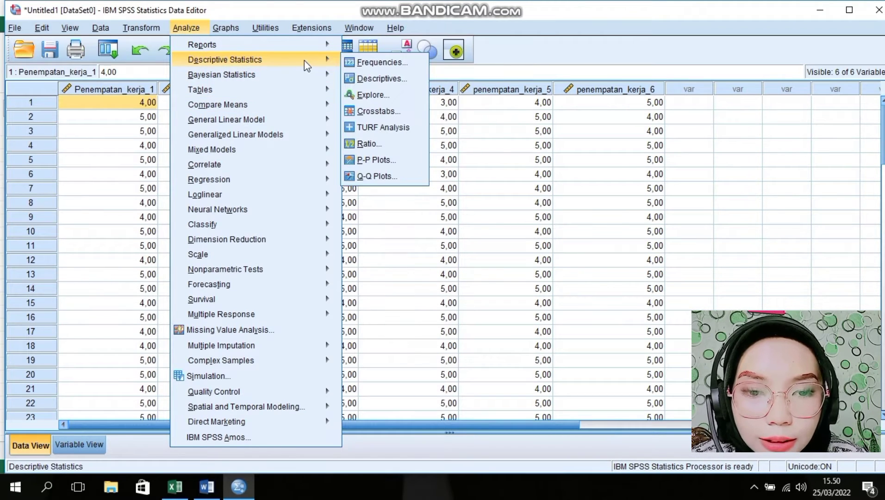
{"action": "left_click", "coordinate": [374, 64]}
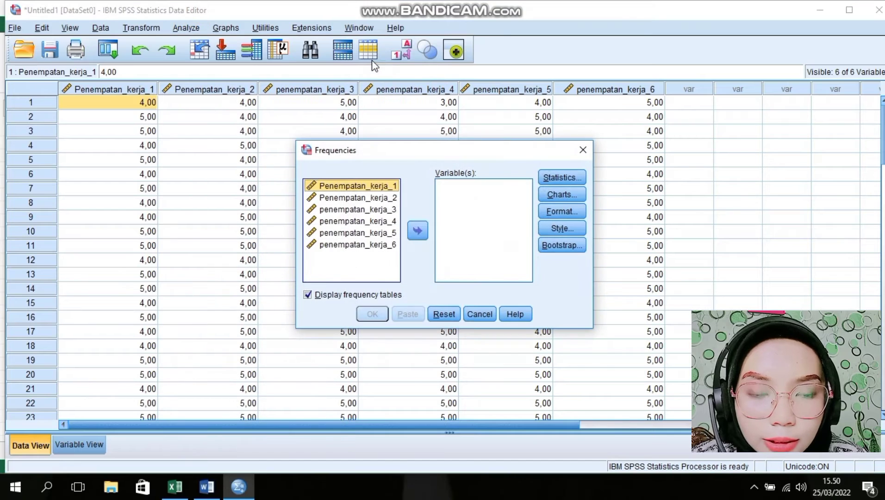
{"action": "left_click", "coordinate": [419, 229]}
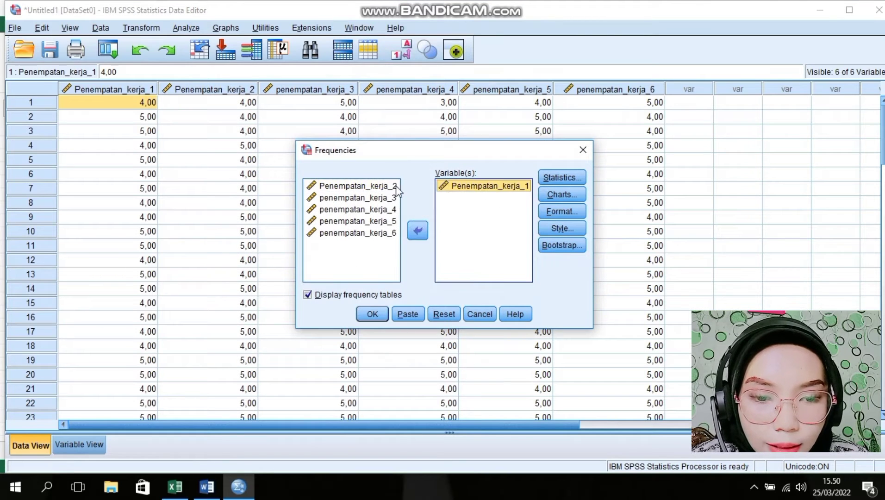
{"action": "left_click", "coordinate": [396, 186]}
{"action": "left_click", "coordinate": [418, 231]}
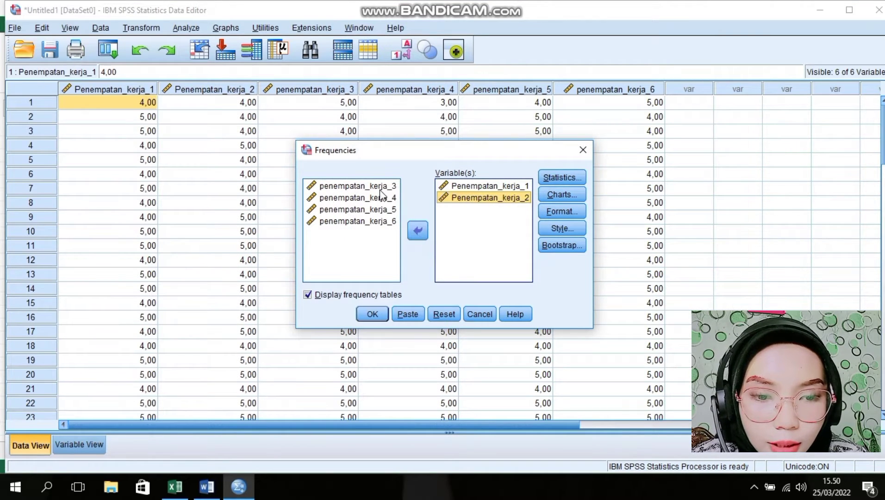
{"action": "left_click", "coordinate": [380, 187]}
{"action": "left_click", "coordinate": [419, 232]}
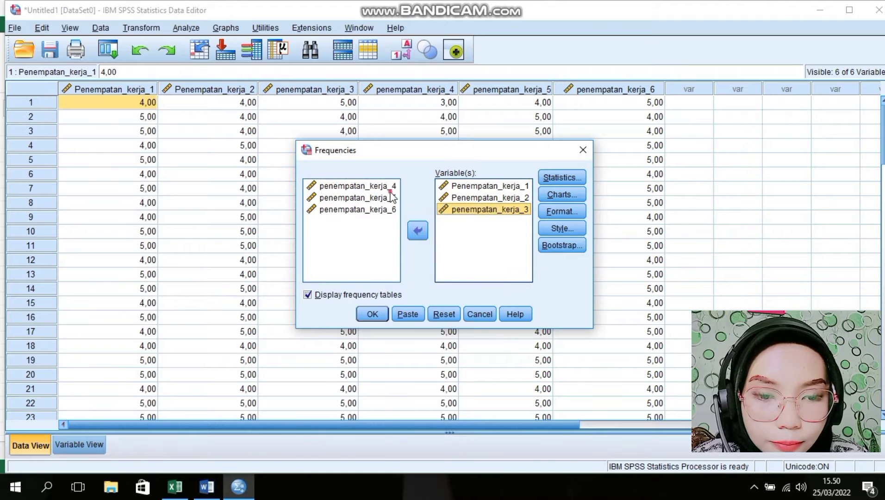
- Add penempatan_kerja_4, penempatan_kerja_5 and penempatan_kerja_6 to the variables of the Frequencies analysis
{"action": "left_click", "coordinate": [391, 197]}
{"action": "left_click", "coordinate": [393, 185]}
{"action": "left_click", "coordinate": [418, 230]}
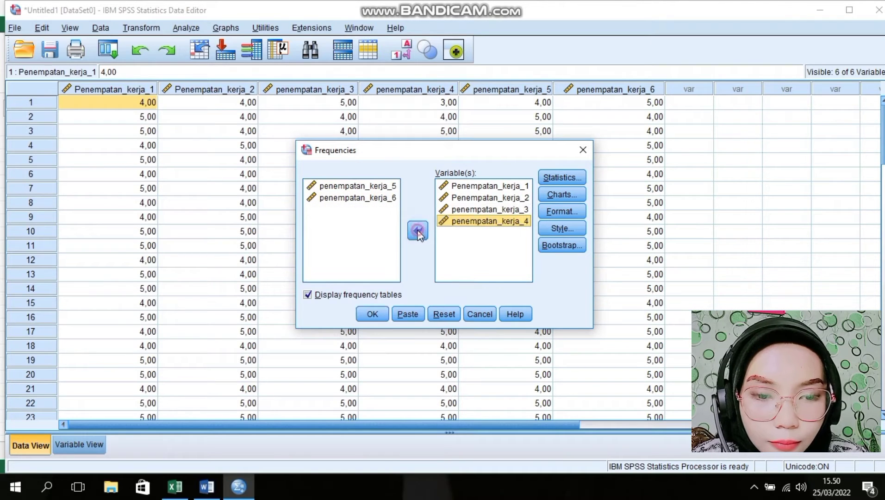
{"action": "left_click", "coordinate": [384, 185]}
{"action": "left_click", "coordinate": [417, 230]}
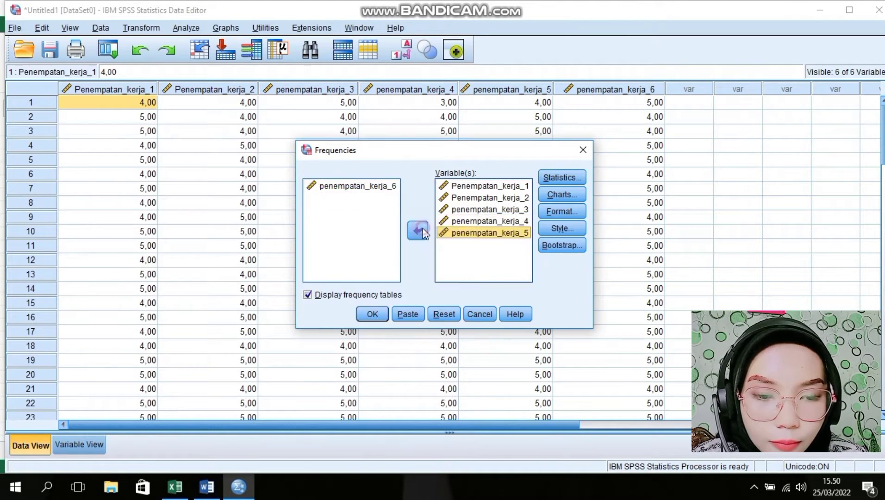
{"action": "left_click", "coordinate": [376, 192]}
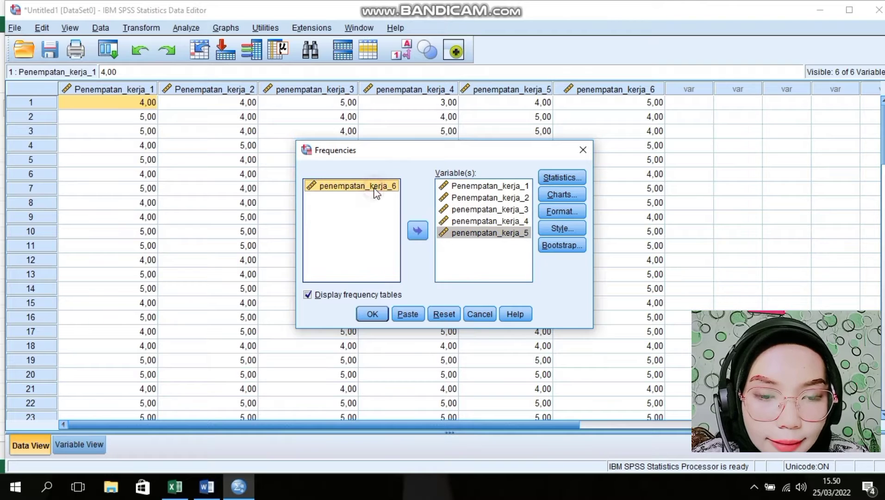
{"action": "left_click", "coordinate": [422, 235]}
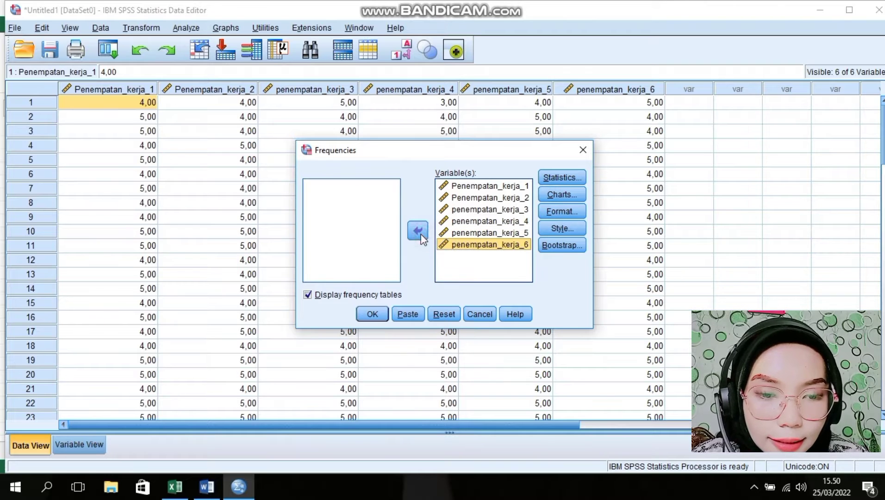
- Choose pie charts with frequencies as chart values and run the Frequencies analysis
{"action": "left_click", "coordinate": [553, 195]}
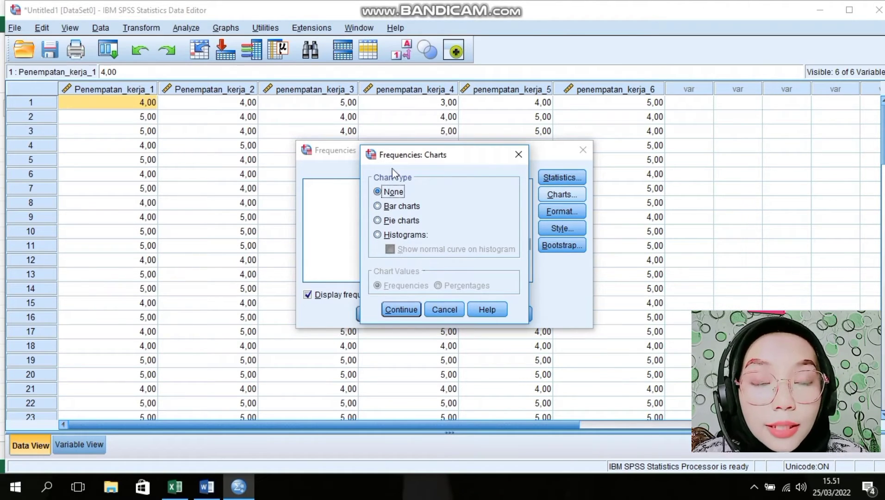
{"action": "left_click", "coordinate": [379, 221]}
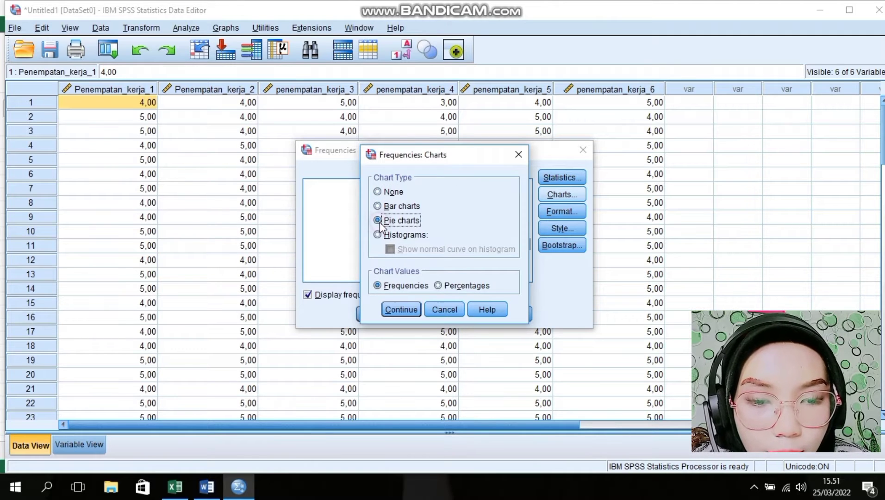
{"action": "left_click", "coordinate": [400, 309]}
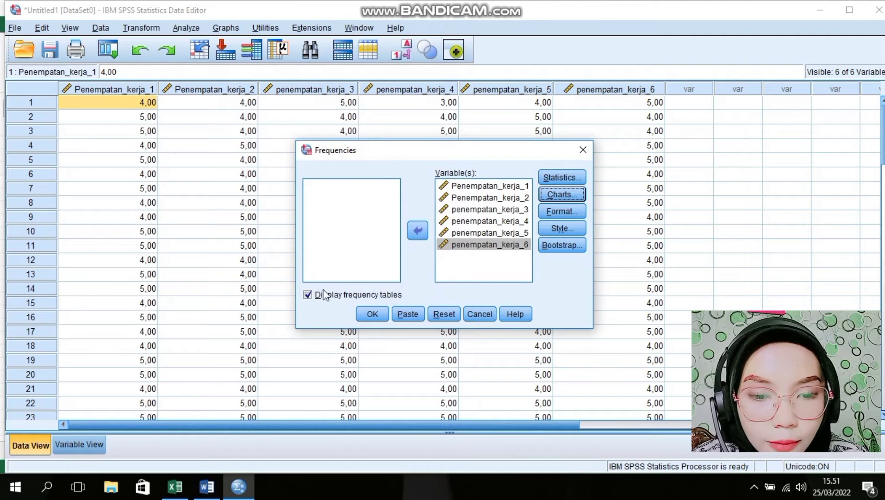
{"action": "left_click", "coordinate": [382, 315]}
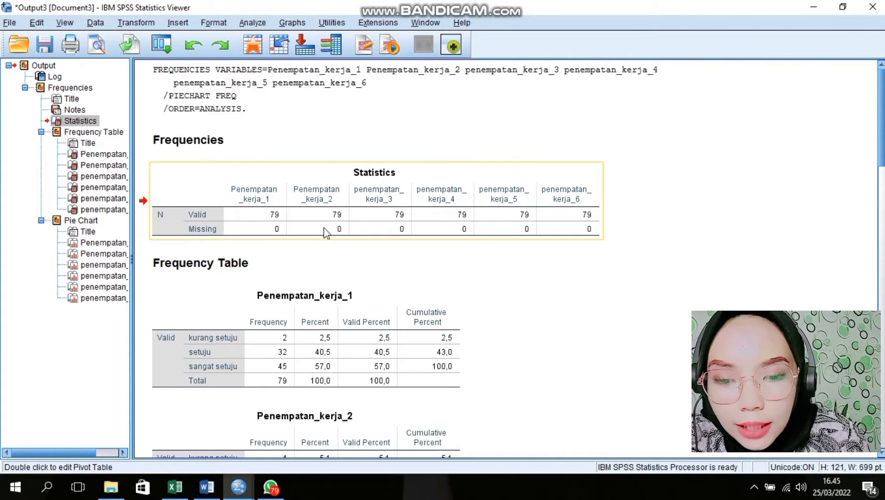
- Examine the Statistics summary and the frequency tables of all six Penempatan_kerja variables in the output
{"action": "left_click", "coordinate": [292, 302]}
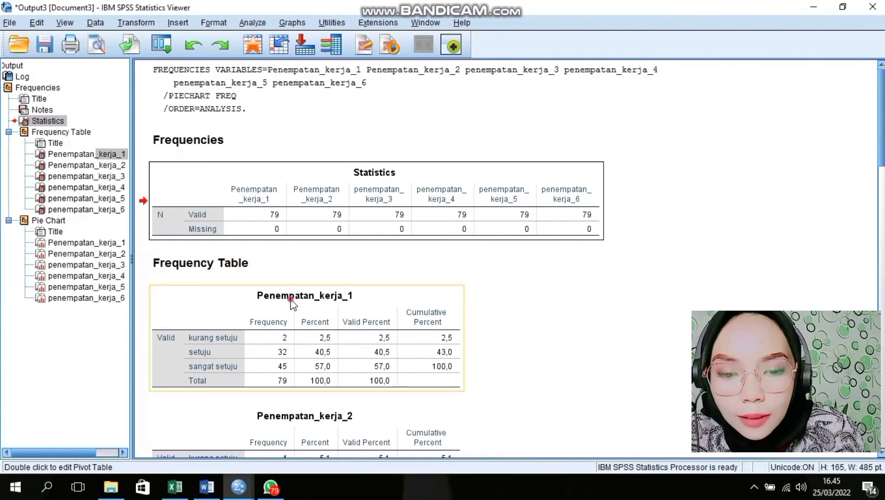
{"action": "scroll", "coordinate": [292, 304], "scroll_direction": "down", "scroll_amount": 5}
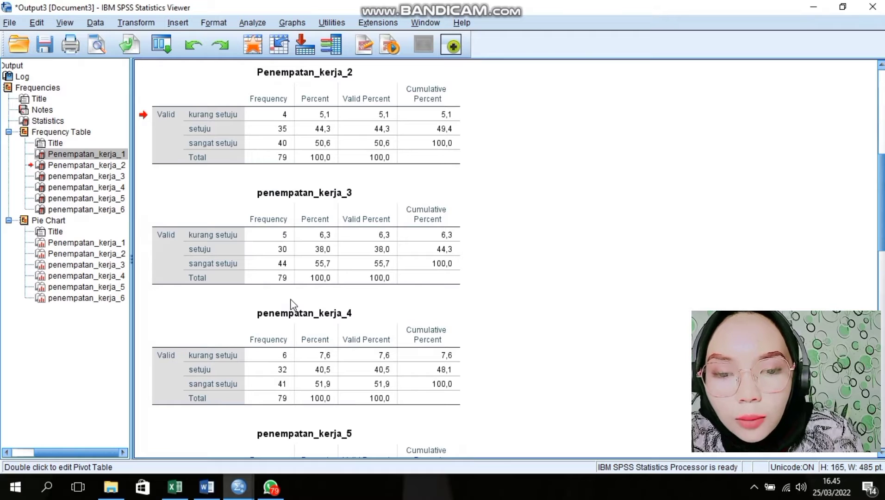
{"action": "left_click", "coordinate": [290, 299]}
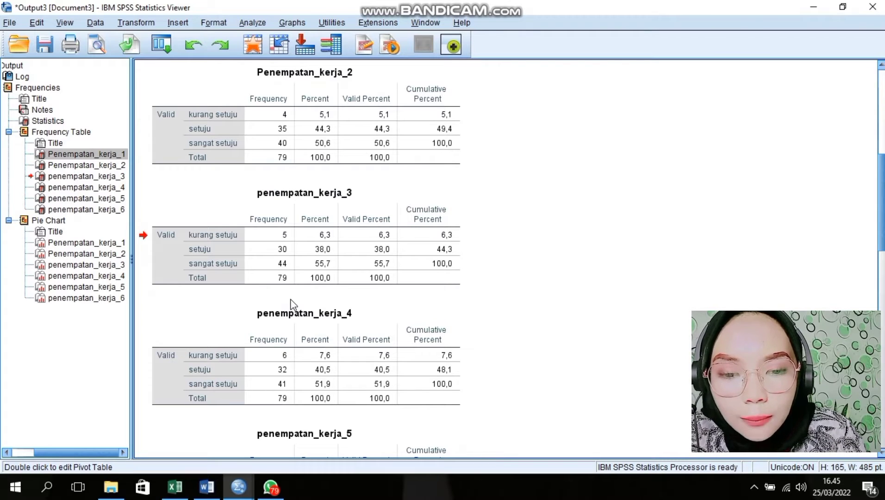
{"action": "key", "text": "Down"}
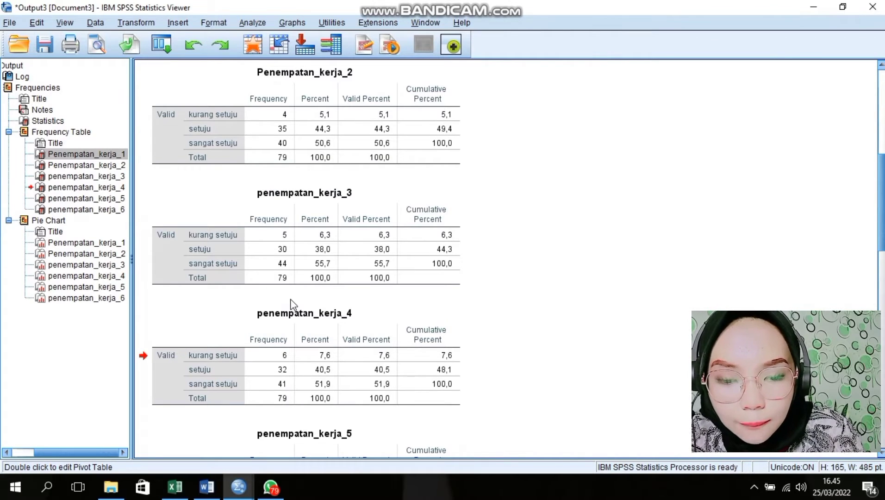
{"action": "key", "text": "Down"}
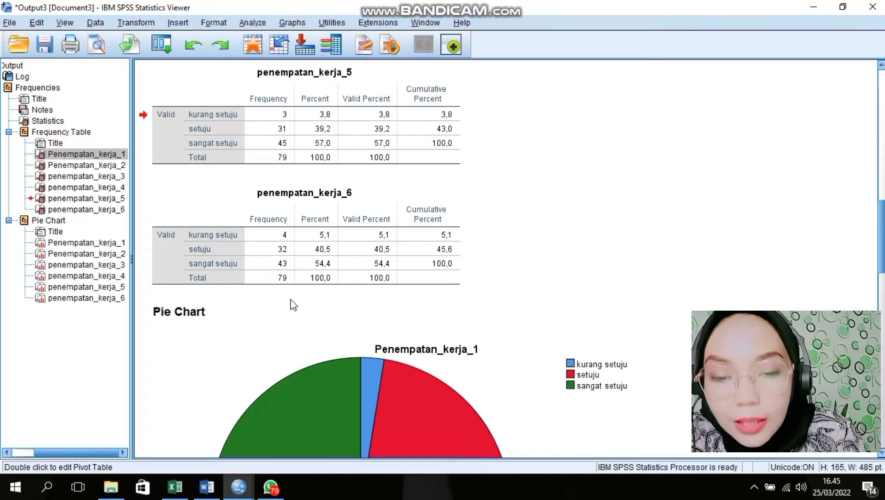
{"action": "key", "text": "Down"}
{"action": "key", "text": "Up"}
{"action": "key", "text": "Up"}
{"action": "key", "text": "Up"}
{"action": "key", "text": "Up"}
{"action": "key", "text": "Up"}
{"action": "key", "text": "Up"}
{"action": "key", "text": "Up"}
{"action": "key", "text": "Up"}
{"action": "key", "text": "Up"}
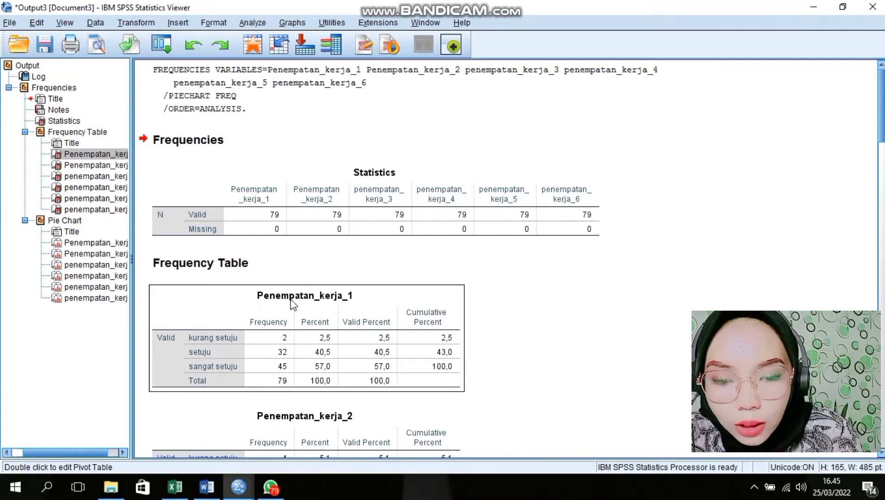
{"action": "key", "text": "Down"}
{"action": "key", "text": "Down"}
{"action": "key", "text": "Down"}
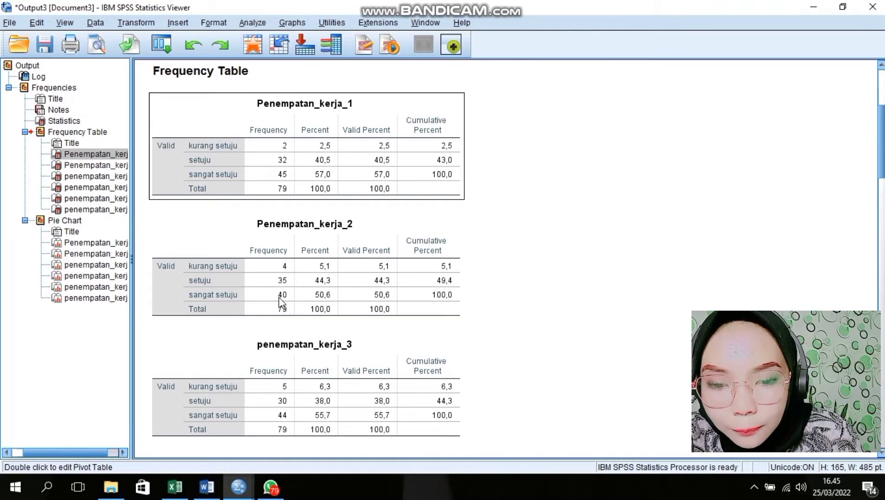
{"action": "left_click", "coordinate": [216, 154]}
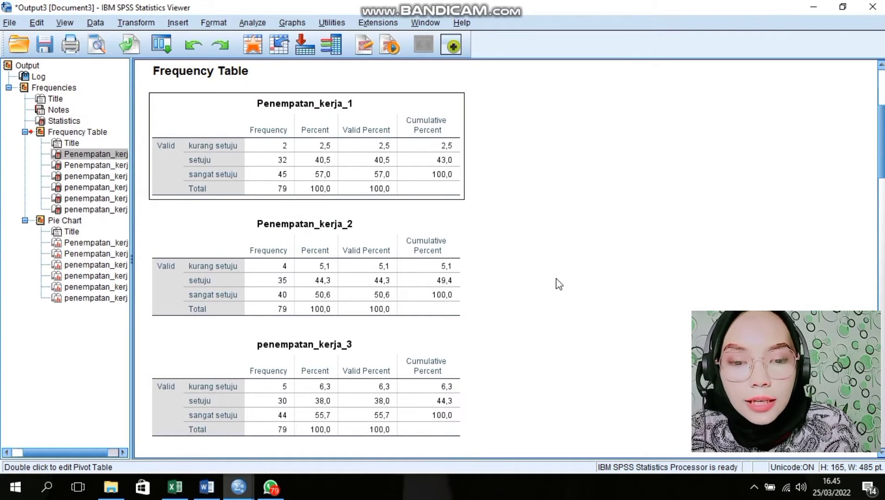
- Look through the pie charts from Penempatan_kerja_1 to penempatan_kerja_4 and their answer-category legends
{"action": "scroll", "coordinate": [523, 231], "scroll_direction": "down", "scroll_amount": 15}
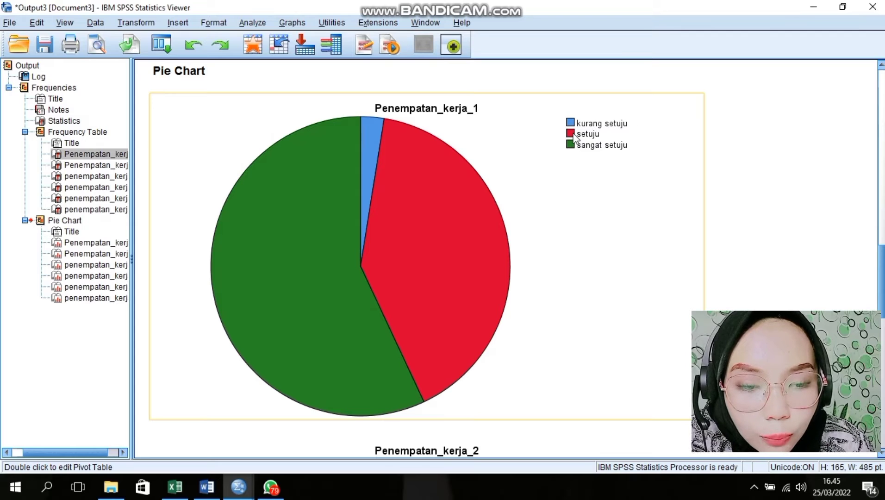
{"action": "left_click", "coordinate": [587, 190]}
{"action": "scroll", "coordinate": [588, 190], "scroll_direction": "down", "scroll_amount": 5}
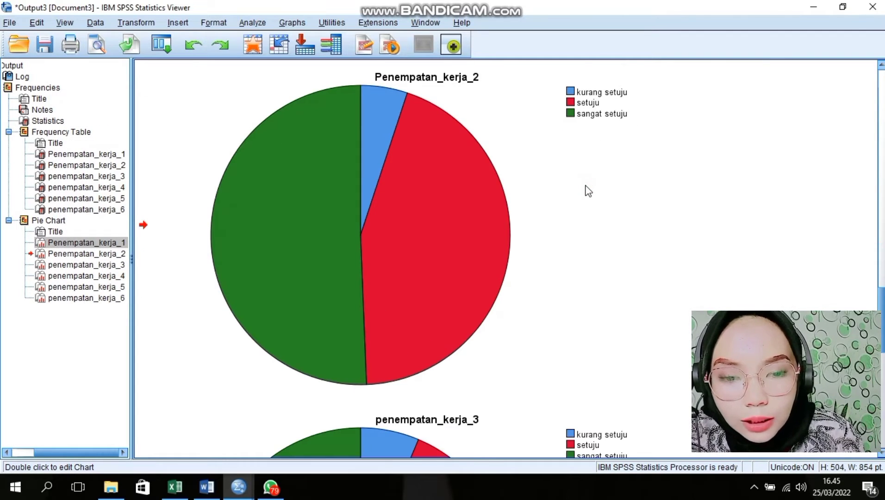
{"action": "scroll", "coordinate": [588, 191], "scroll_direction": "down", "scroll_amount": 5}
{"action": "scroll", "coordinate": [587, 190], "scroll_direction": "down", "scroll_amount": 5}
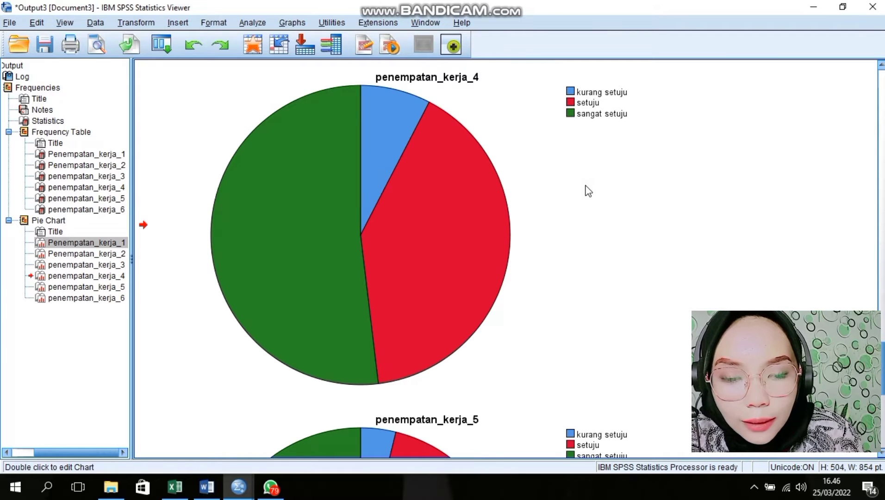
- Open the Penempatan_kerja_1 pie chart in the Chart Editor and show data labels on its slices
{"action": "scroll", "coordinate": [587, 191], "scroll_direction": "up", "scroll_amount": 15}
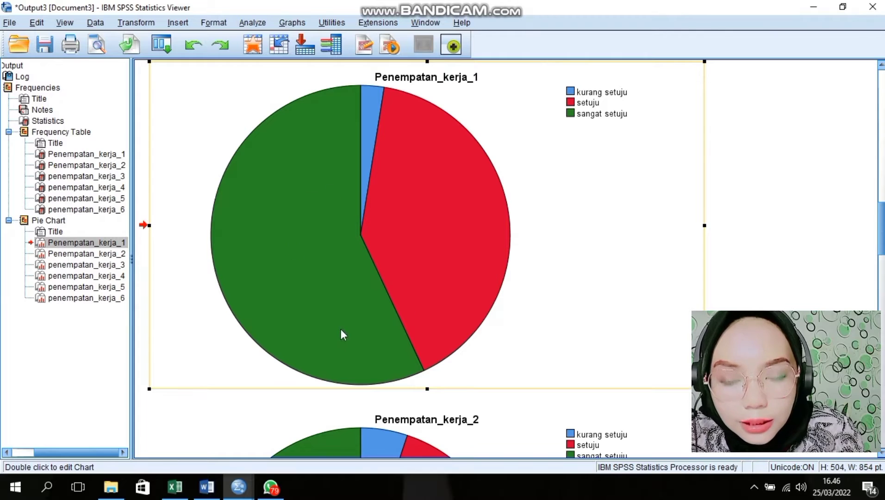
{"action": "double_click", "coordinate": [351, 212]}
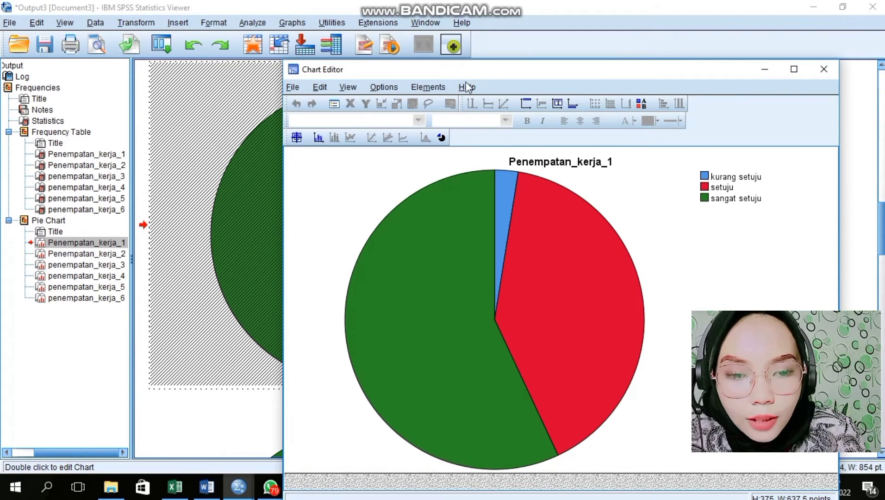
{"action": "left_click", "coordinate": [441, 88]}
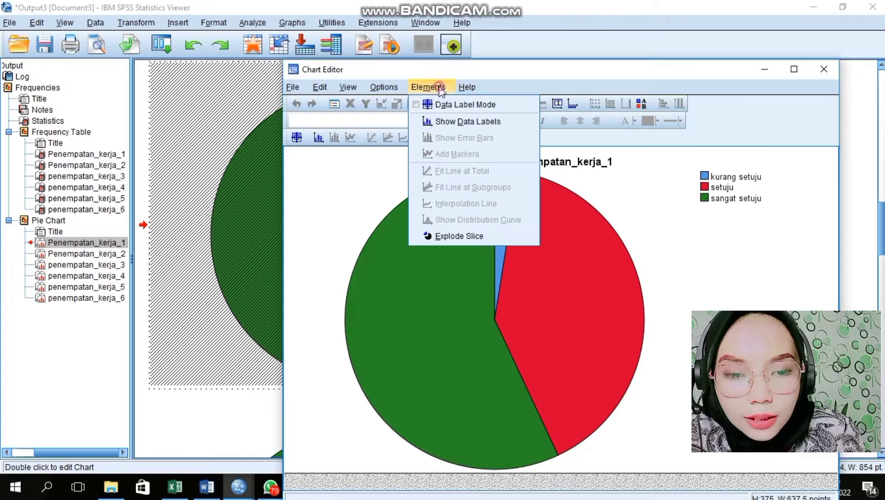
{"action": "left_click", "coordinate": [450, 122]}
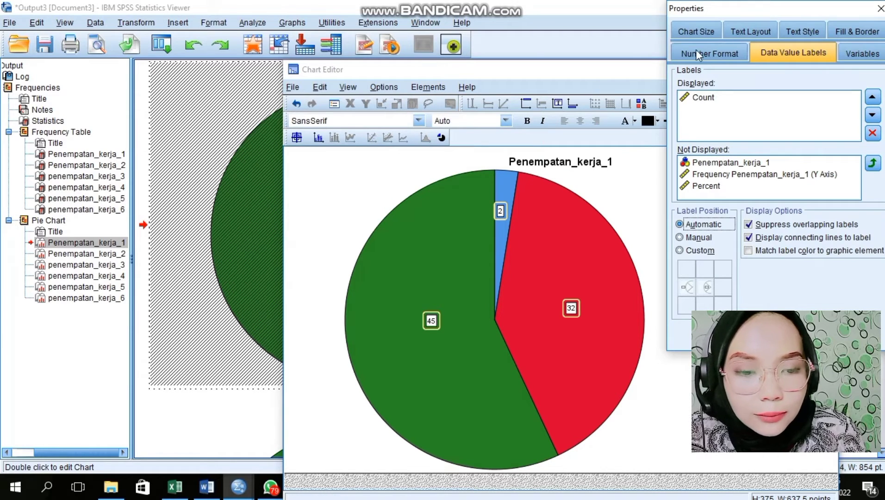
- Add Percent beside Count in the pie chart's data value labels, apply it, and close the Chart Editor
{"action": "left_click", "coordinate": [715, 186]}
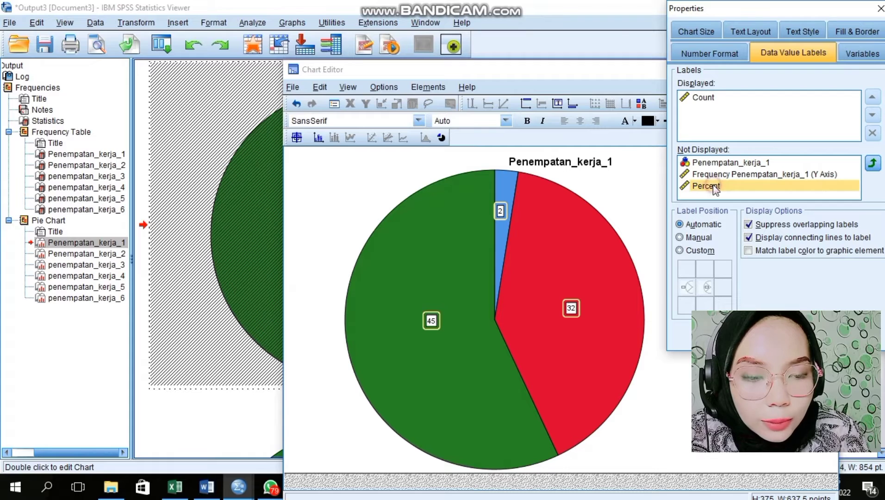
{"action": "left_click", "coordinate": [873, 164]}
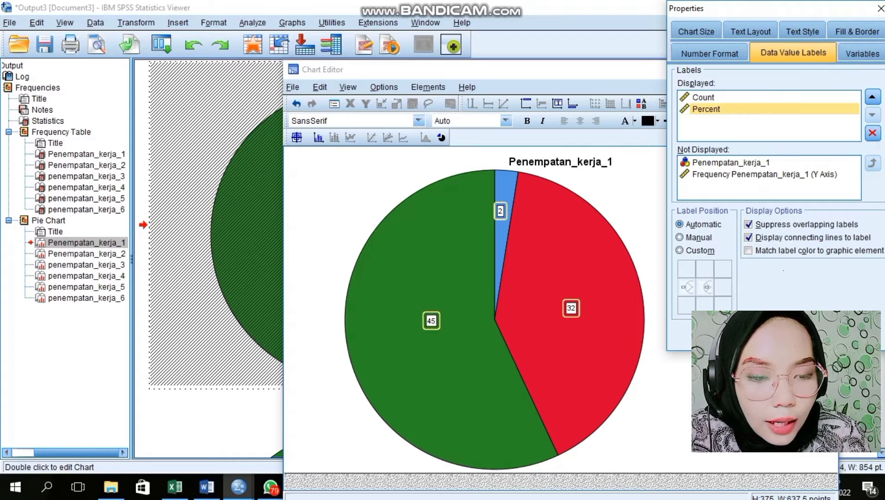
{"action": "left_click", "coordinate": [743, 334]}
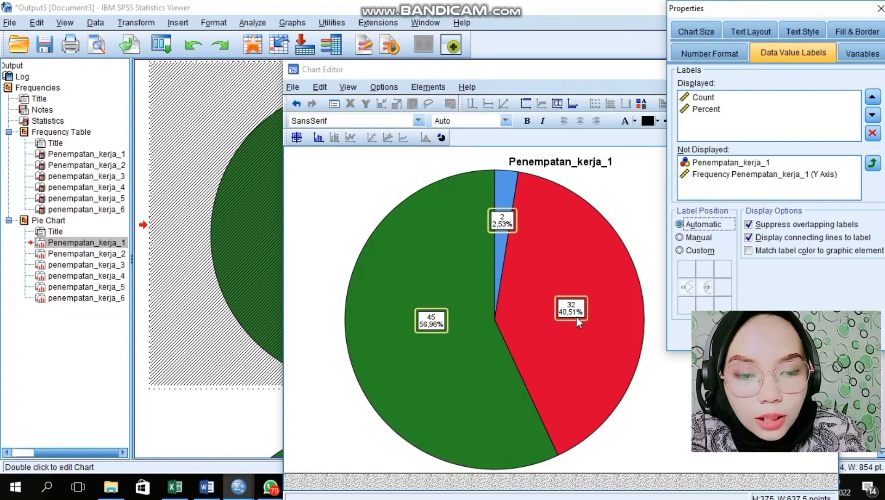
{"action": "left_click", "coordinate": [782, 334]}
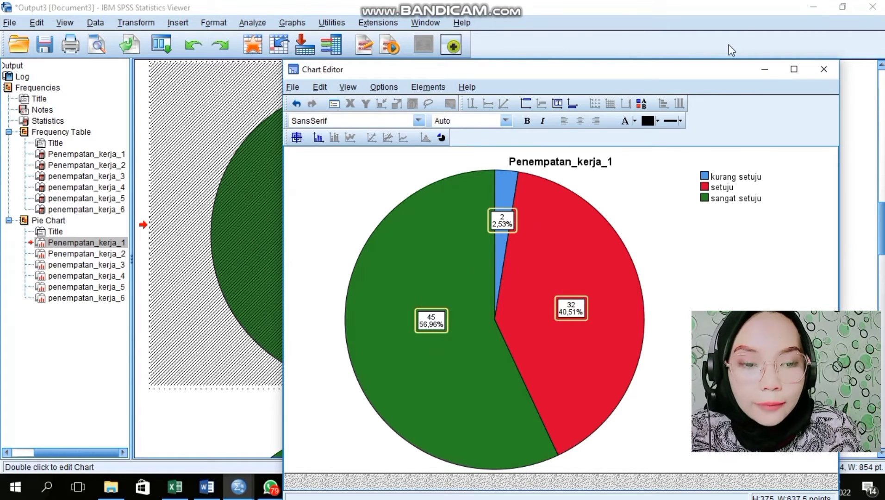
{"action": "left_click", "coordinate": [824, 69]}
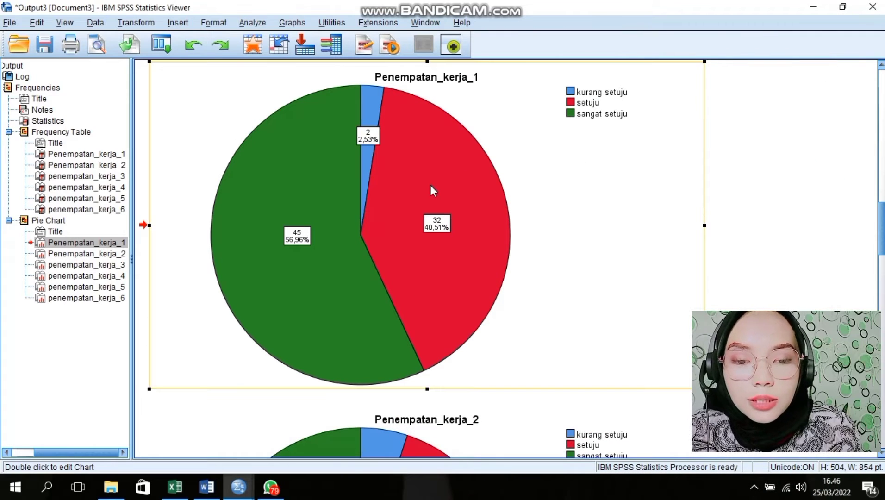
- Review the pie charts through penempatan_kerja_6 and return to the frequency tables of the first variables
{"action": "scroll", "coordinate": [432, 187], "scroll_direction": "down", "scroll_amount": 5}
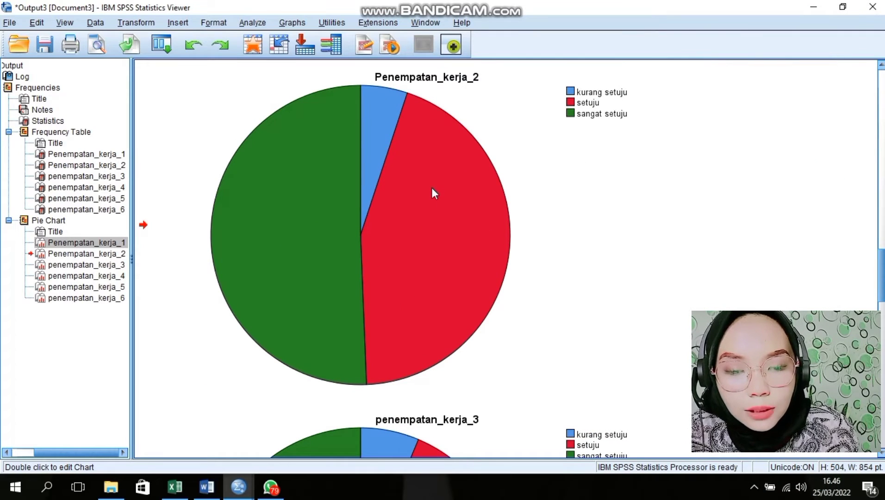
{"action": "scroll", "coordinate": [431, 187], "scroll_direction": "down", "scroll_amount": 5}
{"action": "scroll", "coordinate": [431, 187], "scroll_direction": "up", "scroll_amount": 5}
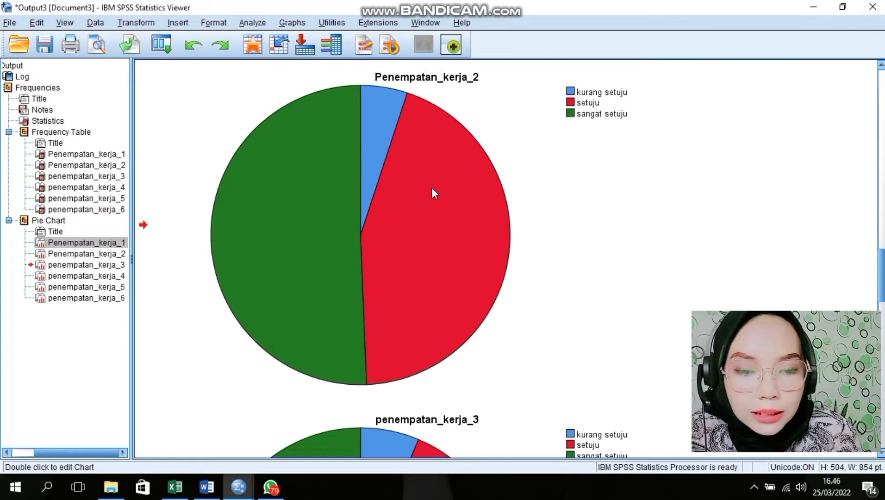
{"action": "scroll", "coordinate": [431, 188], "scroll_direction": "up", "scroll_amount": 5}
{"action": "scroll", "coordinate": [465, 215], "scroll_direction": "down", "scroll_amount": 10}
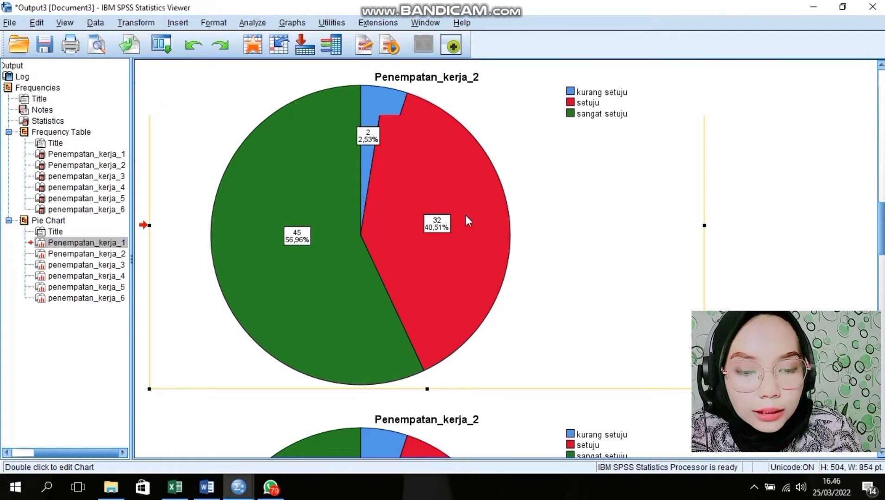
{"action": "scroll", "coordinate": [465, 215], "scroll_direction": "down", "scroll_amount": 5}
{"action": "scroll", "coordinate": [465, 215], "scroll_direction": "down", "scroll_amount": 9}
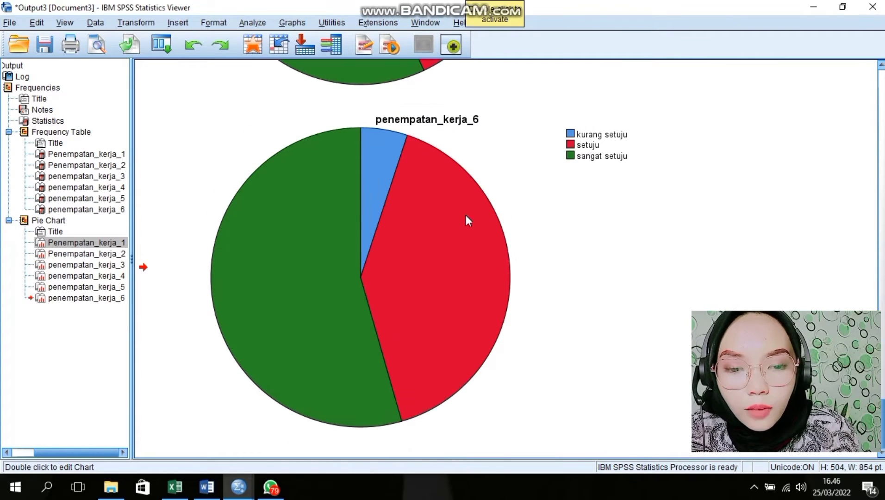
{"action": "scroll", "coordinate": [465, 215], "scroll_direction": "up", "scroll_amount": 20}
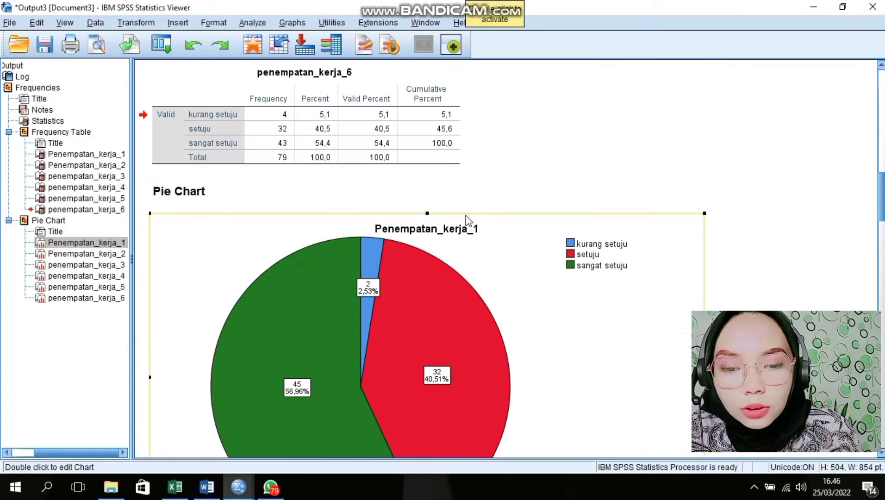
{"action": "scroll", "coordinate": [465, 215], "scroll_direction": "up", "scroll_amount": 9}
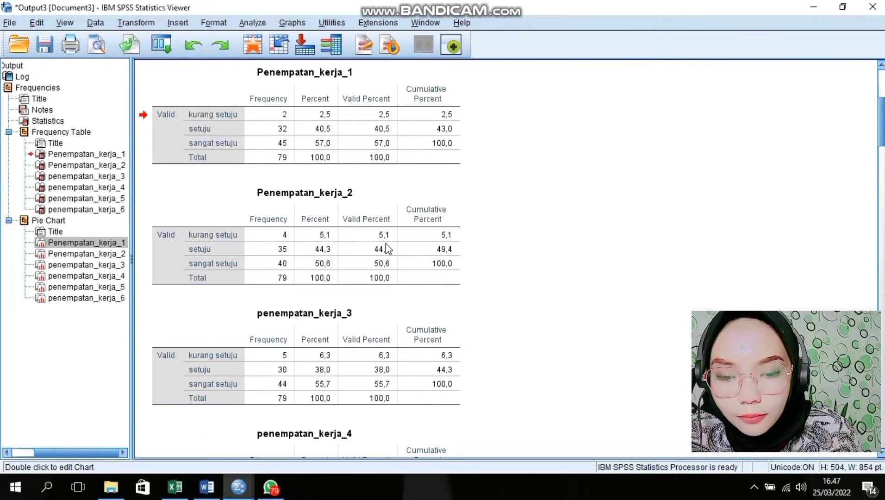
- Switch to the Word document and look through the TABULASI JAWABAN RESPONDEN table's rows and answer columns
{"action": "left_click", "coordinate": [207, 487]}
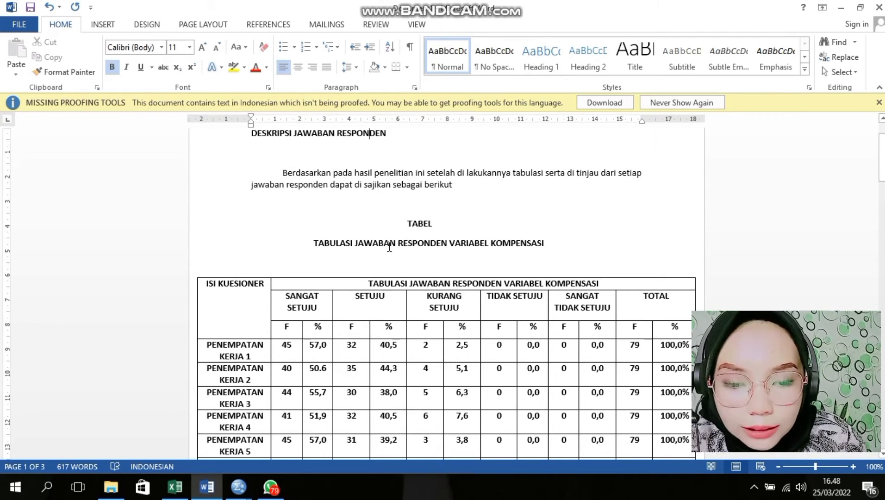
{"action": "left_click", "coordinate": [229, 327]}
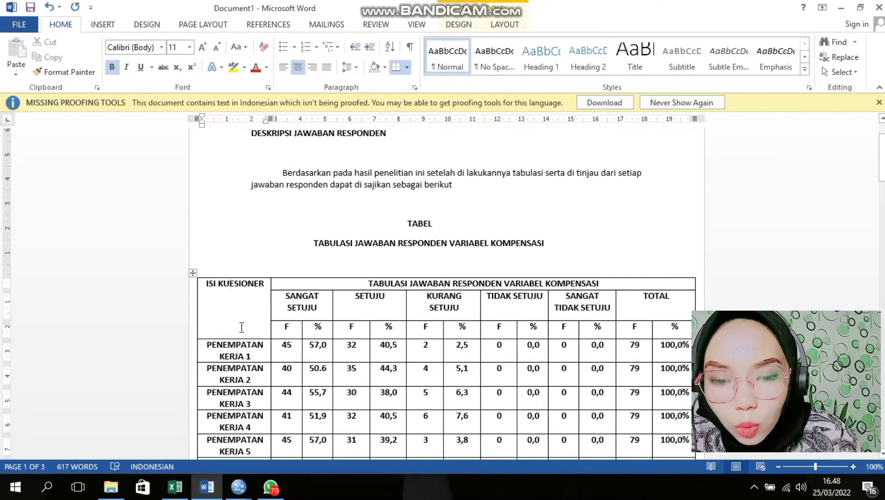
{"action": "key", "text": "Down"}
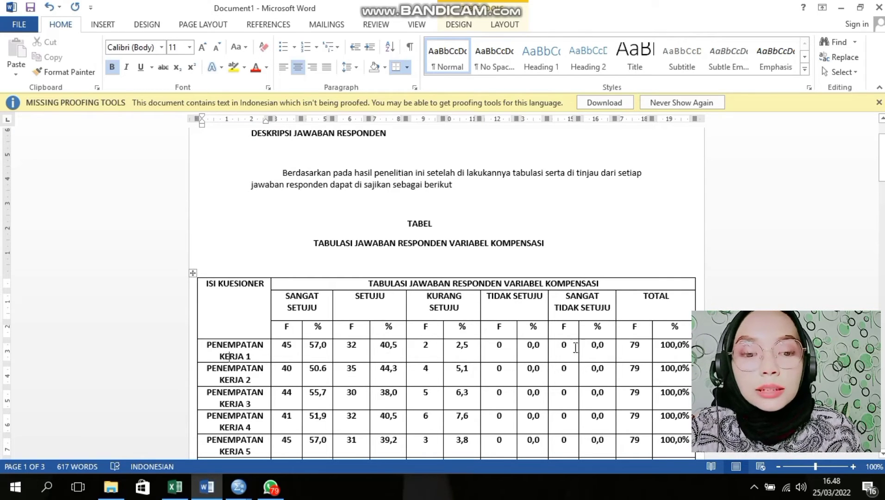
{"action": "left_click", "coordinate": [544, 345]}
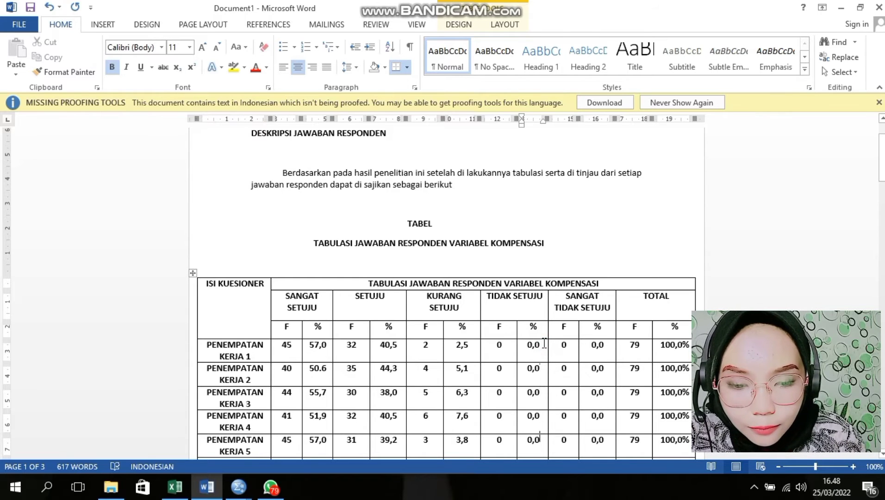
{"action": "key", "text": "Down"}
{"action": "key", "text": "Down"}
{"action": "key", "text": "Down"}
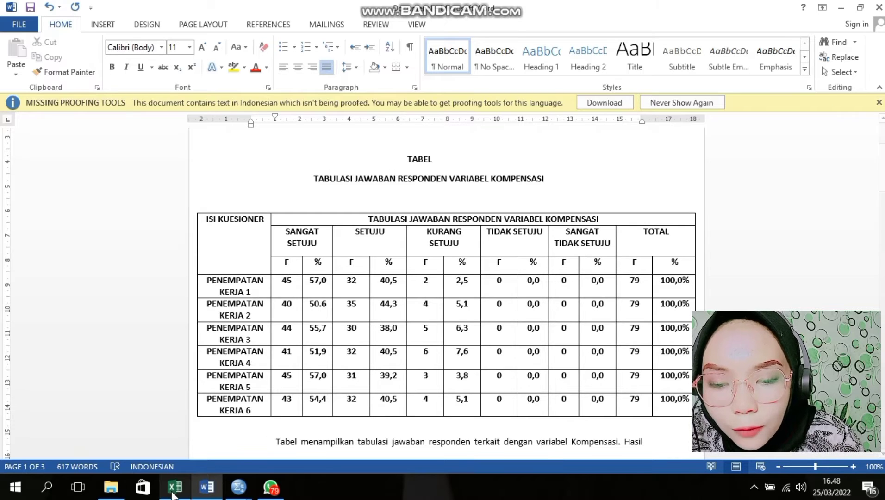
- Compare the Word table's PENEMPATAN KERJA 1 row with the Penempatan_kerja_1 frequency table in the SPSS output, returning to Word
{"action": "mouse_move", "coordinate": [199, 476]}
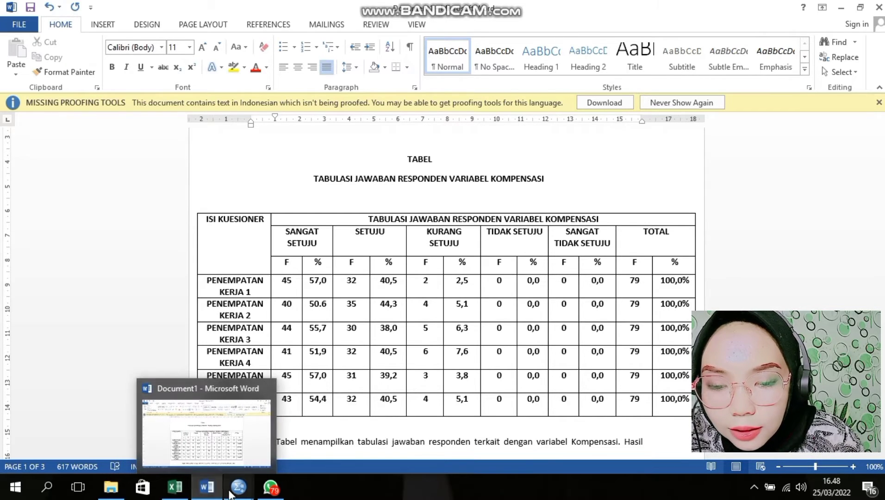
{"action": "mouse_move", "coordinate": [238, 486]}
{"action": "left_click", "coordinate": [277, 449]}
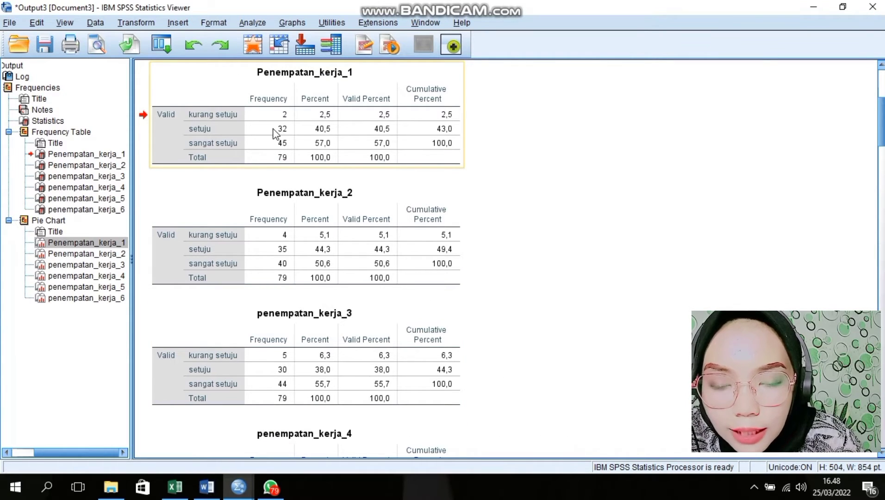
{"action": "left_click", "coordinate": [202, 494]}
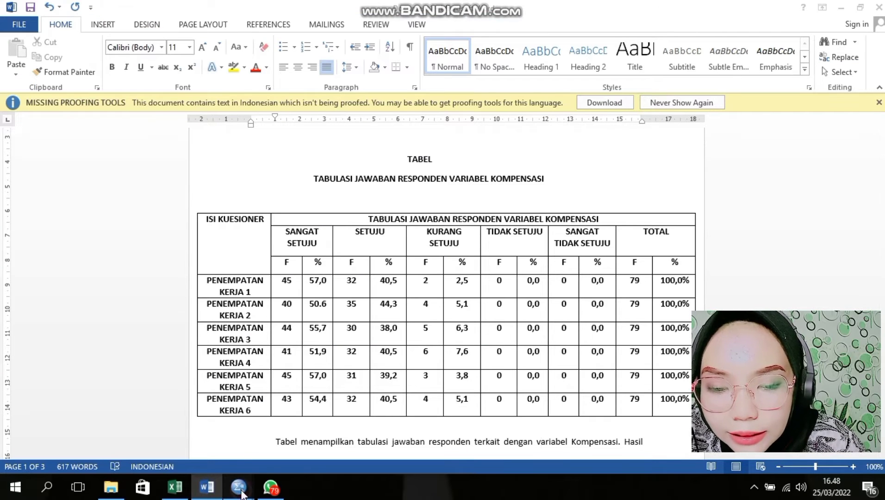
{"action": "mouse_move", "coordinate": [238, 487]}
{"action": "left_click", "coordinate": [272, 457]}
{"action": "left_click", "coordinate": [323, 158]}
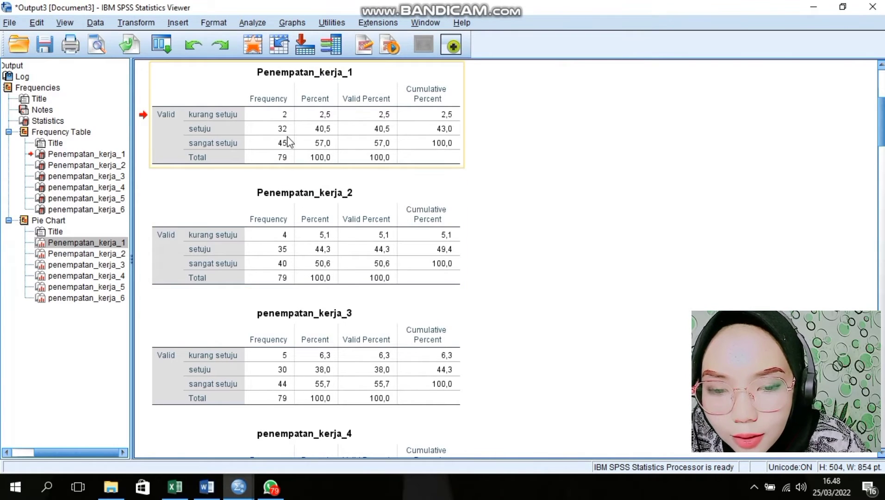
{"action": "left_click", "coordinate": [216, 493]}
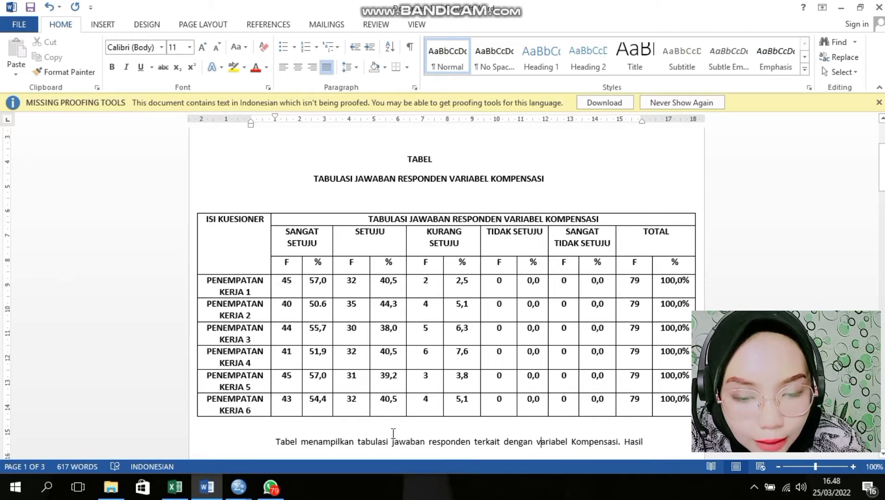
- Read the description paragraphs below the tabulation table for items 1 to 3
{"action": "scroll", "coordinate": [393, 433], "scroll_direction": "down", "scroll_amount": 2}
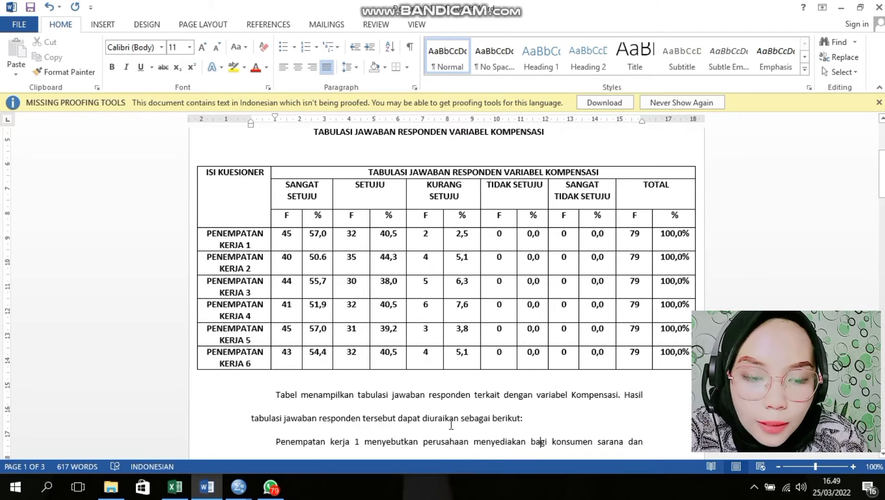
{"action": "scroll", "coordinate": [454, 421], "scroll_direction": "down", "scroll_amount": 5}
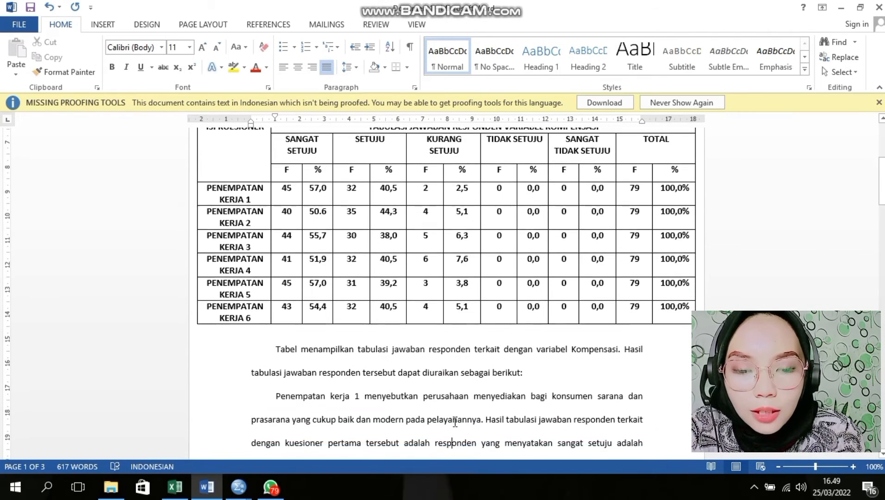
{"action": "scroll", "coordinate": [455, 421], "scroll_direction": "down", "scroll_amount": 10}
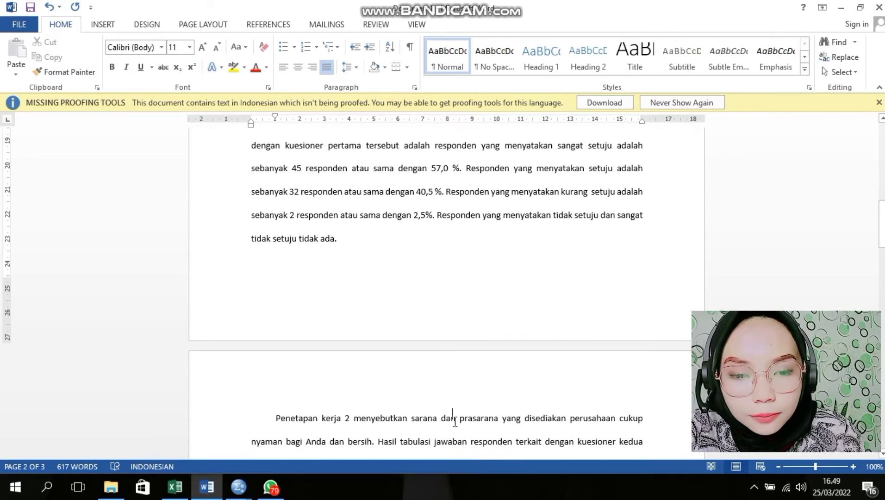
{"action": "scroll", "coordinate": [455, 422], "scroll_direction": "up", "scroll_amount": 3}
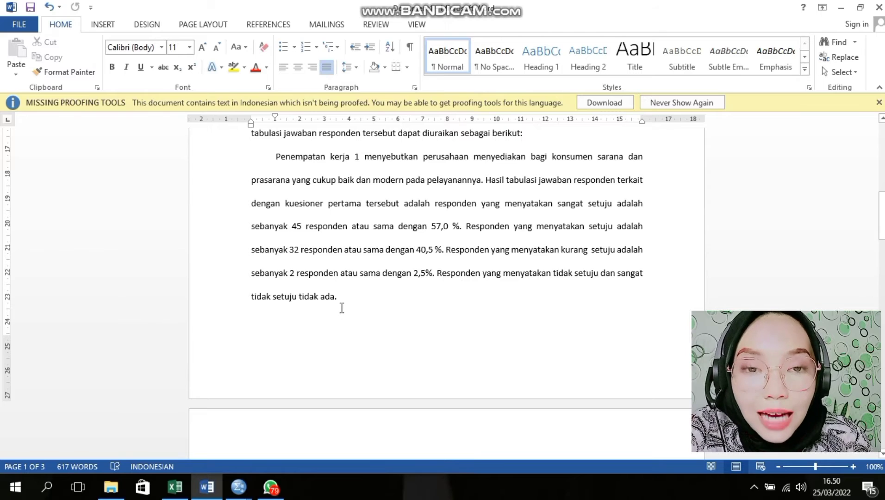
{"action": "scroll", "coordinate": [341, 307], "scroll_direction": "down", "scroll_amount": 4}
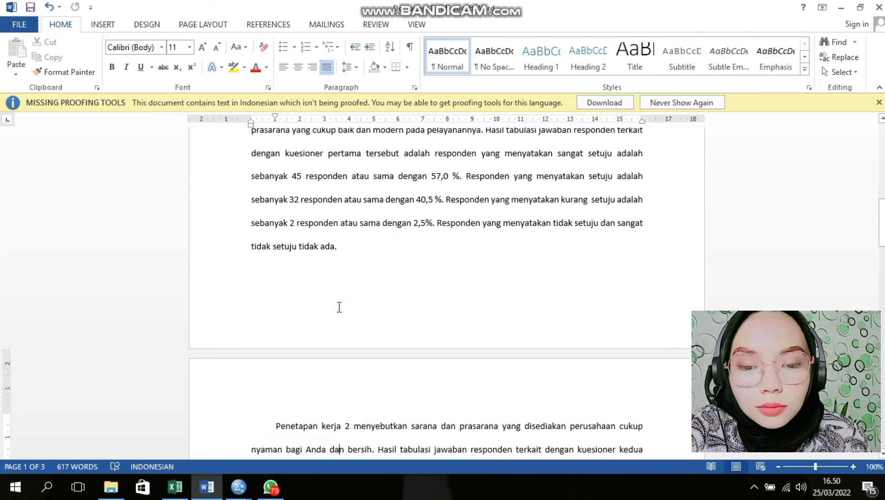
{"action": "key", "text": "Down"}
{"action": "key", "text": "Down"}
{"action": "key", "text": "Down"}
{"action": "key", "text": "Down"}
{"action": "key", "text": "Down"}
{"action": "key", "text": "Down"}
{"action": "key", "text": "Down"}
{"action": "key", "text": "Down"}
{"action": "key", "text": "Down"}
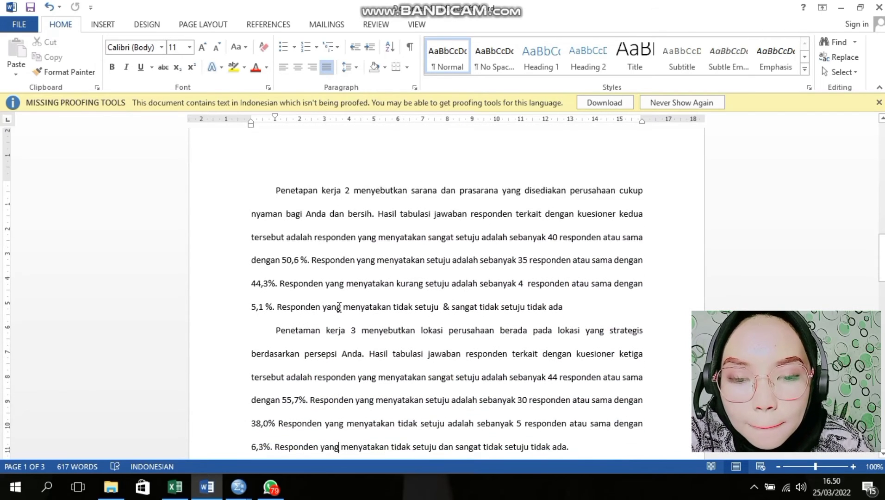
- Correct "Penetaman" to "Penetapan" in the item 3 paragraph and insert a space in "kerja4" in the item 4 paragraph
{"action": "left_click", "coordinate": [277, 174]}
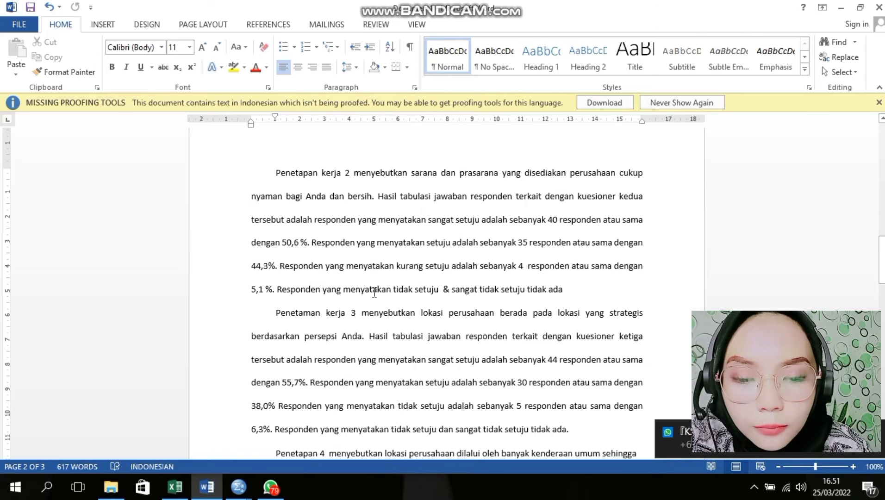
{"action": "left_click", "coordinate": [311, 315]}
{"action": "key", "text": "BackSpace"}
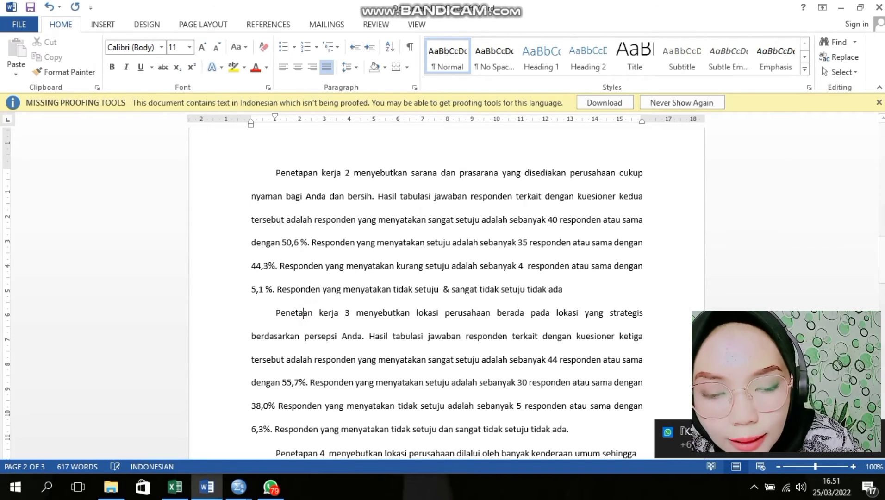
{"action": "type", "text": "p"}
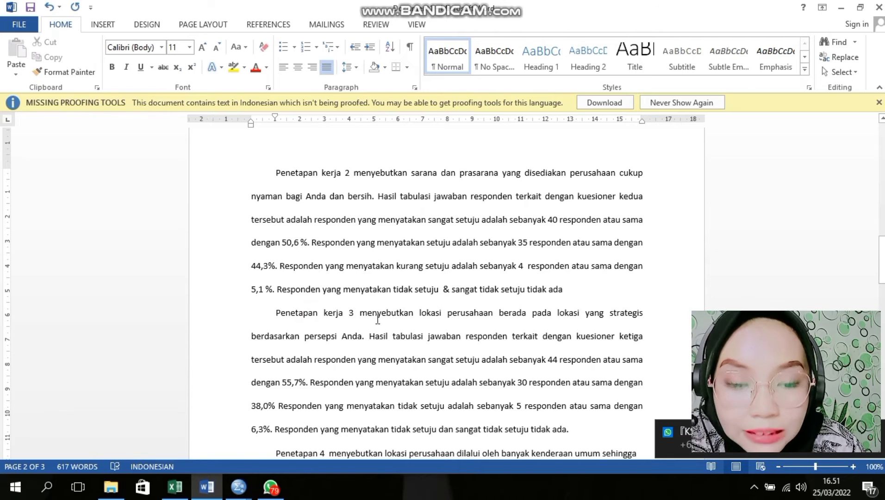
{"action": "left_click", "coordinate": [500, 319]}
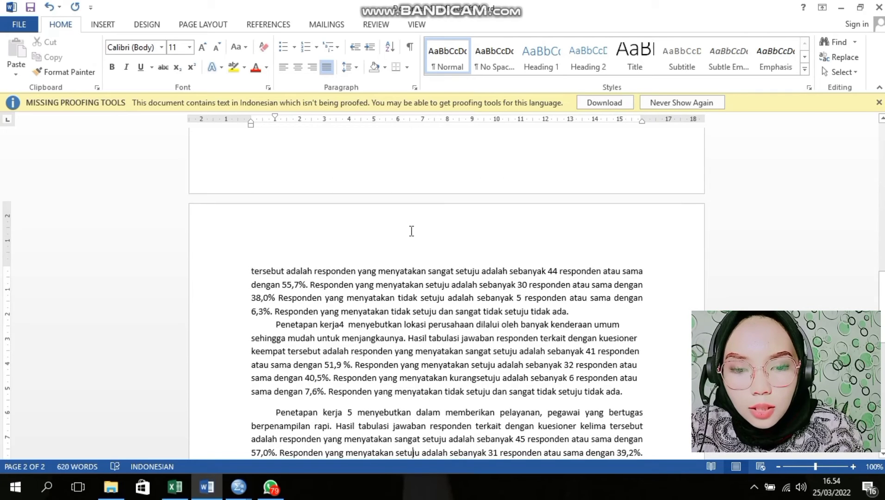
{"action": "scroll", "coordinate": [411, 231], "scroll_direction": "down", "scroll_amount": 1}
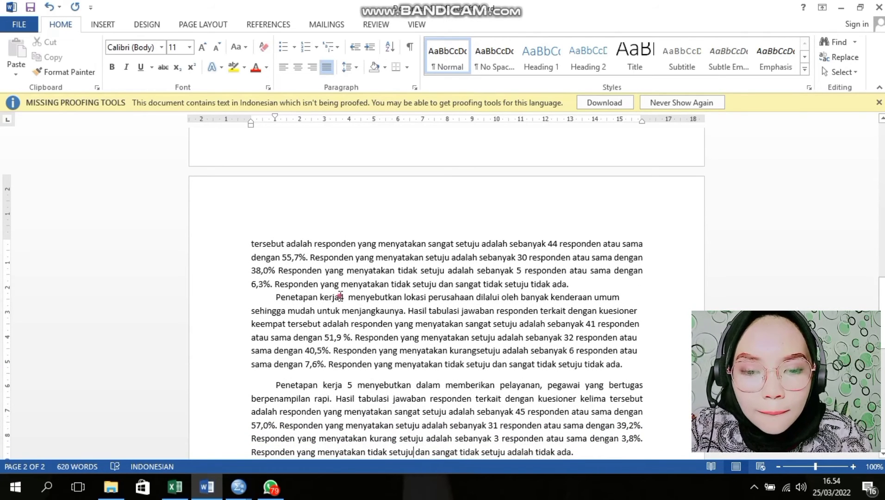
{"action": "left_click", "coordinate": [341, 297]}
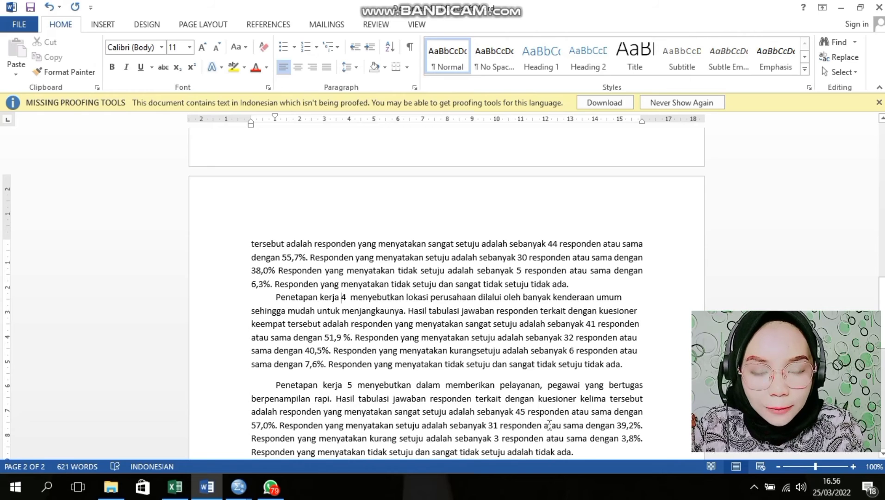
- Read the description paragraphs for Penetapan kerja 5 and Penempatan kerja 6
{"action": "left_click", "coordinate": [277, 430]}
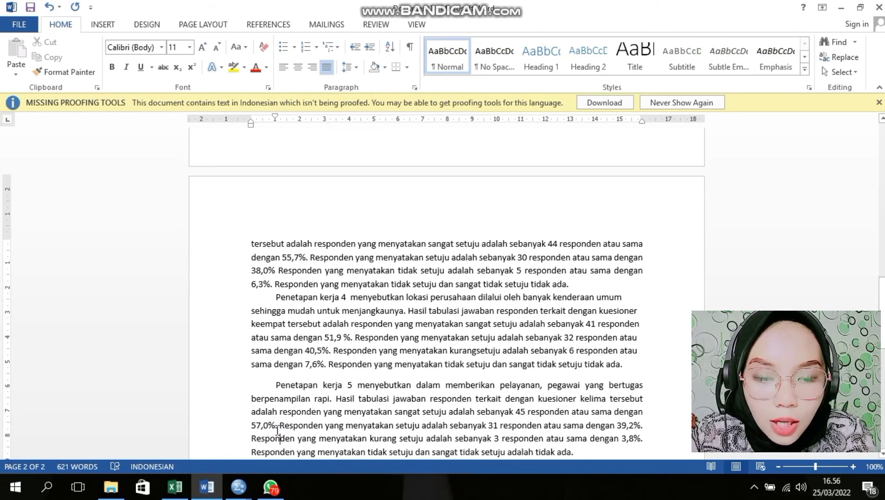
{"action": "key", "text": "Down"}
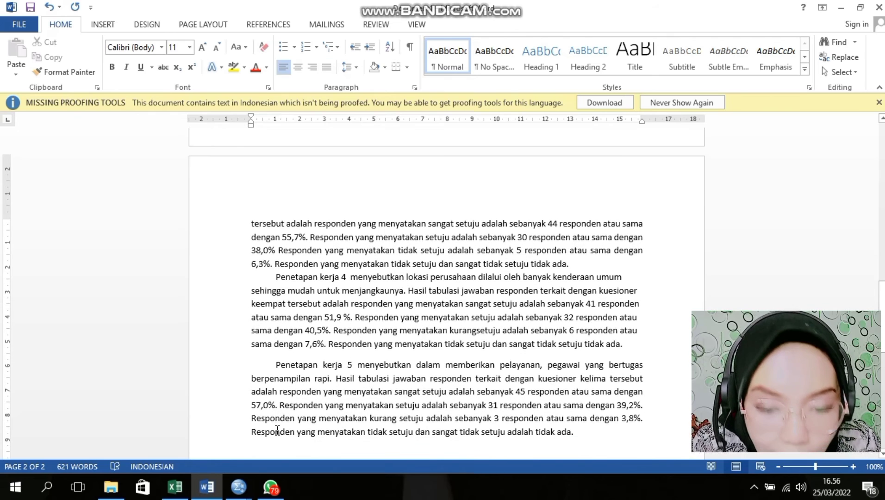
{"action": "key", "text": "Return"}
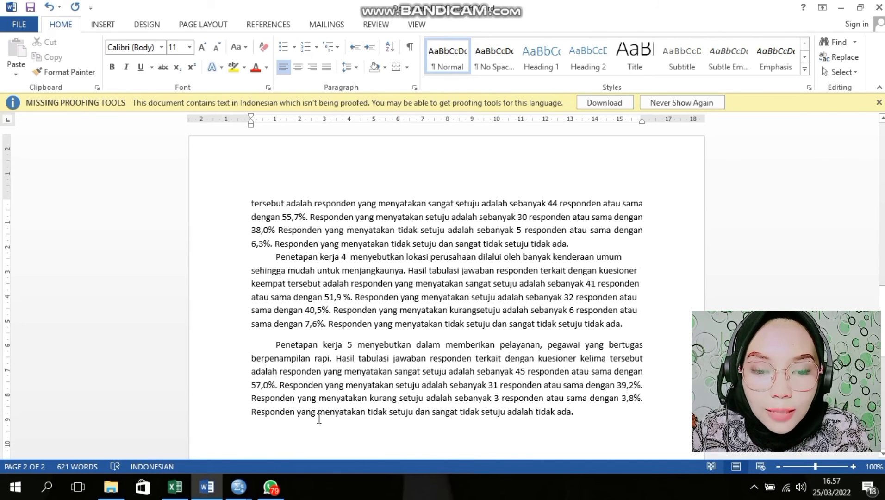
{"action": "left_click", "coordinate": [371, 423]}
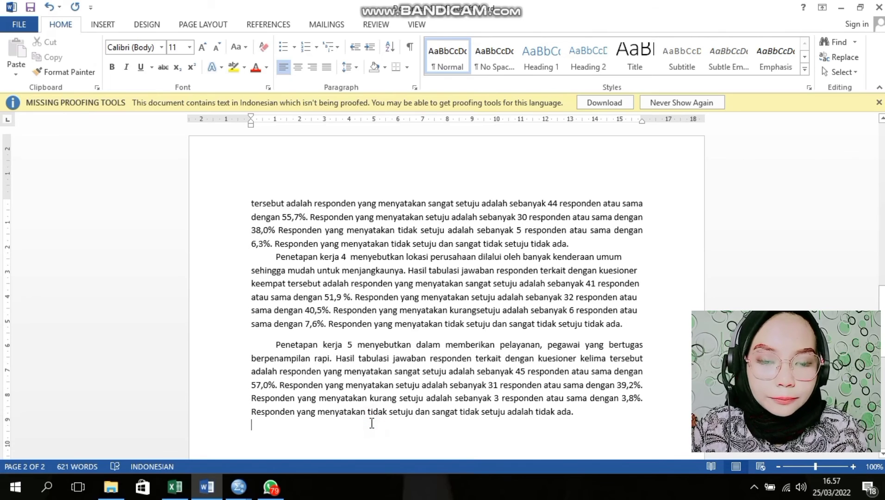
{"action": "scroll", "coordinate": [372, 424], "scroll_direction": "down", "scroll_amount": 3}
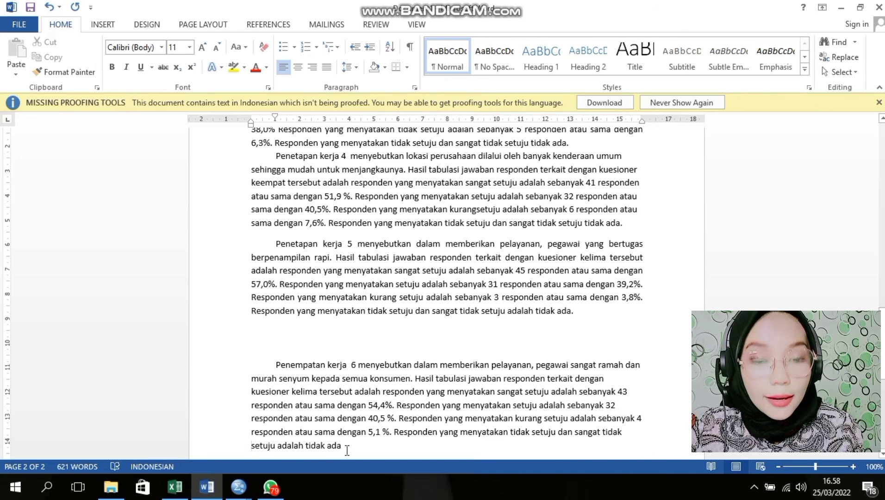
{"action": "scroll", "coordinate": [346, 447], "scroll_direction": "down", "scroll_amount": 2}
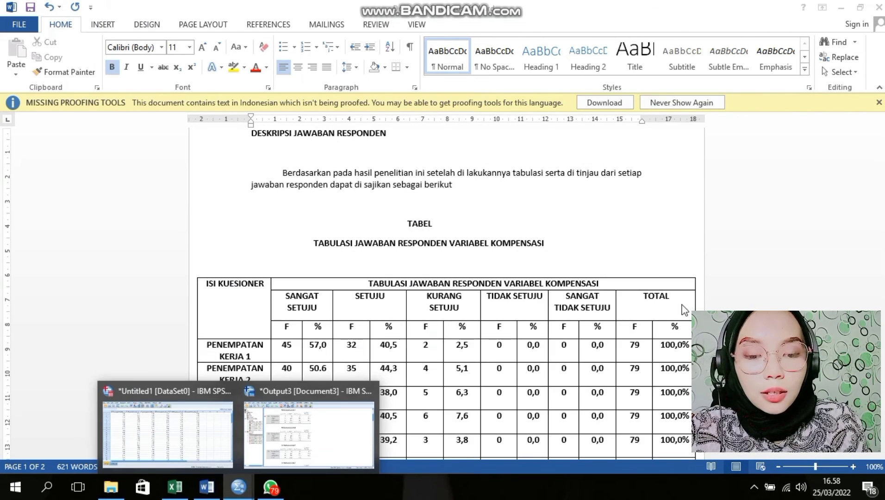